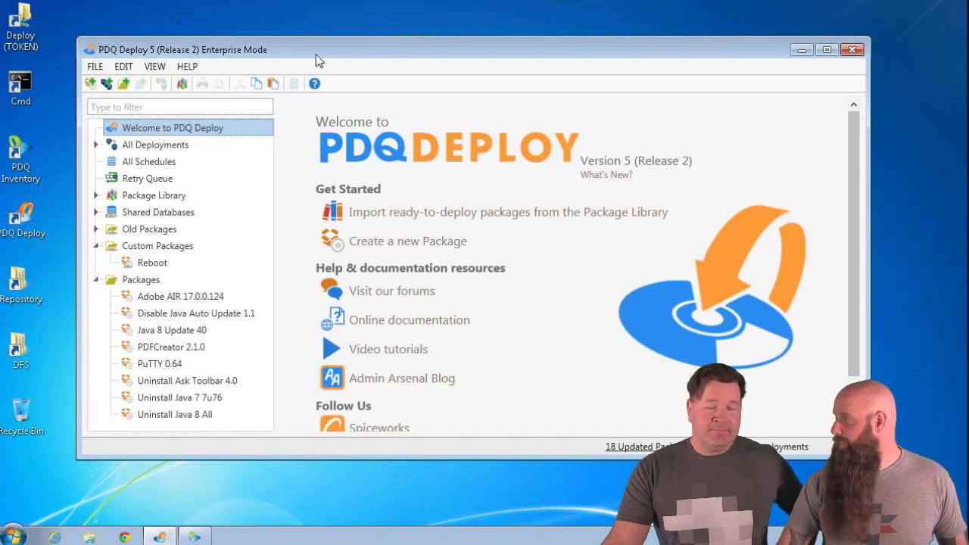
Open the Performance settings in the program preferences.
{"action": "left_click", "coordinate": [95, 67]}
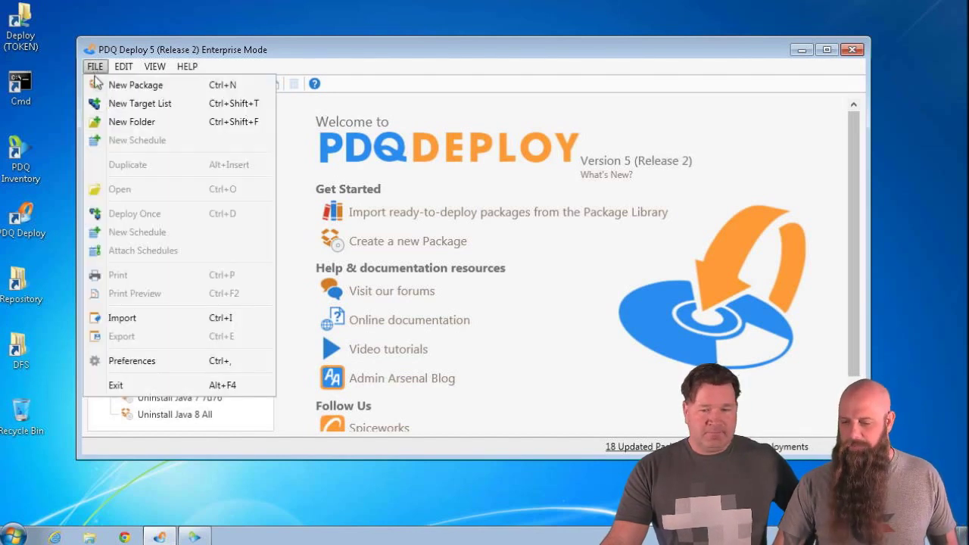
{"action": "left_click", "coordinate": [141, 361]}
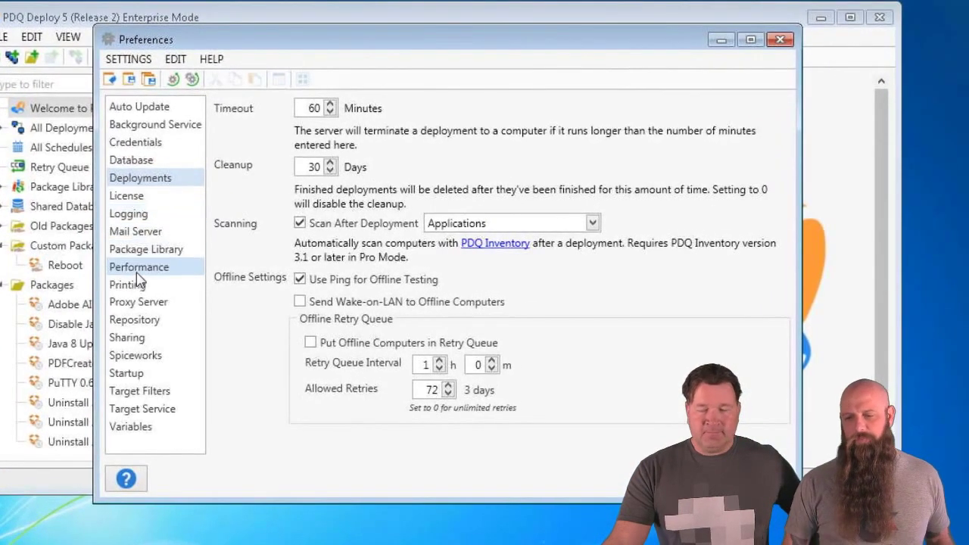
{"action": "left_click", "coordinate": [137, 271]}
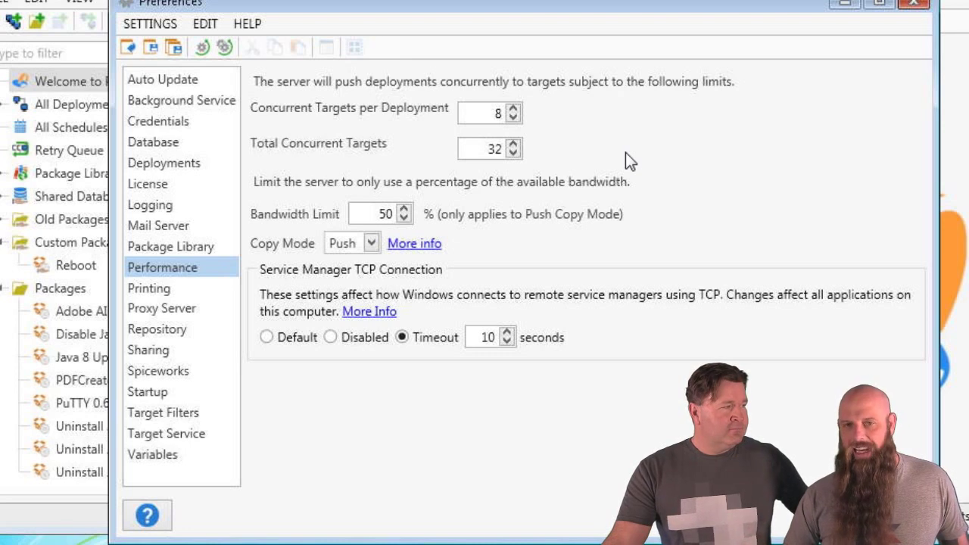
Set Concurrent Targets per Deployment to 250 and Total Concurrent Targets to 500.
{"action": "double_click", "coordinate": [496, 114]}
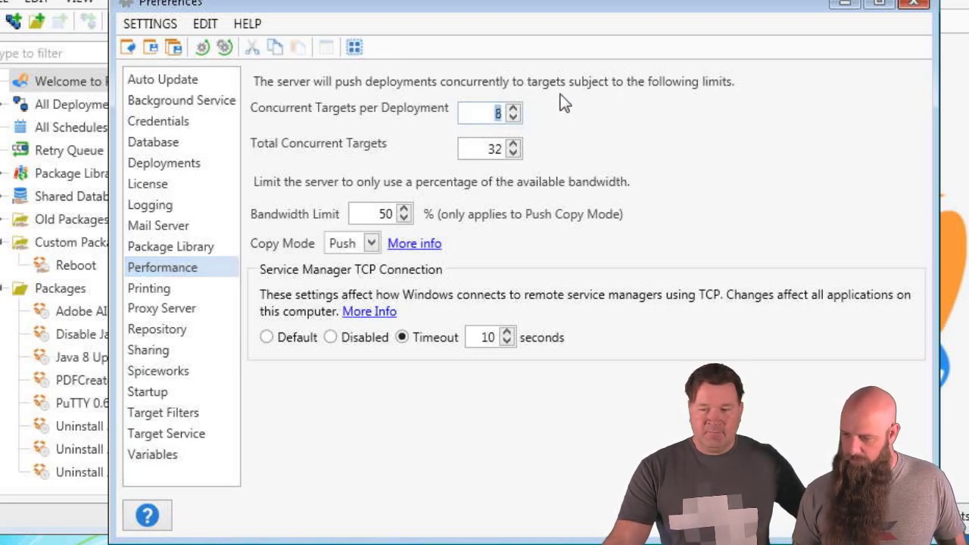
{"action": "type", "text": "250"}
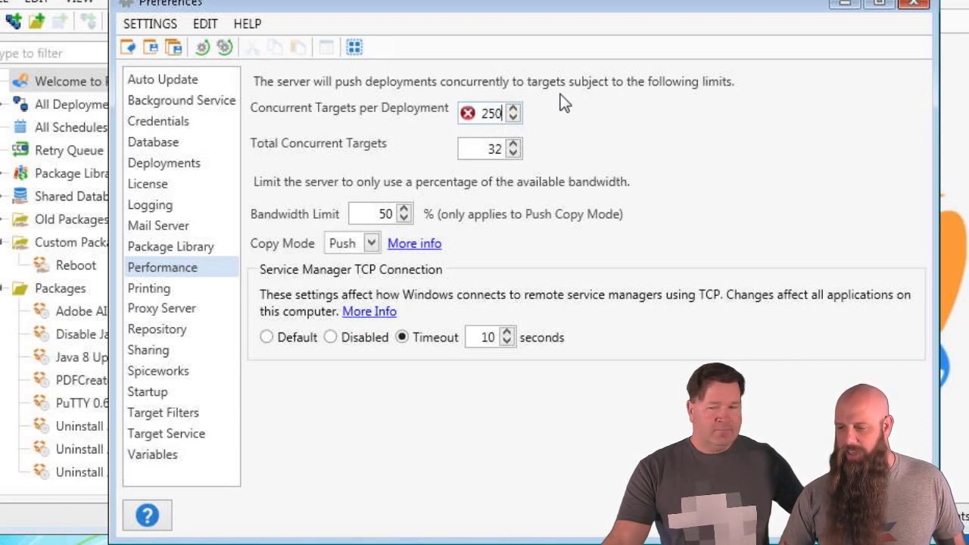
{"action": "double_click", "coordinate": [493, 149]}
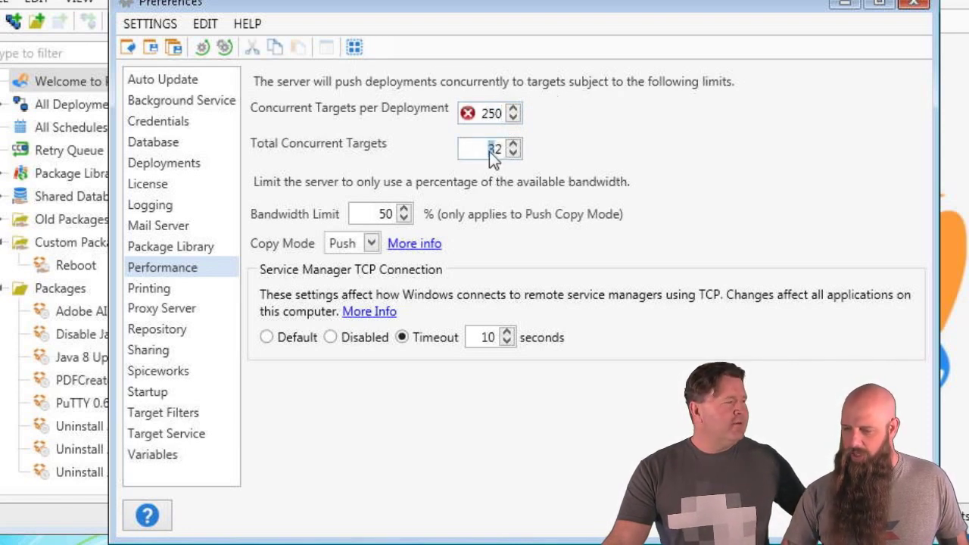
{"action": "type", "text": "500"}
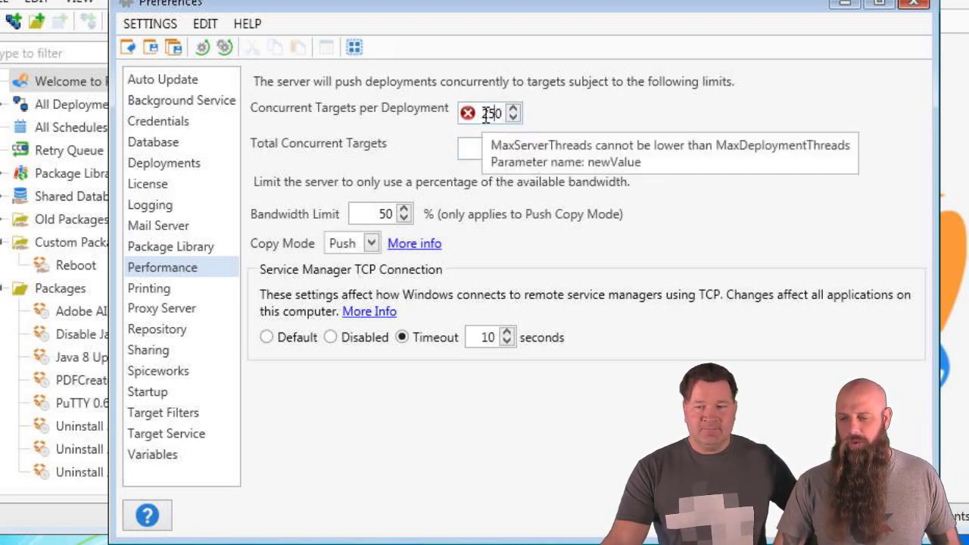
{"action": "double_click", "coordinate": [497, 118]}
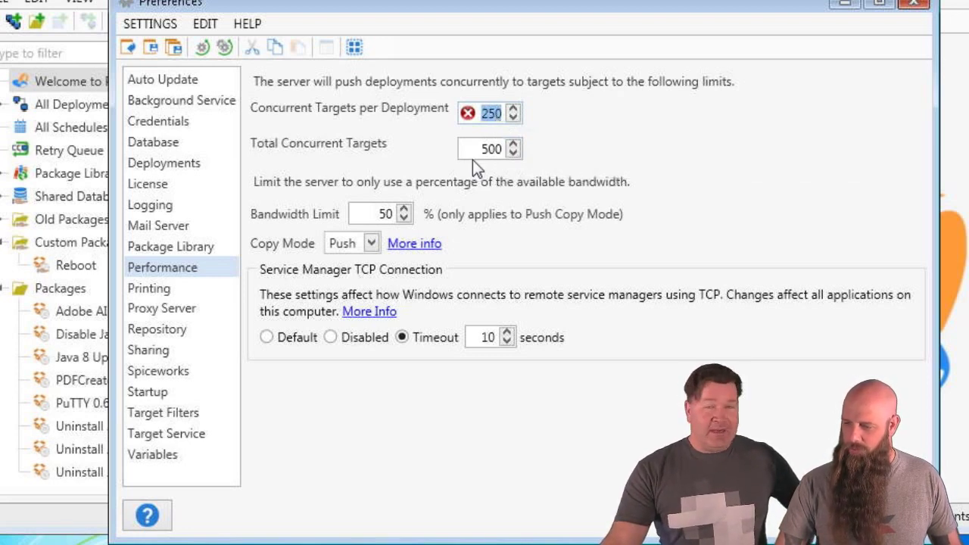
{"action": "left_click", "coordinate": [484, 124]}
{"action": "left_click", "coordinate": [514, 118]}
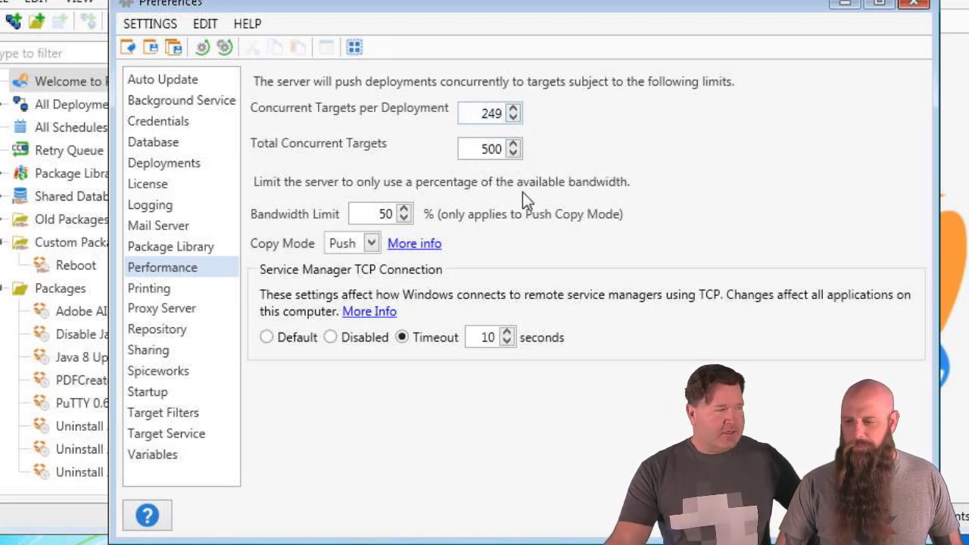
{"action": "left_click", "coordinate": [512, 109]}
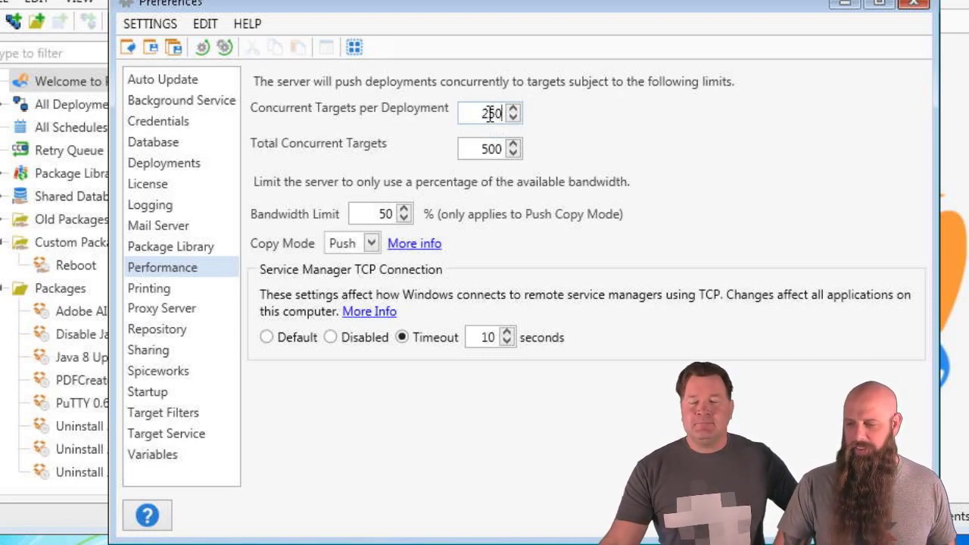
Set Concurrent Targets per Deployment to 24 and Total Concurrent Targets to 120.
{"action": "left_click_drag", "start_coordinate": [484, 113], "coordinate": [534, 117]}
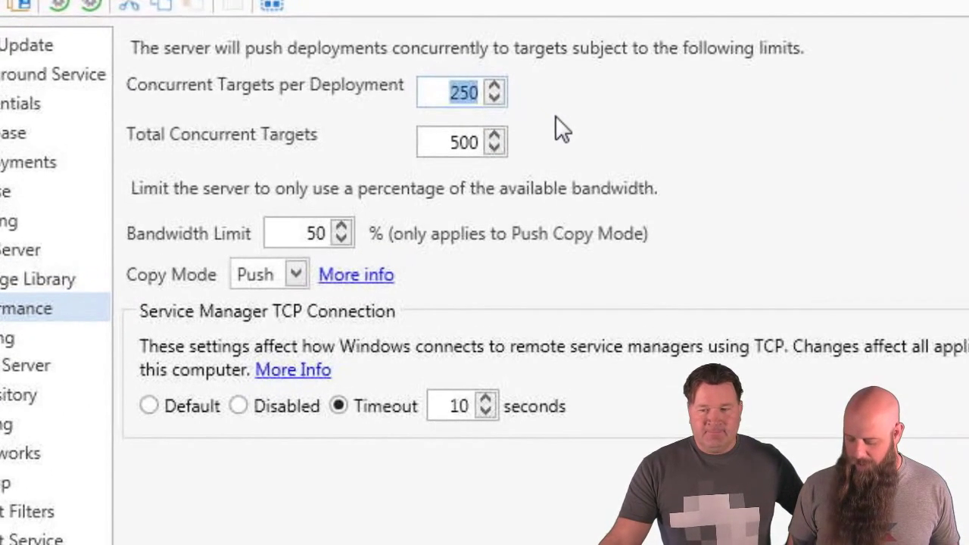
{"action": "type", "text": "24"}
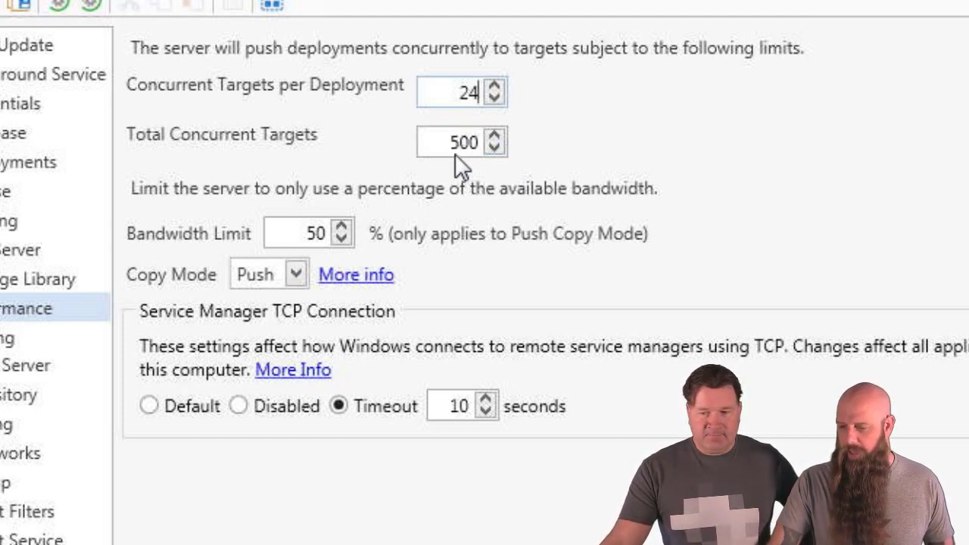
{"action": "double_click", "coordinate": [485, 143]}
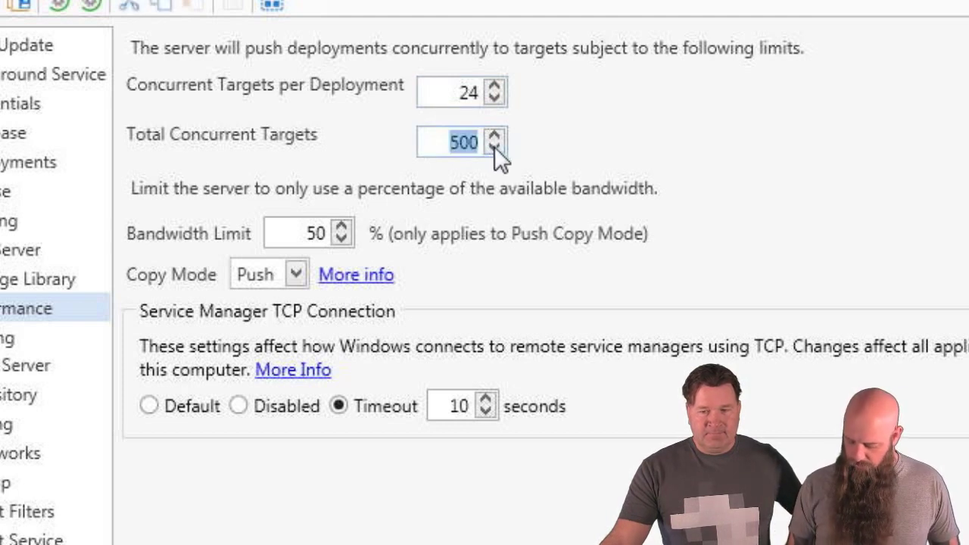
{"action": "type", "text": "120"}
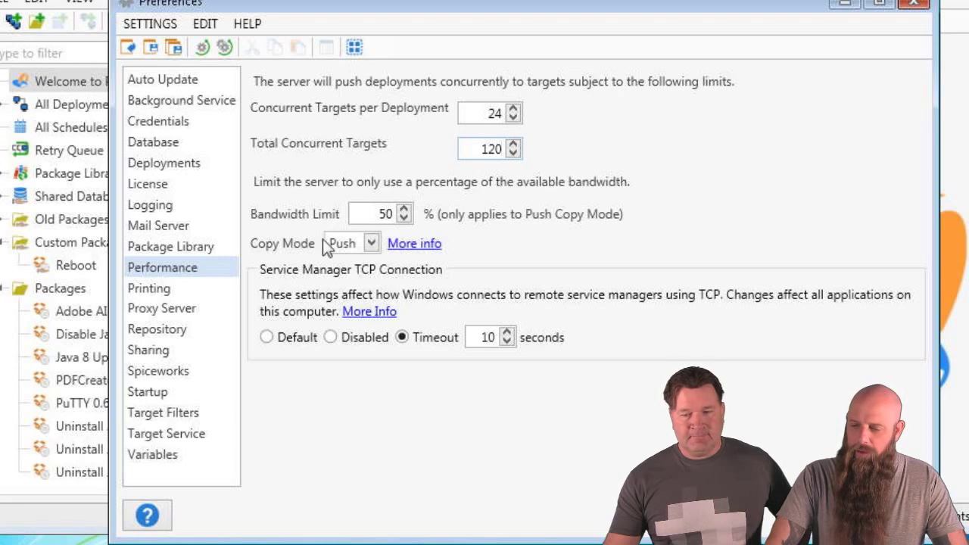
Enable Send Wake-on-LAN to Offline Computers in the deployment preferences and turn it off again.
{"action": "left_click", "coordinate": [169, 164]}
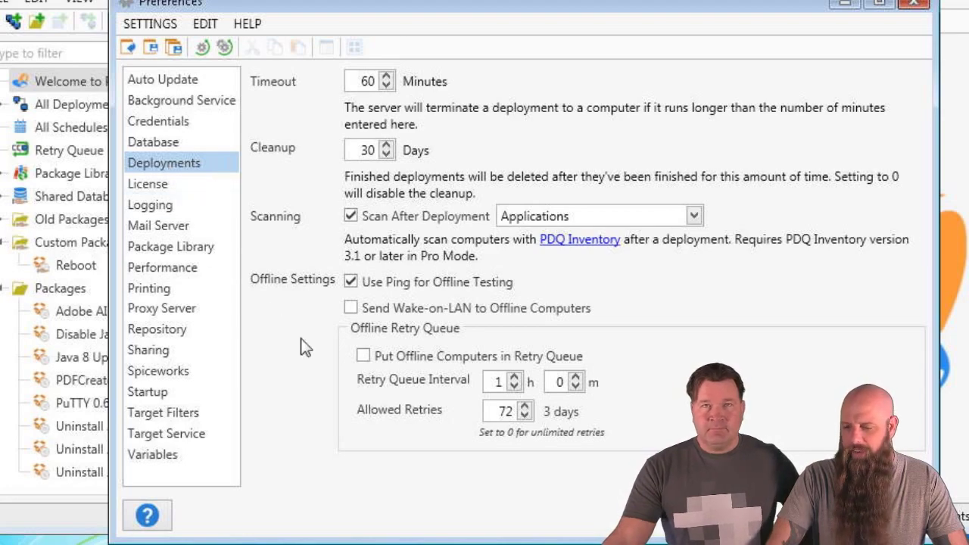
{"action": "left_click", "coordinate": [350, 307]}
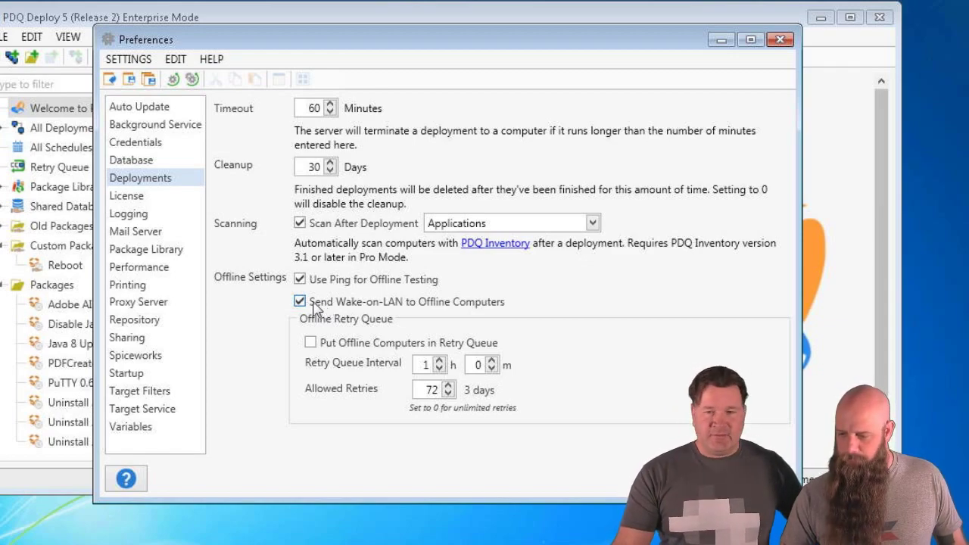
{"action": "left_click", "coordinate": [300, 302]}
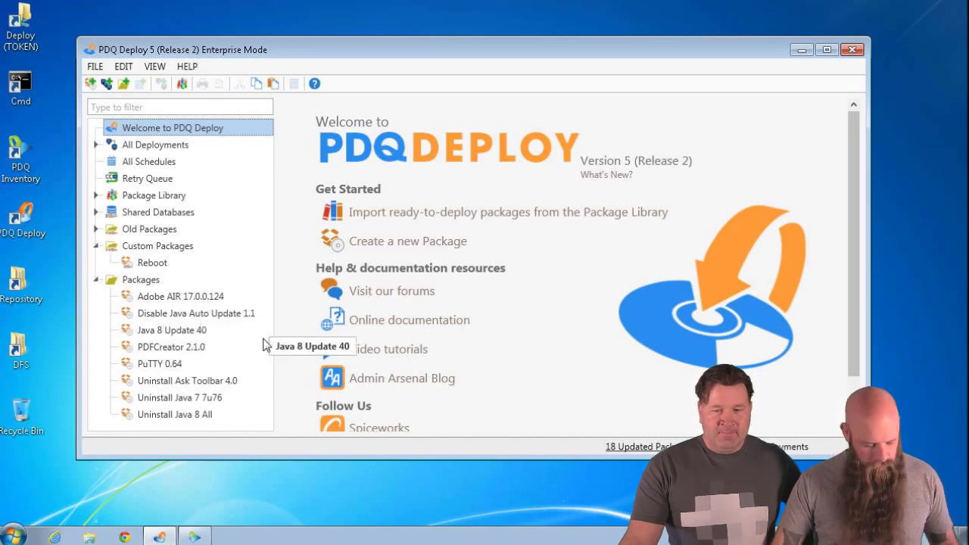
Create a new schedule for the PuTTY 0.64 package, named PuTTY, with the schedule type Once.
{"action": "left_click", "coordinate": [175, 365]}
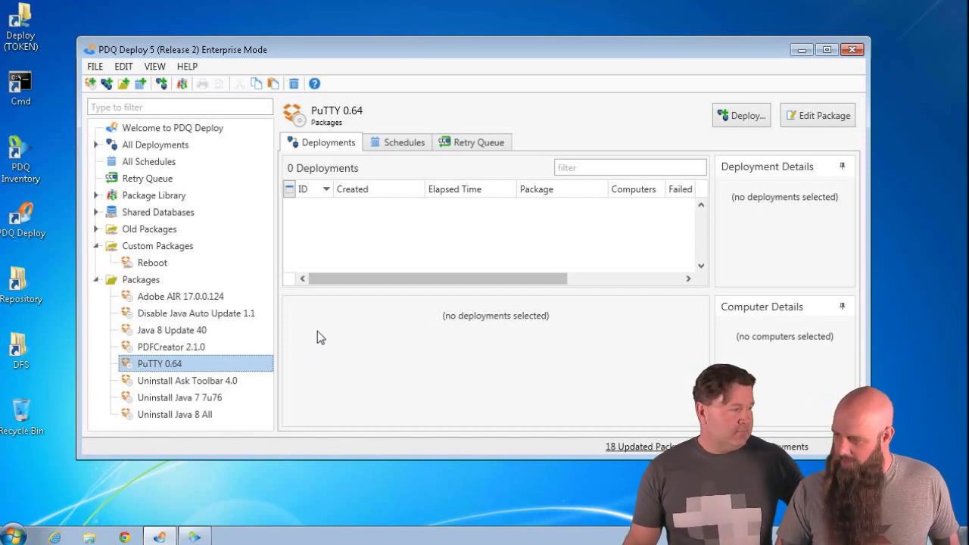
{"action": "left_click", "coordinate": [752, 123]}
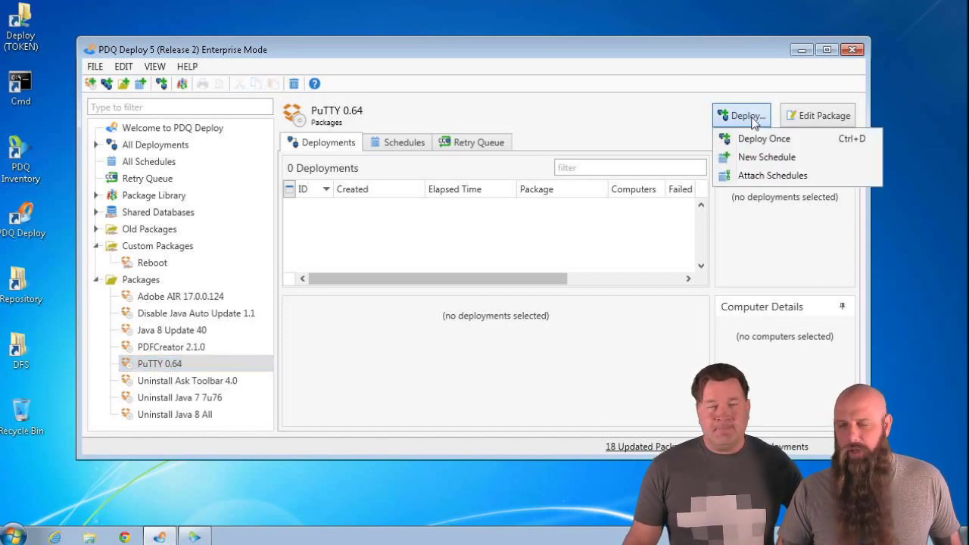
{"action": "left_click", "coordinate": [760, 158]}
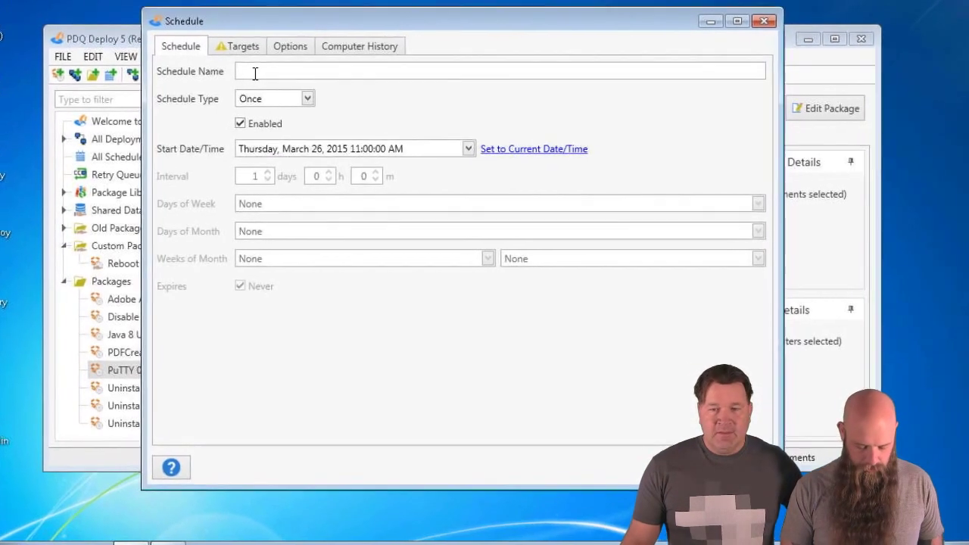
{"action": "type", "text": "Pu"}
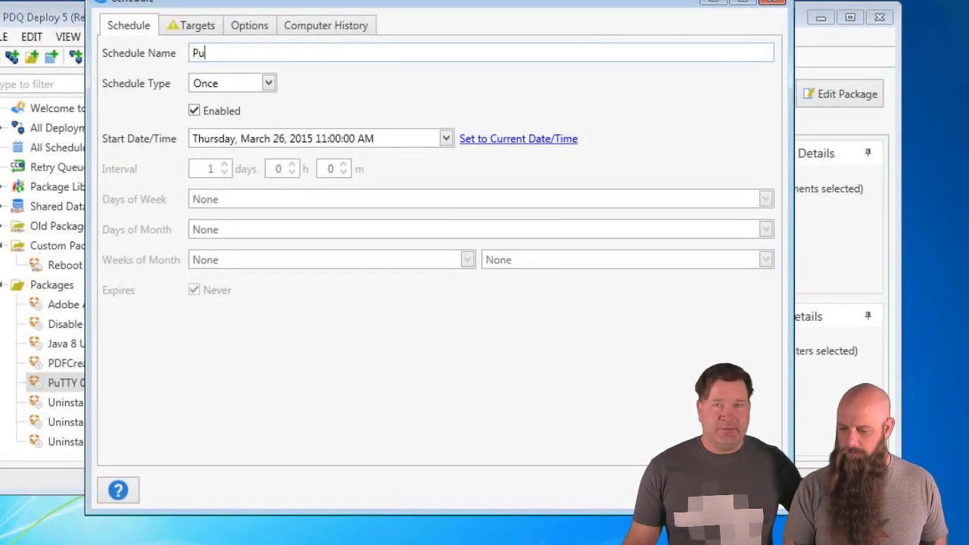
{"action": "type", "text": "tty"}
{"action": "key", "text": "BackSpace"}
{"action": "key", "text": "BackSpace"}
{"action": "key", "text": "BackSpace"}
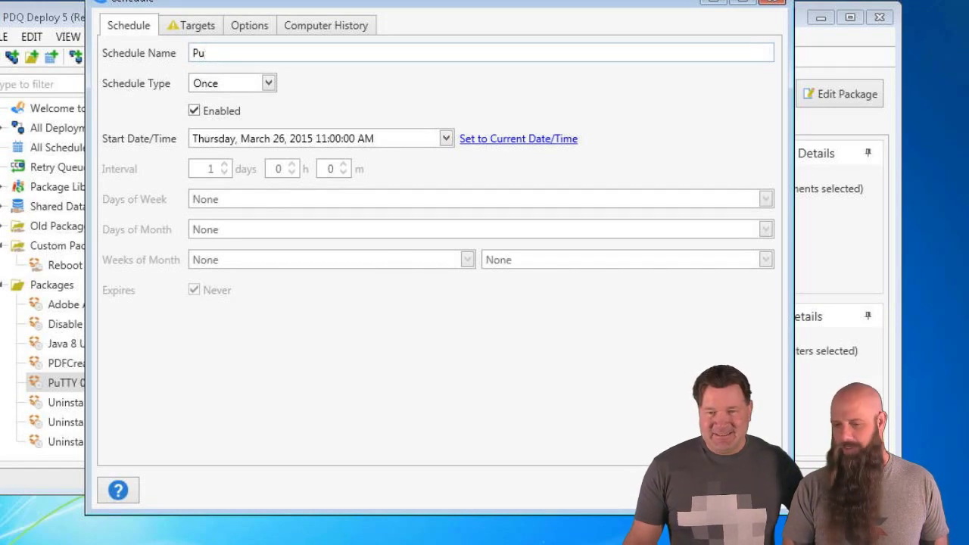
{"action": "type", "text": "TTY"}
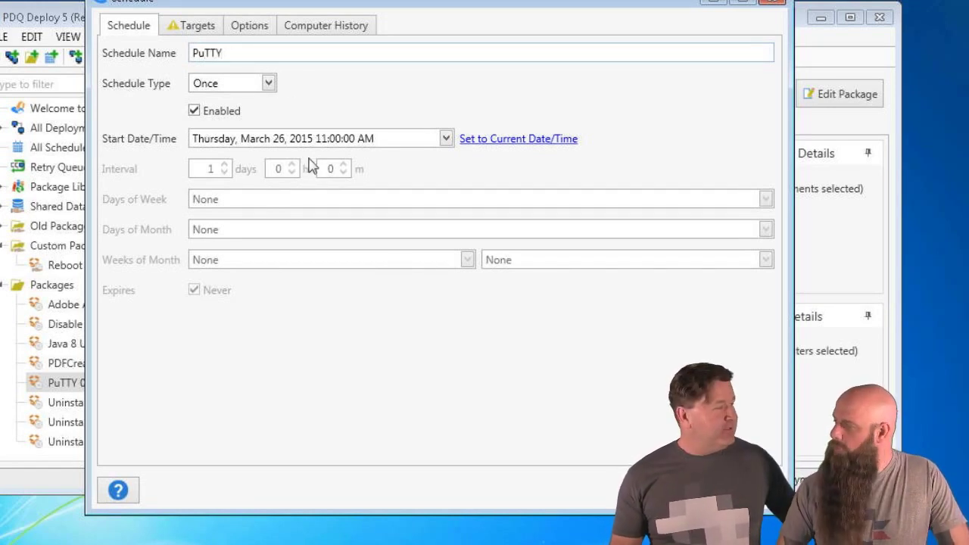
{"action": "left_click", "coordinate": [275, 85]}
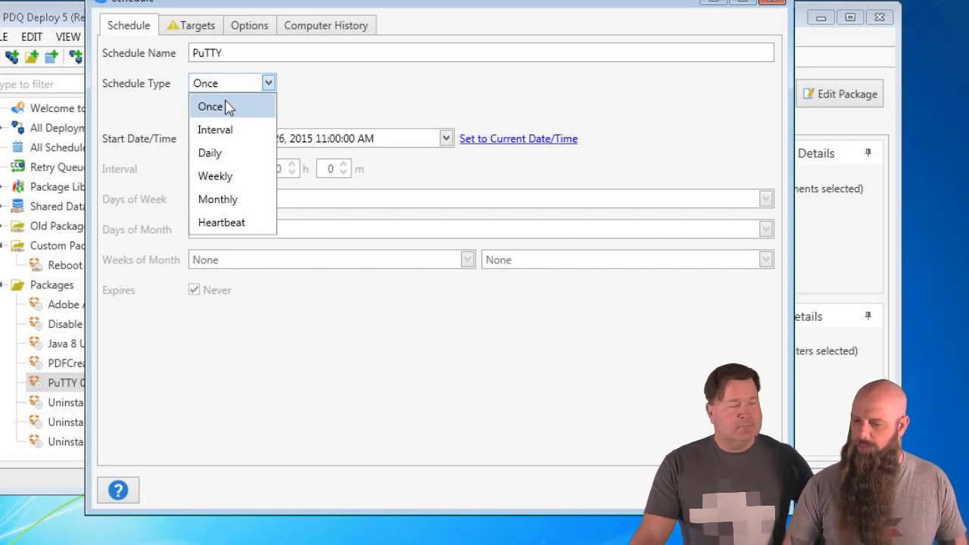
{"action": "left_click", "coordinate": [227, 107]}
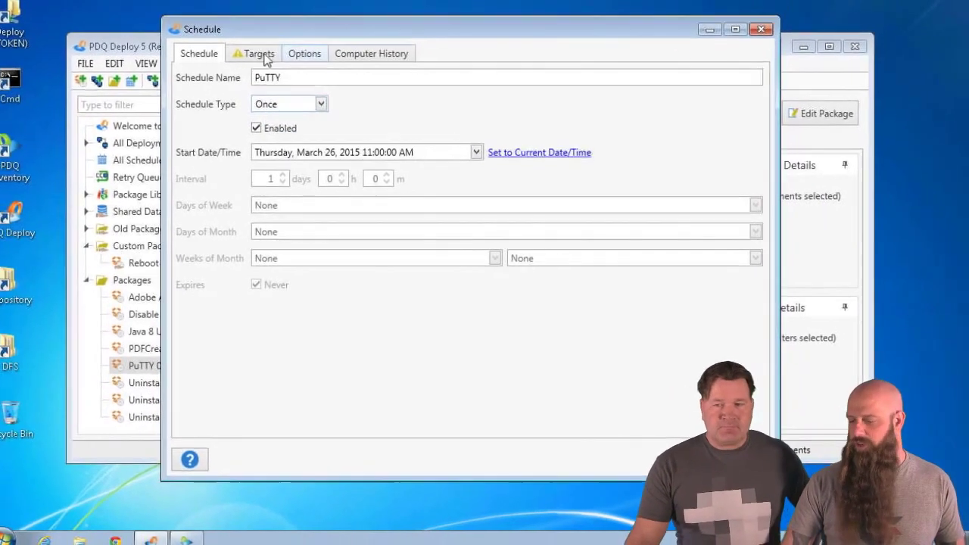
Add the first six computers of the Deadwood Computers container in Active Directory, ABRAHAM through CARLA, as the schedule's targets.
{"action": "left_click", "coordinate": [197, 27]}
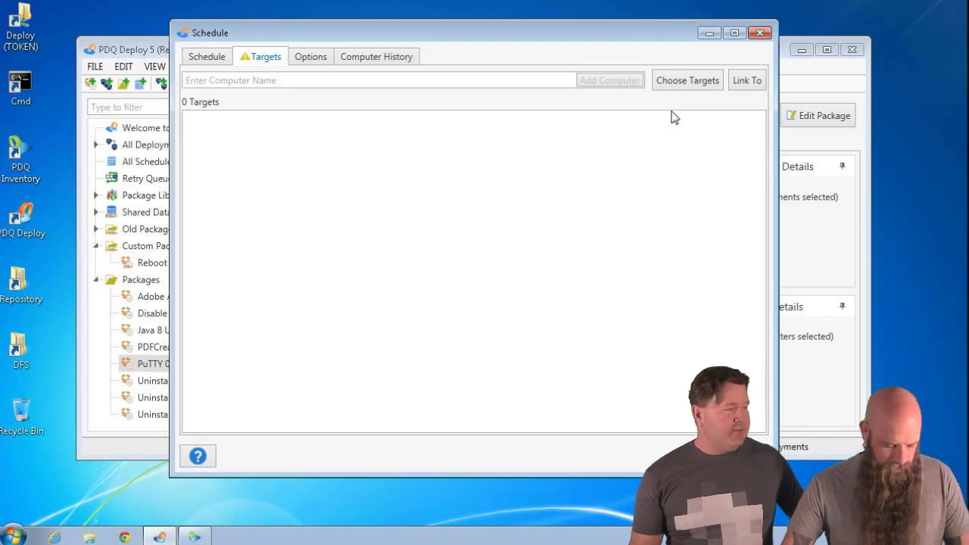
{"action": "left_click", "coordinate": [676, 83]}
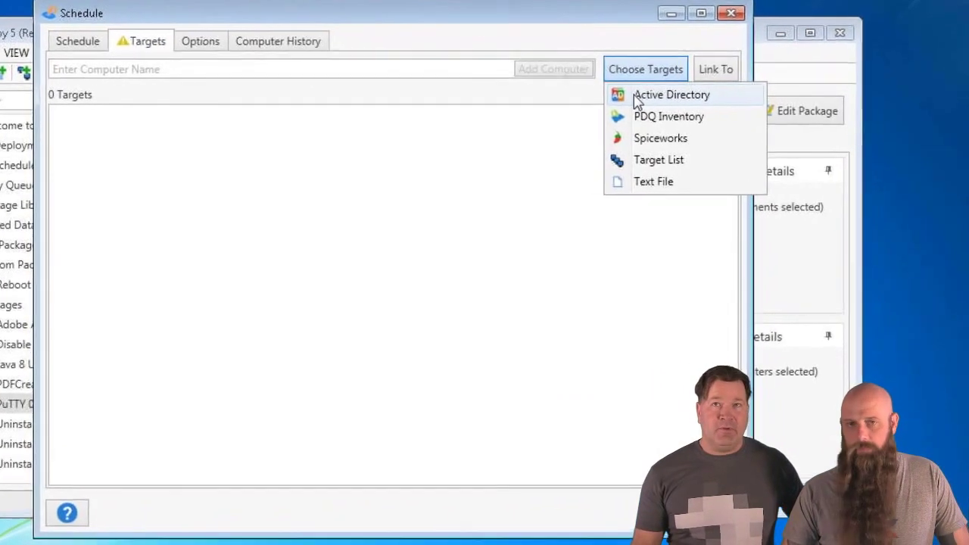
{"action": "left_click", "coordinate": [623, 94]}
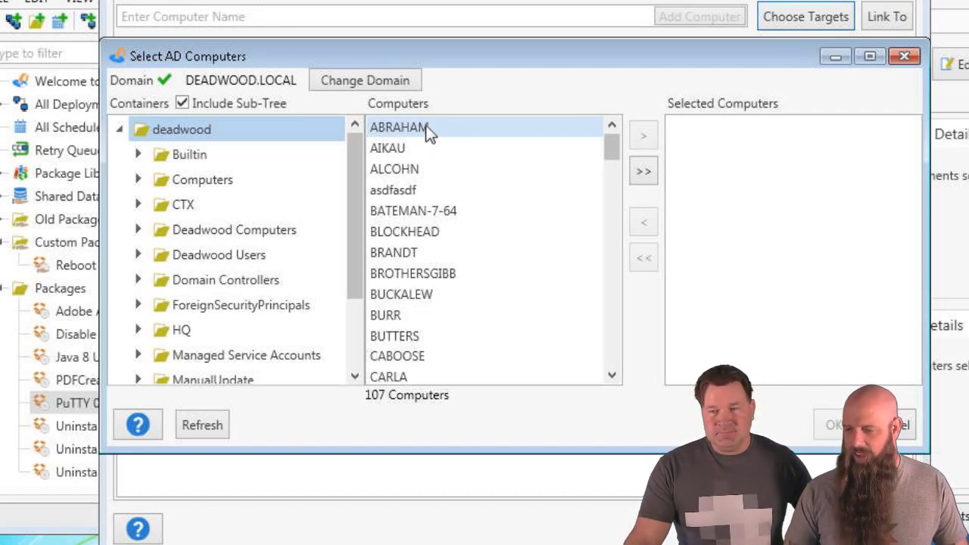
{"action": "left_click", "coordinate": [170, 230]}
{"action": "left_click", "coordinate": [386, 128]}
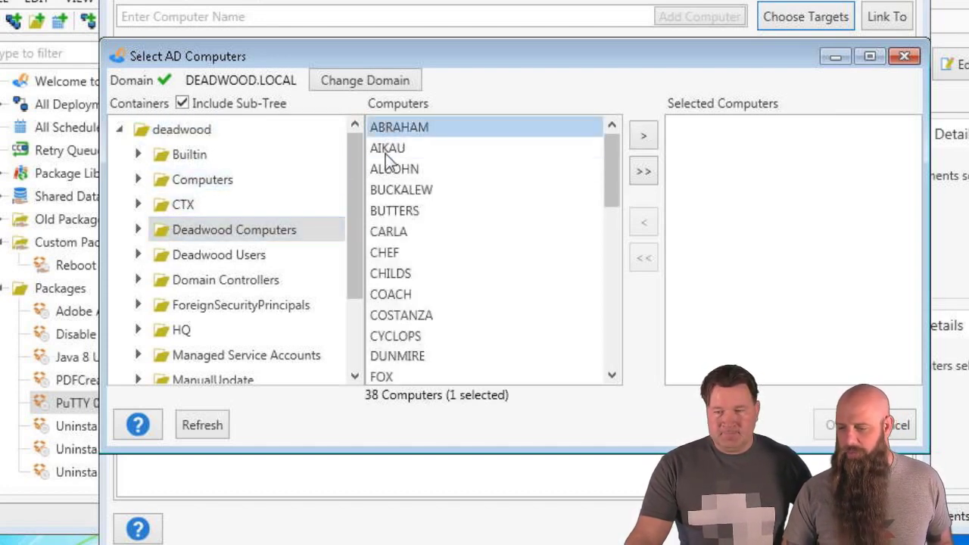
{"action": "left_click", "coordinate": [389, 235], "text": "shift"}
{"action": "left_click", "coordinate": [643, 135]}
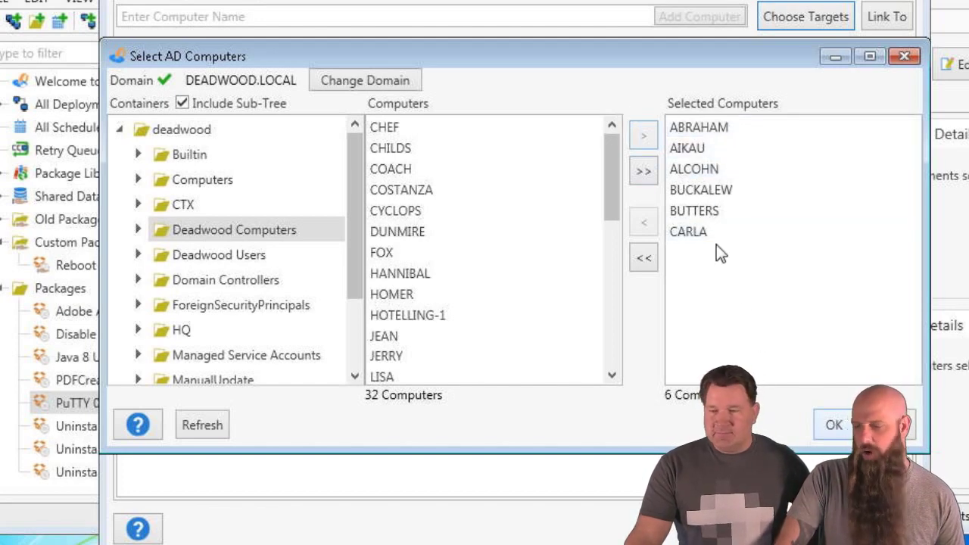
{"action": "left_click", "coordinate": [833, 425]}
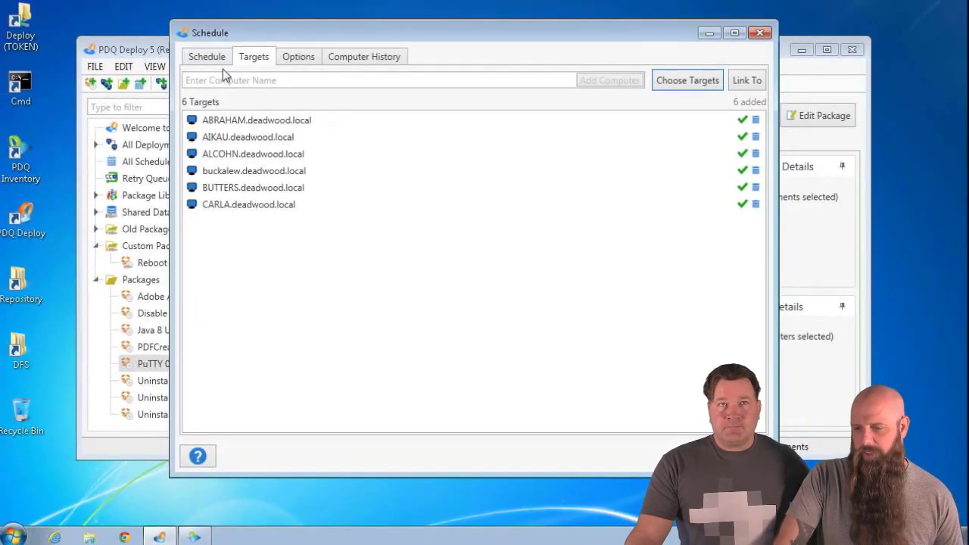
Set the PuTTY schedule's start date and time to Friday, March 27, 2015 11:00:00 PM.
{"action": "left_click", "coordinate": [222, 61]}
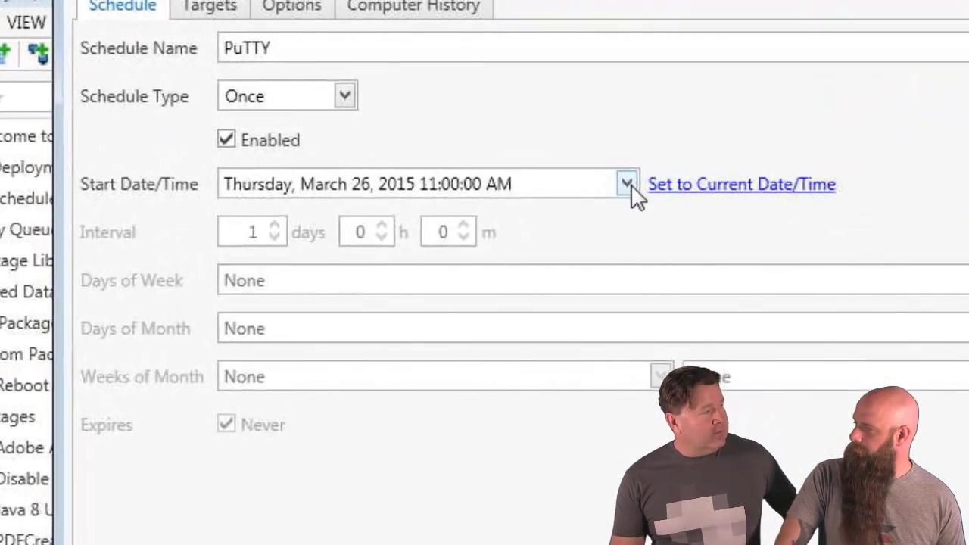
{"action": "left_click", "coordinate": [630, 186]}
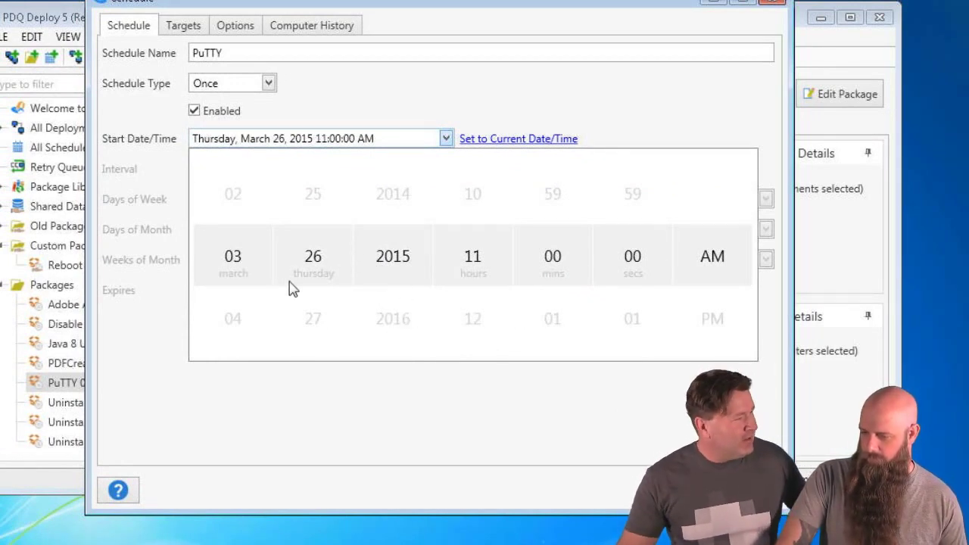
{"action": "scroll", "coordinate": [310, 282], "scroll_direction": "up", "scroll_amount": 1}
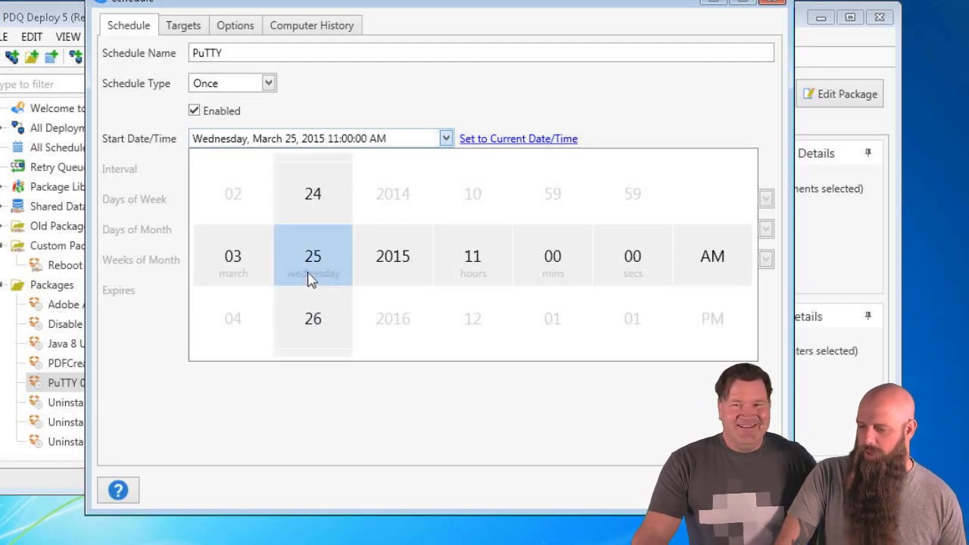
{"action": "scroll", "coordinate": [311, 281], "scroll_direction": "down", "scroll_amount": 1}
{"action": "scroll", "coordinate": [311, 282], "scroll_direction": "down", "scroll_amount": 1}
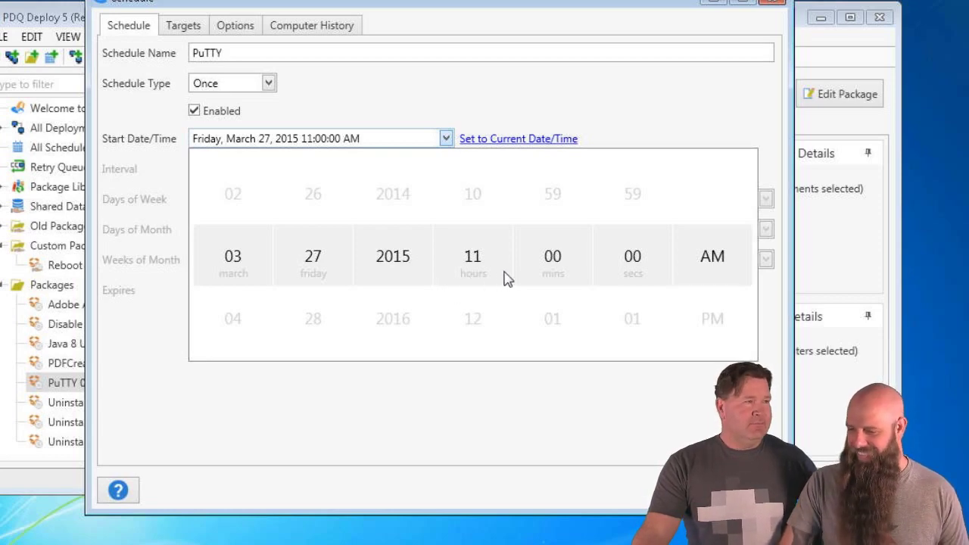
{"action": "scroll", "coordinate": [480, 296], "scroll_direction": "up", "scroll_amount": 2}
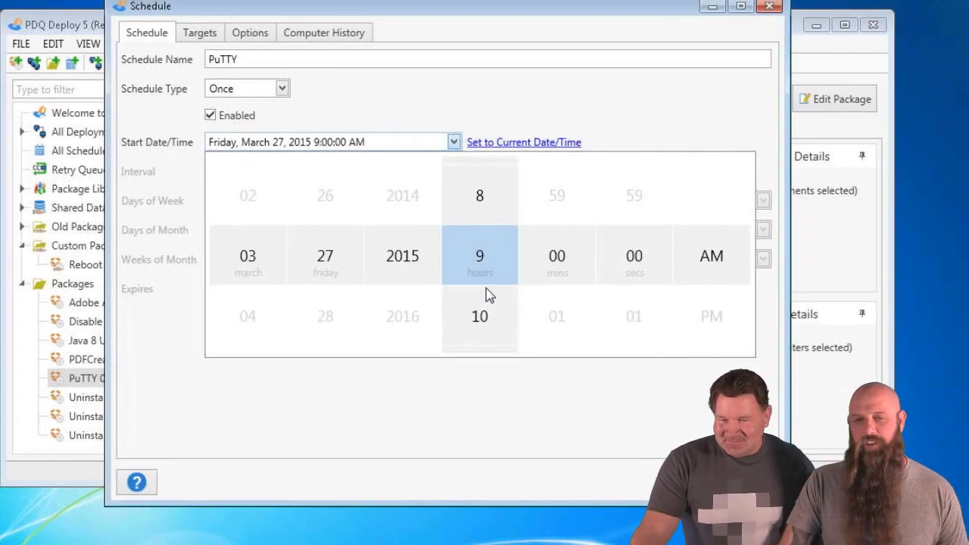
{"action": "scroll", "coordinate": [479, 296], "scroll_direction": "down", "scroll_amount": 2}
{"action": "scroll", "coordinate": [503, 291], "scroll_direction": "down", "scroll_amount": 2}
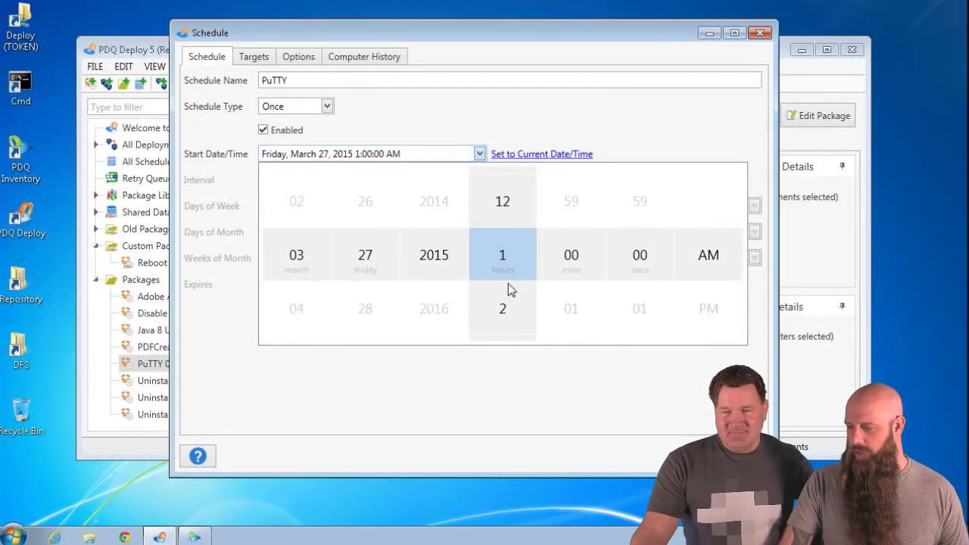
{"action": "scroll", "coordinate": [508, 282], "scroll_direction": "up", "scroll_amount": 1}
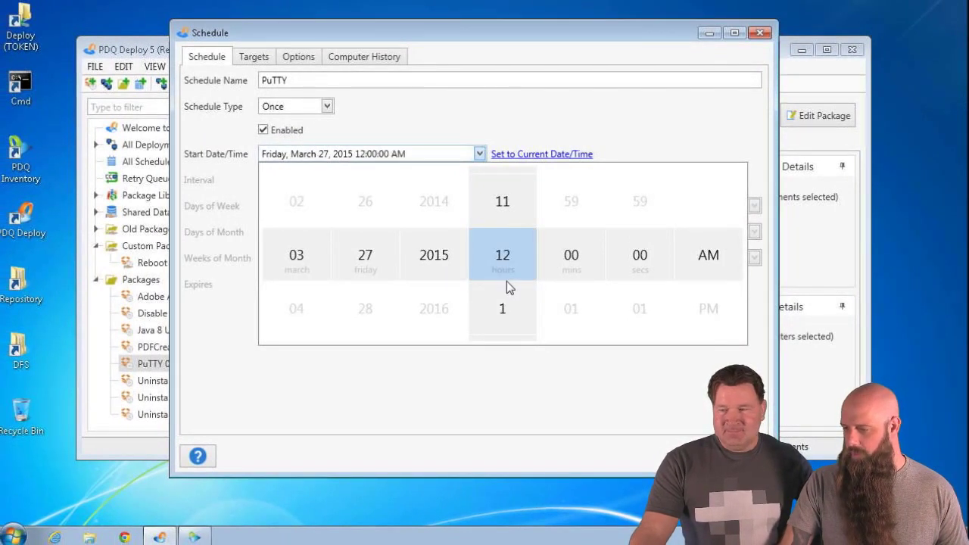
{"action": "scroll", "coordinate": [691, 273], "scroll_direction": "down", "scroll_amount": 1}
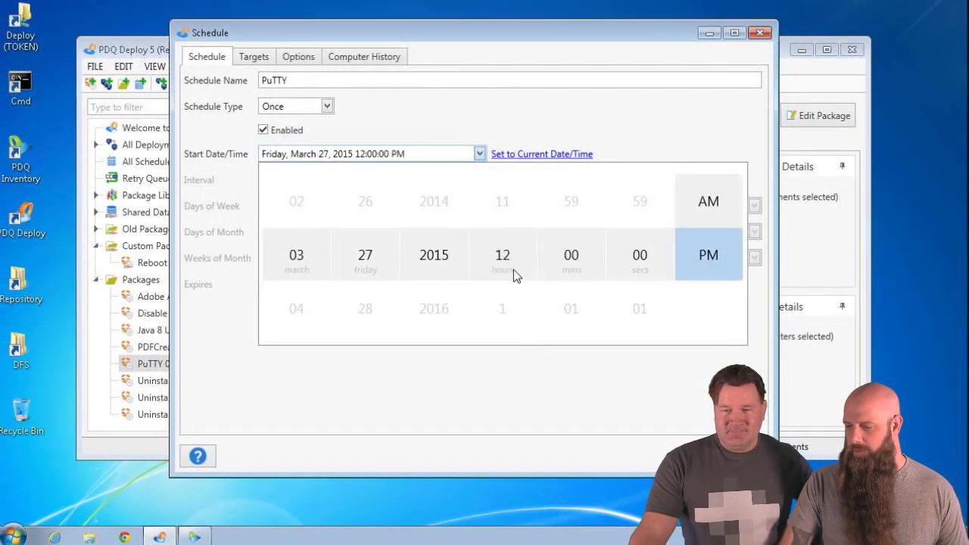
{"action": "scroll", "coordinate": [513, 269], "scroll_direction": "up", "scroll_amount": 1}
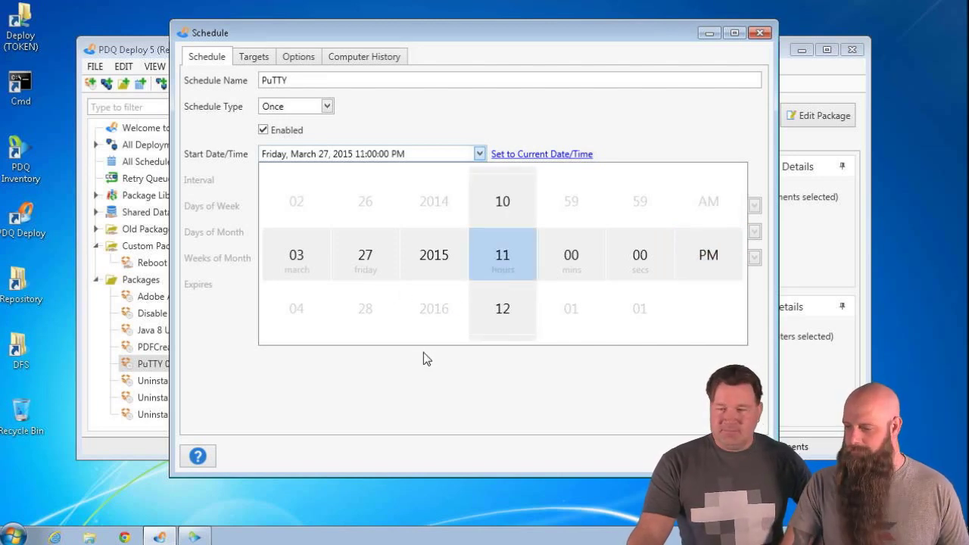
{"action": "left_click", "coordinate": [504, 381]}
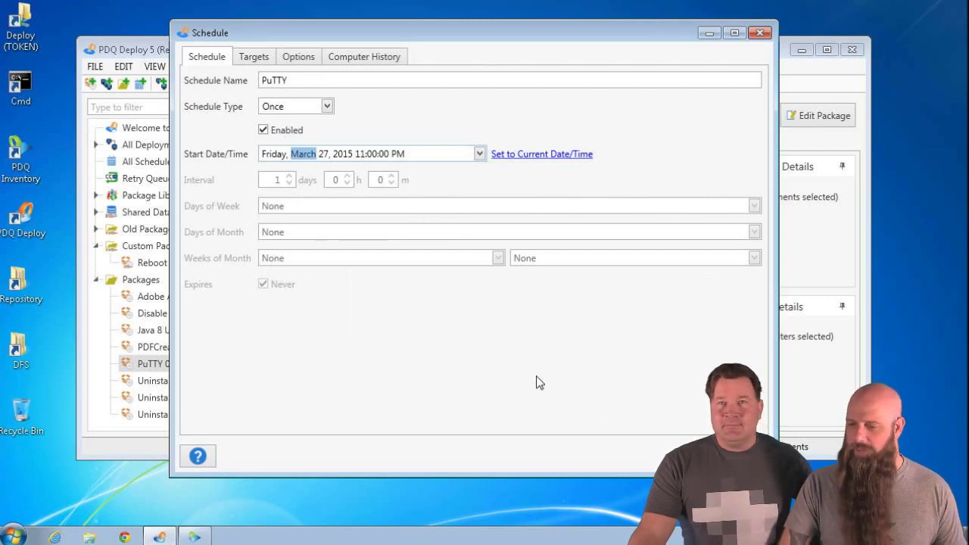
Review the schedule's targets, deployment options and computer history, and save and close the new PuTTY schedule.
{"action": "left_click", "coordinate": [256, 59]}
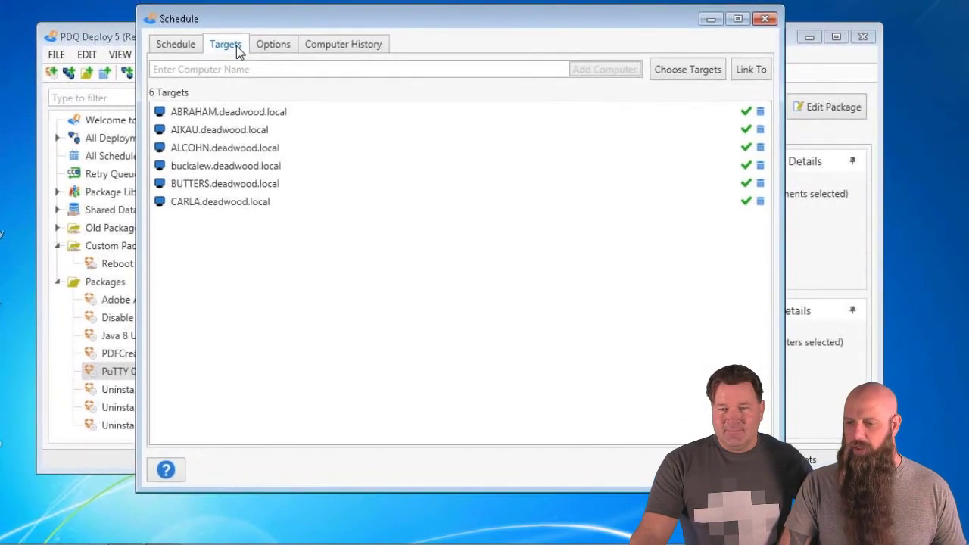
{"action": "left_click", "coordinate": [291, 58]}
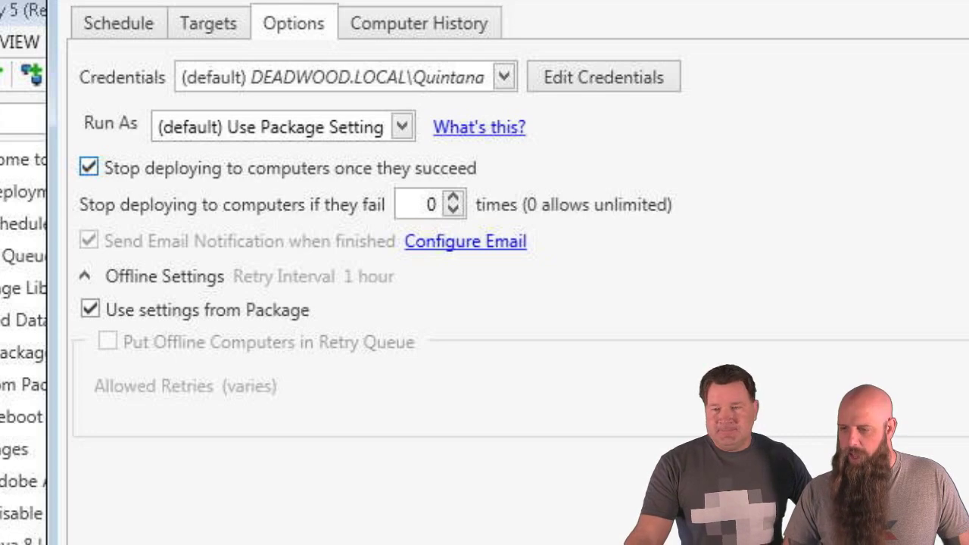
{"action": "left_click", "coordinate": [404, 24]}
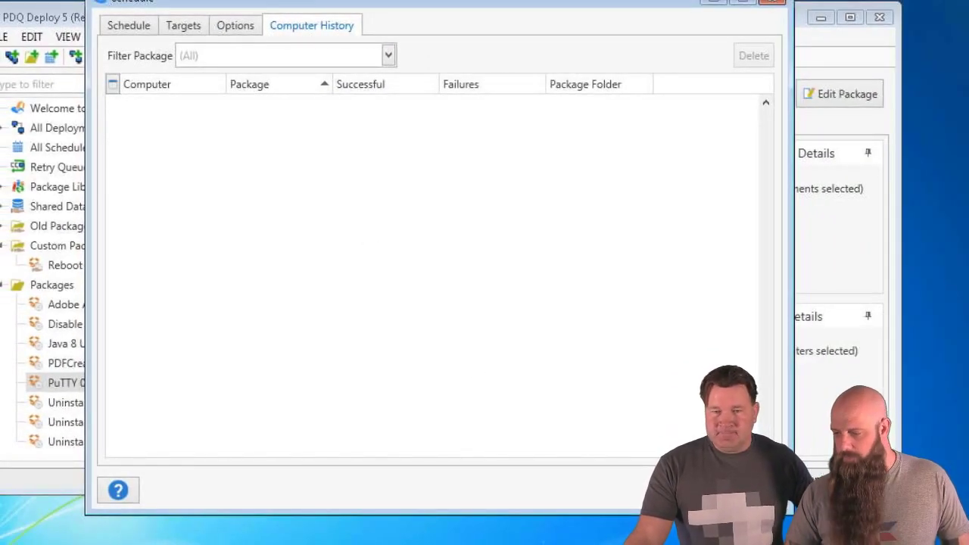
{"action": "key", "text": "Escape"}
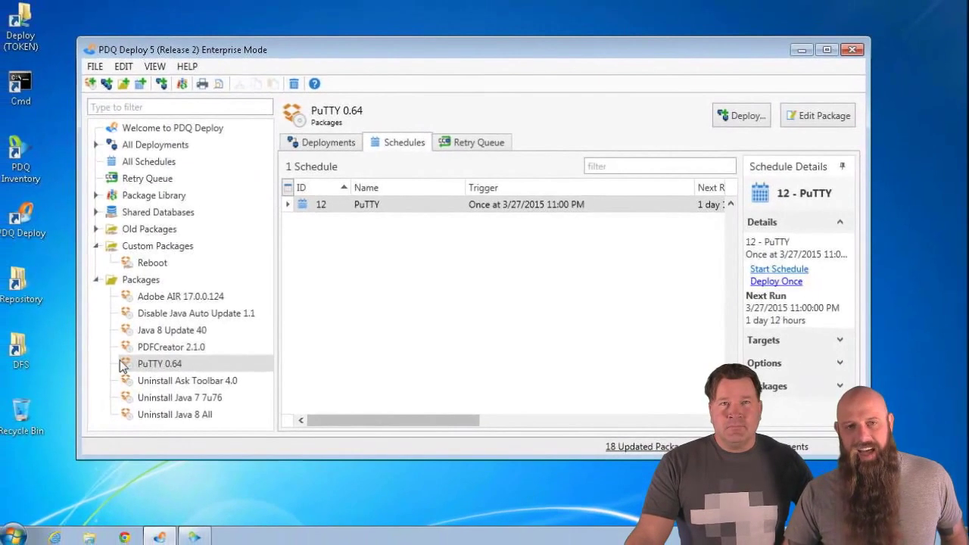
Compare the deployments and the schedules listed for the PuTTY 0.64 package.
{"action": "left_click", "coordinate": [134, 363]}
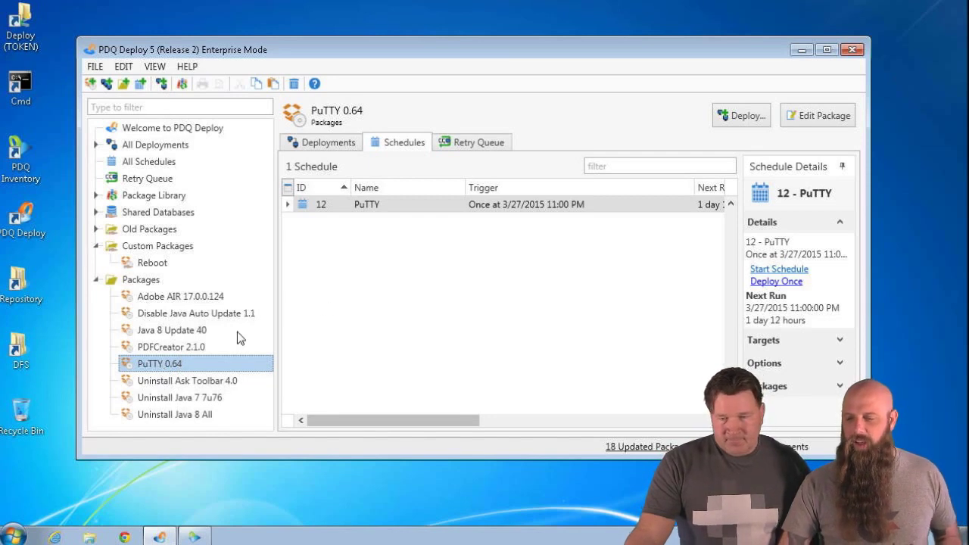
{"action": "left_click", "coordinate": [326, 142]}
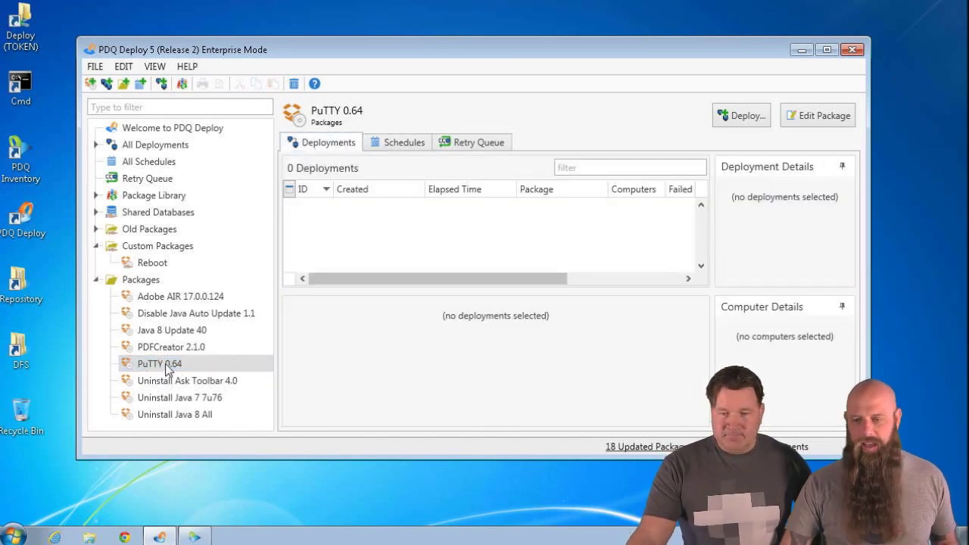
{"action": "left_click", "coordinate": [386, 147]}
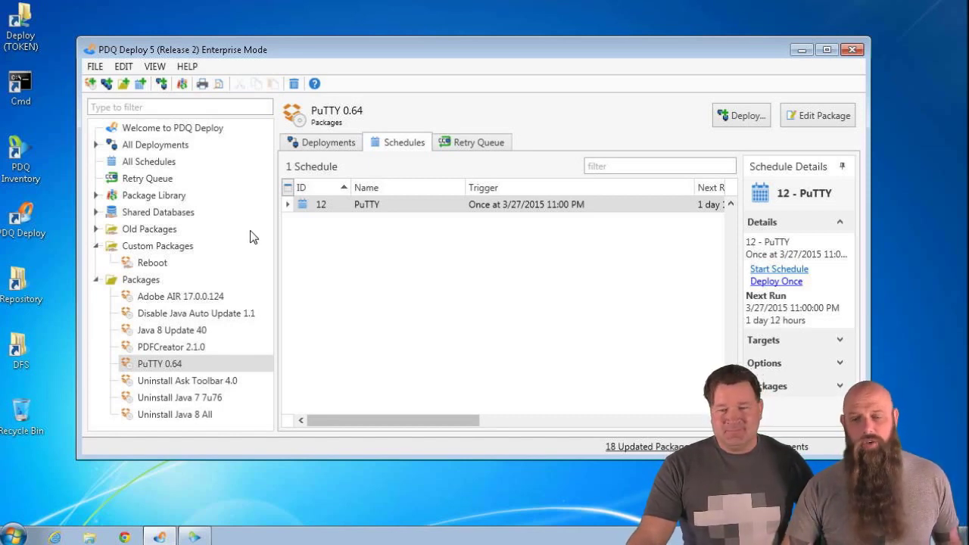
Open the PuTTY schedule from the list of all schedules and look through the available schedule types.
{"action": "left_click", "coordinate": [151, 167]}
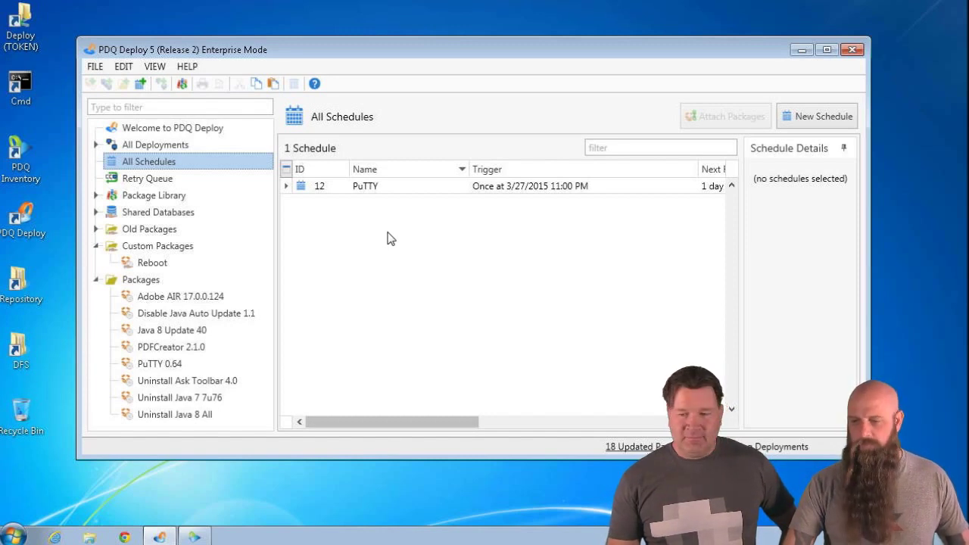
{"action": "double_click", "coordinate": [382, 188]}
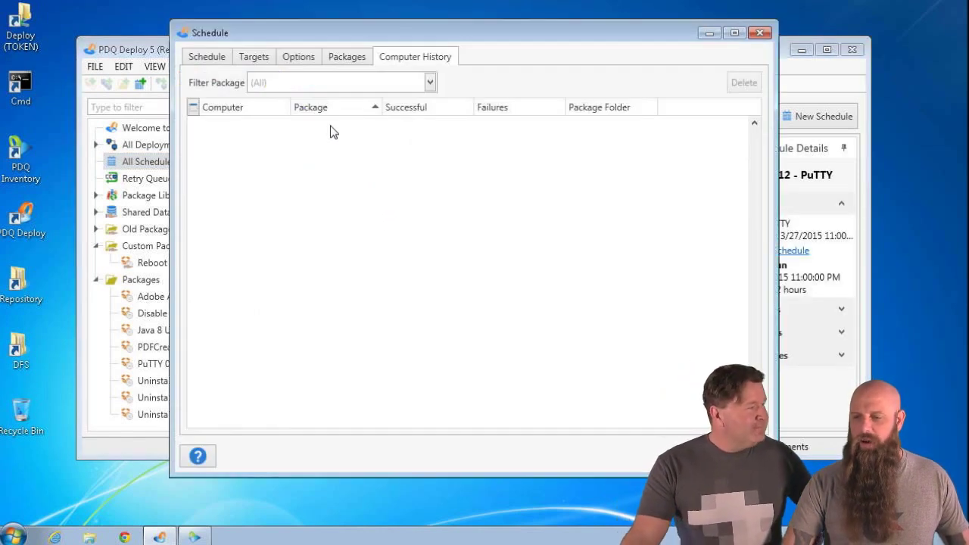
{"action": "left_click", "coordinate": [208, 57]}
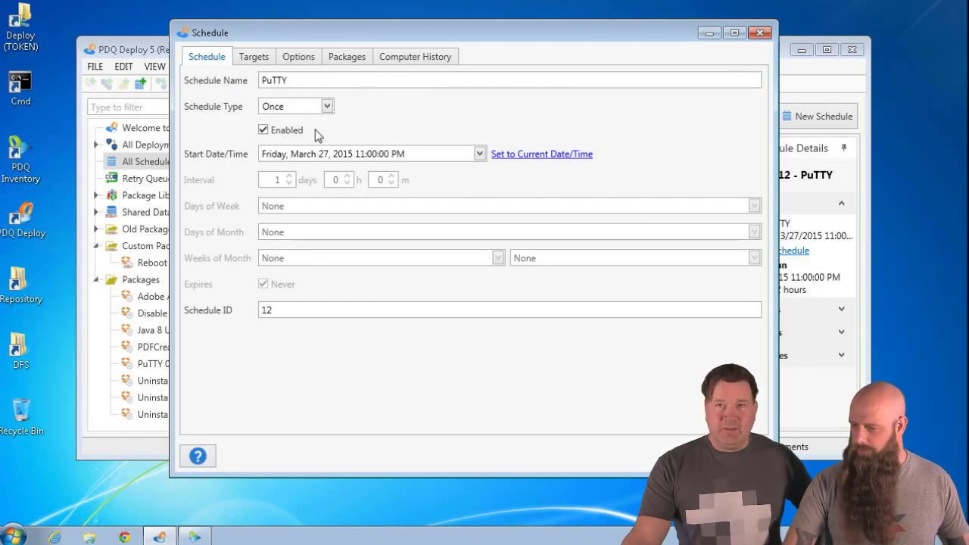
{"action": "left_click", "coordinate": [324, 107]}
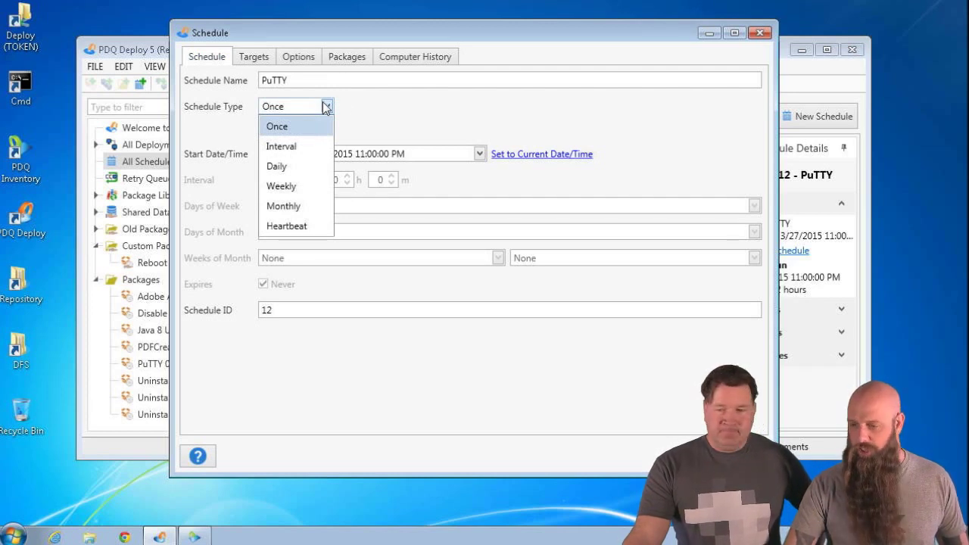
{"action": "left_click", "coordinate": [422, 97]}
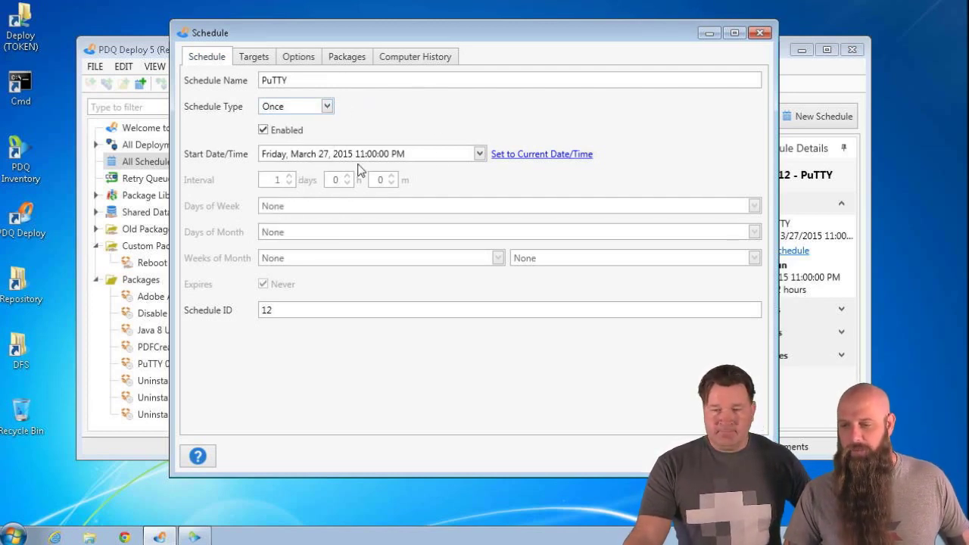
Attach the Adobe AIR 17.0.0.124 package to the PuTTY schedule, and close the schedule after checking its targets.
{"action": "left_click", "coordinate": [355, 61]}
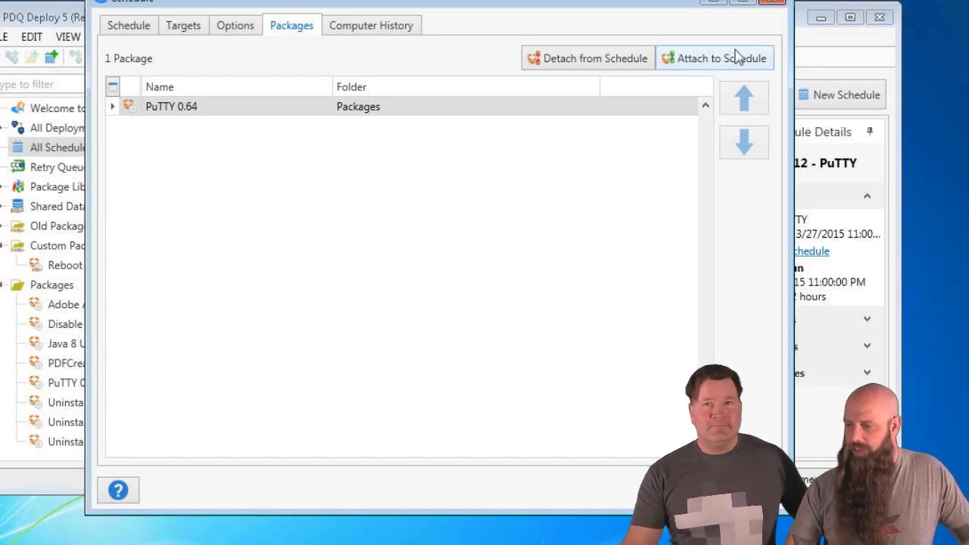
{"action": "left_click", "coordinate": [736, 53]}
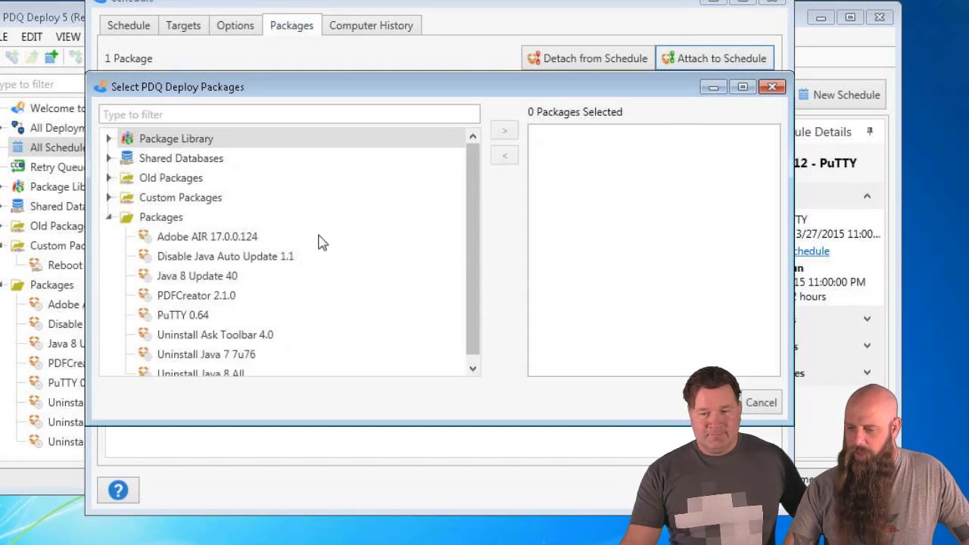
{"action": "scroll", "coordinate": [311, 342], "scroll_direction": "down", "scroll_amount": 1}
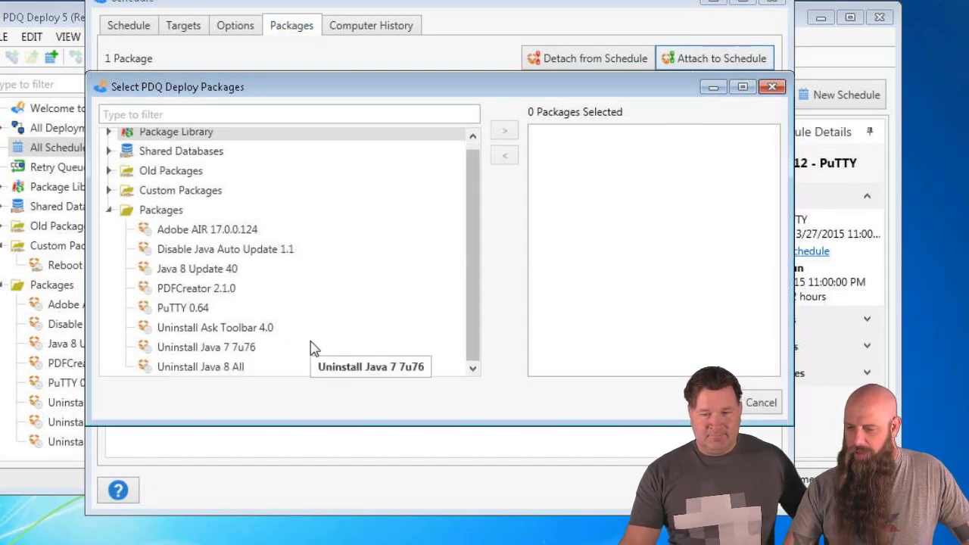
{"action": "left_click", "coordinate": [200, 232]}
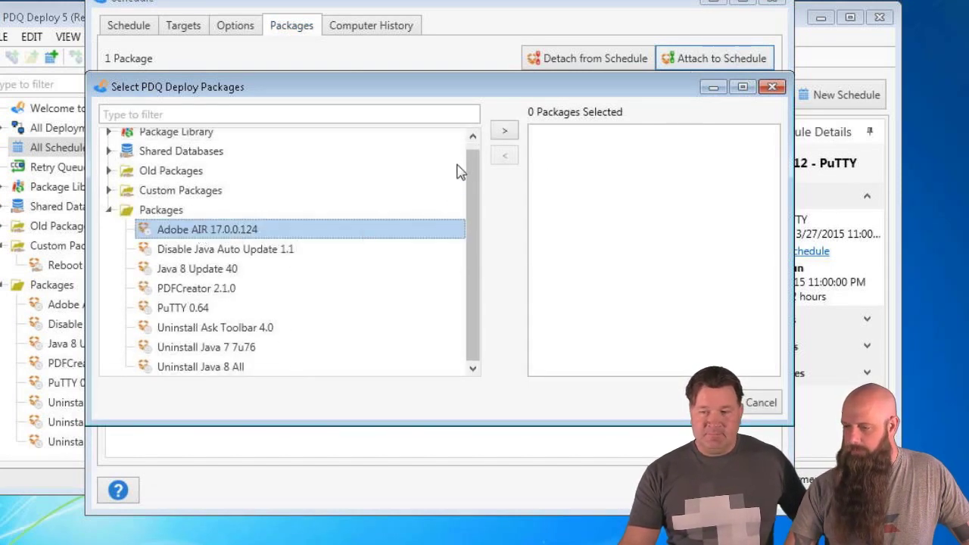
{"action": "left_click", "coordinate": [503, 132]}
{"action": "left_click", "coordinate": [695, 402]}
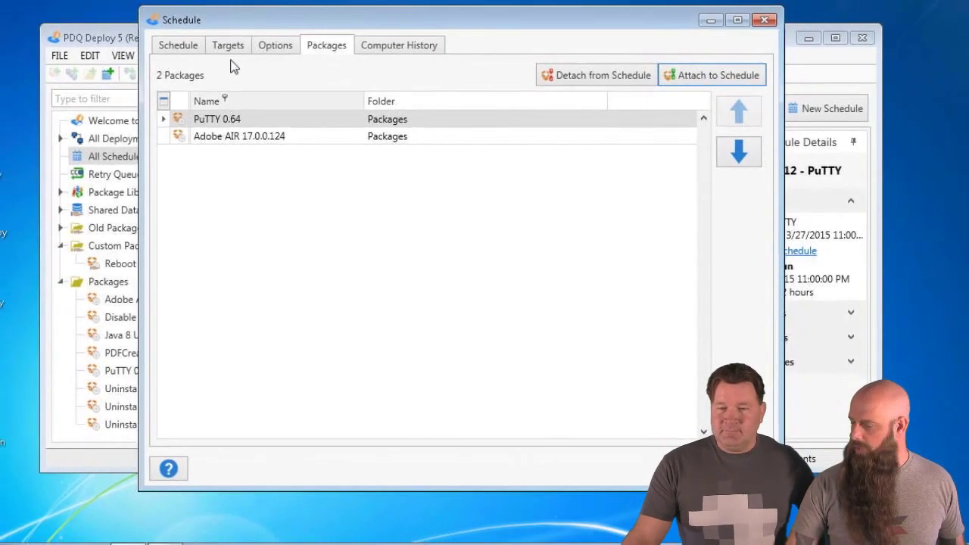
{"action": "left_click", "coordinate": [184, 27]}
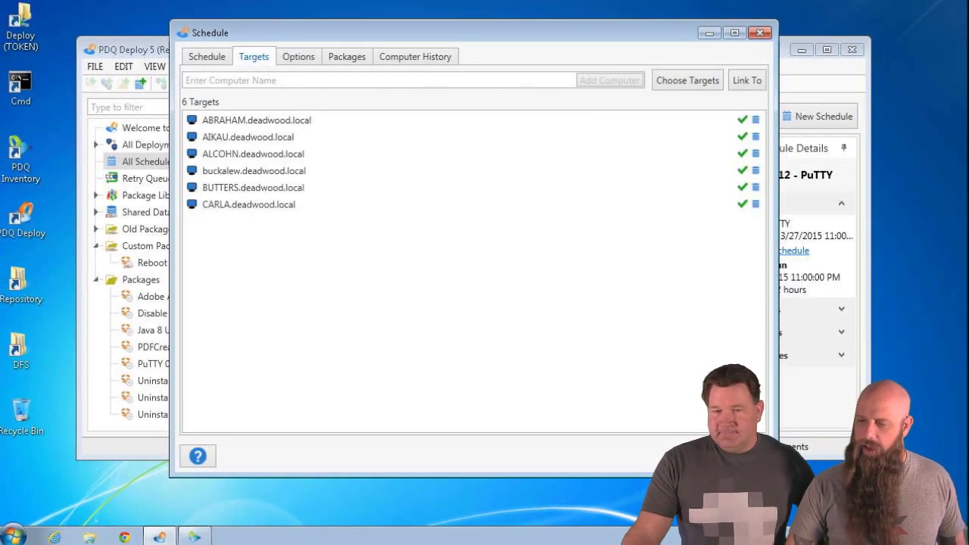
{"action": "key", "text": "Escape"}
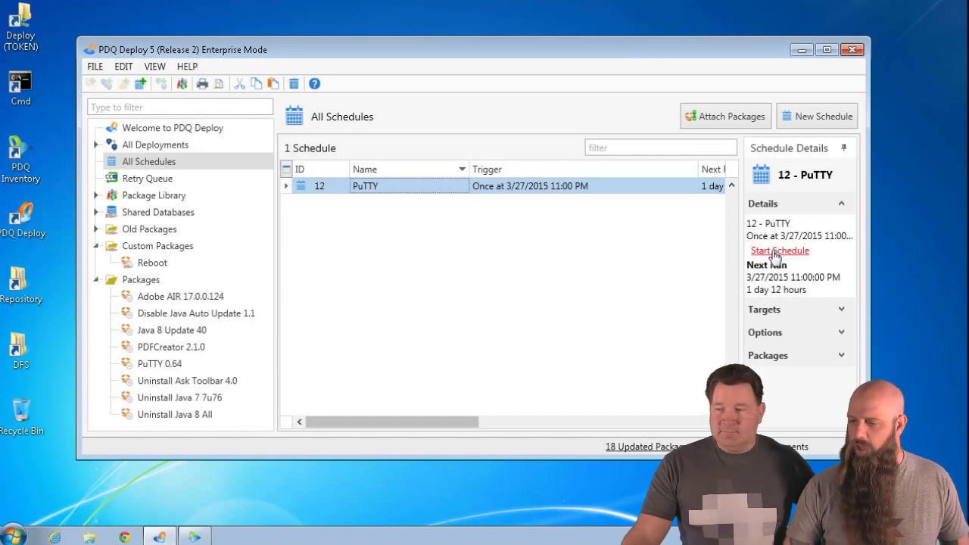
Start the PuTTY schedule immediately for the PuTTY 0.64 package only, not for all attached packages.
{"action": "right_click", "coordinate": [329, 190]}
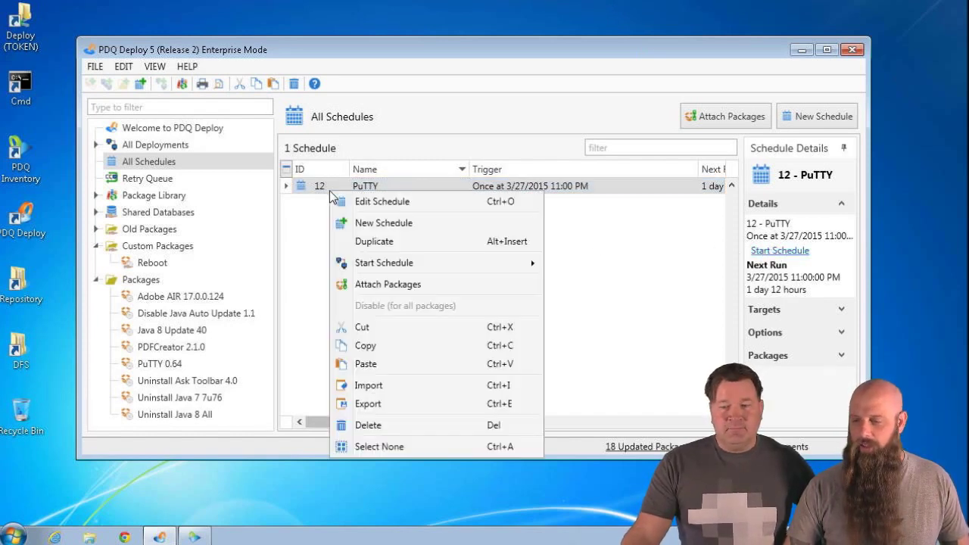
{"action": "mouse_move", "coordinate": [410, 265]}
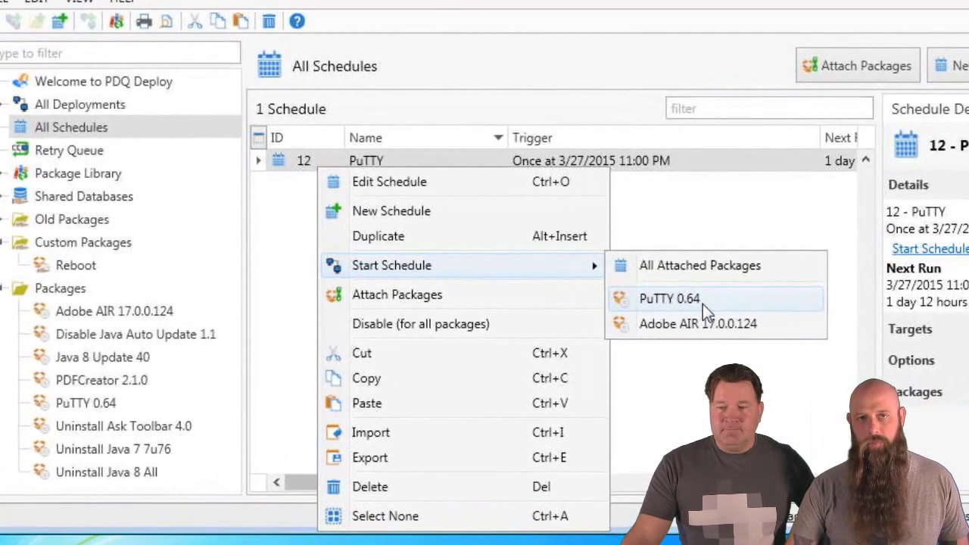
{"action": "left_click", "coordinate": [666, 302]}
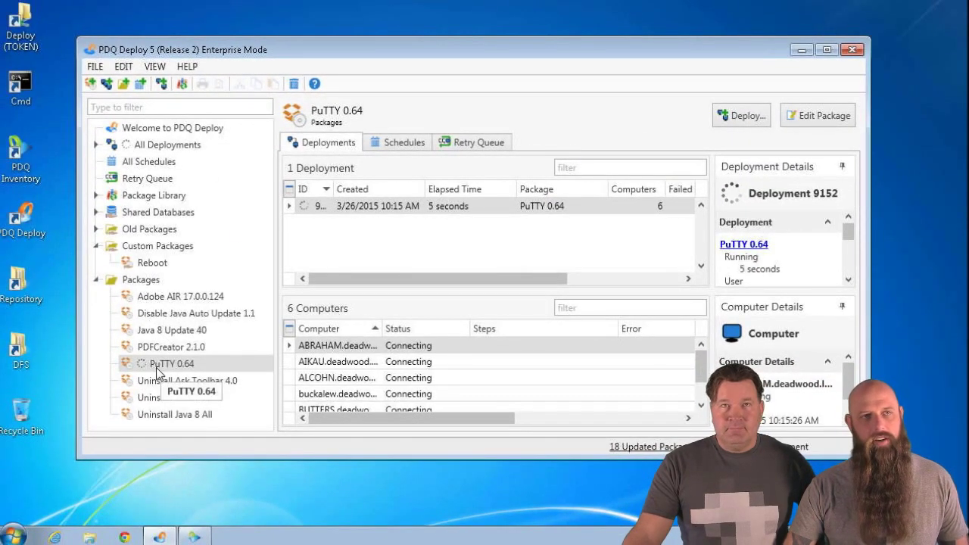
Check each target computer's status in the running PuTTY deployment among all deployments, and return to the list of all schedules.
{"action": "left_click", "coordinate": [138, 144]}
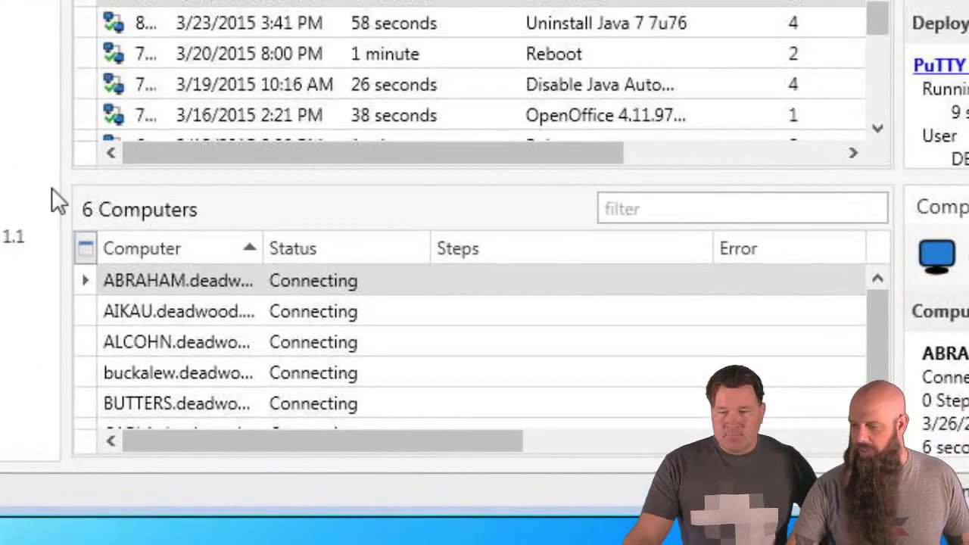
{"action": "left_click_drag", "start_coordinate": [882, 333], "coordinate": [863, 289]}
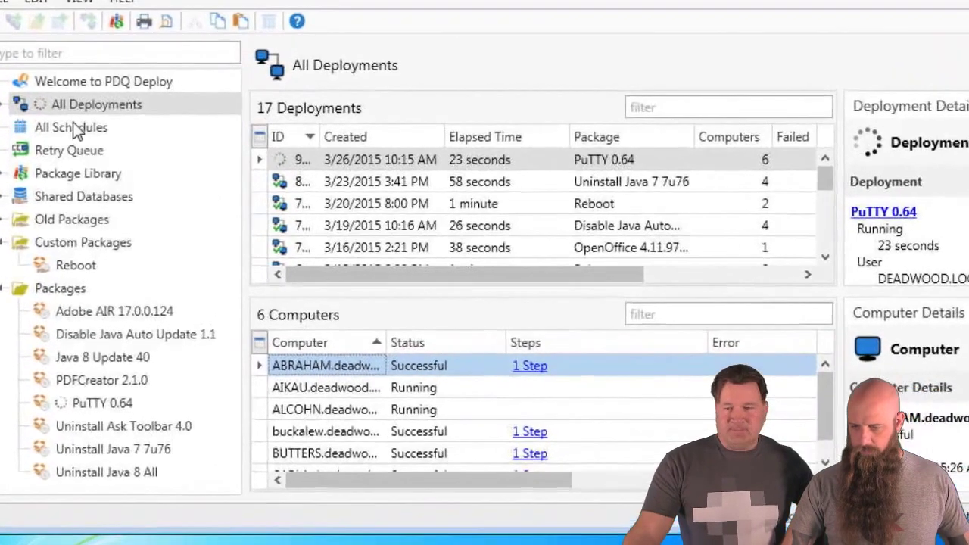
{"action": "left_click", "coordinate": [63, 134]}
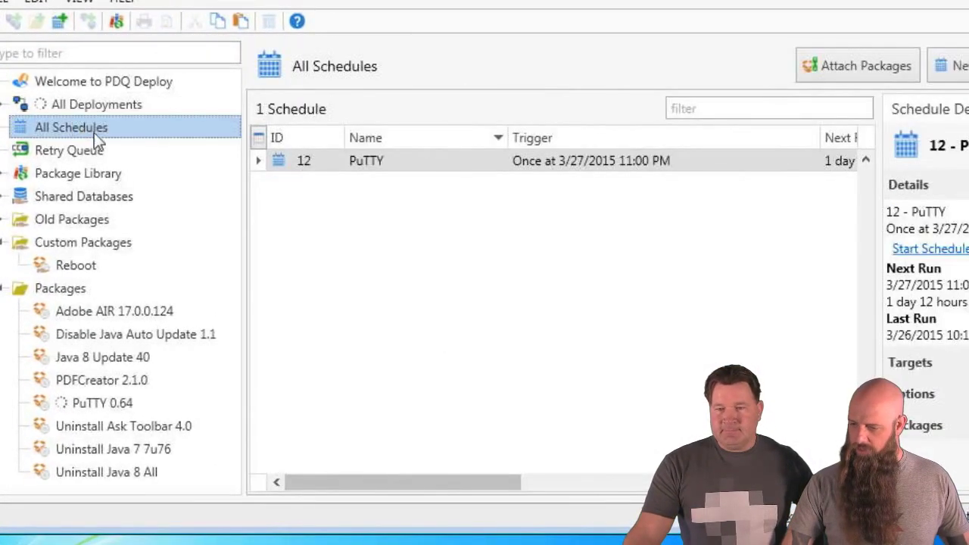
Check the PuTTY schedule's targets, its computer history filtered to Packages\PuTTY 0.64, and its options, and close the schedule.
{"action": "double_click", "coordinate": [377, 158]}
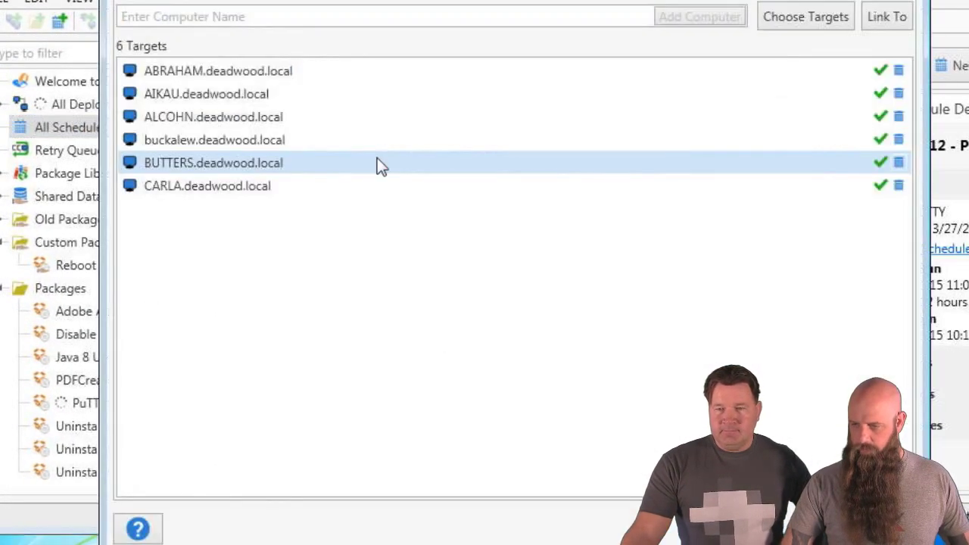
{"action": "left_click", "coordinate": [426, 1]}
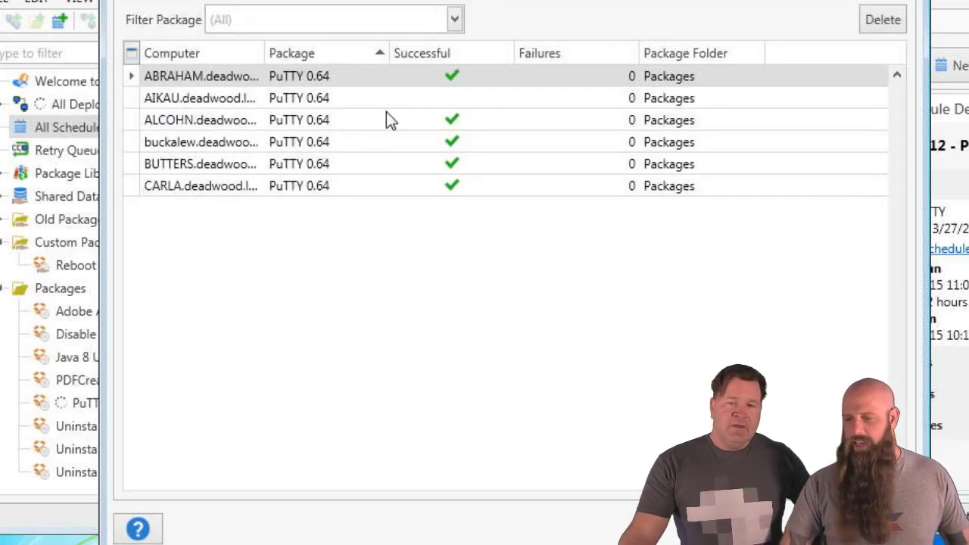
{"action": "left_click", "coordinate": [382, 22]}
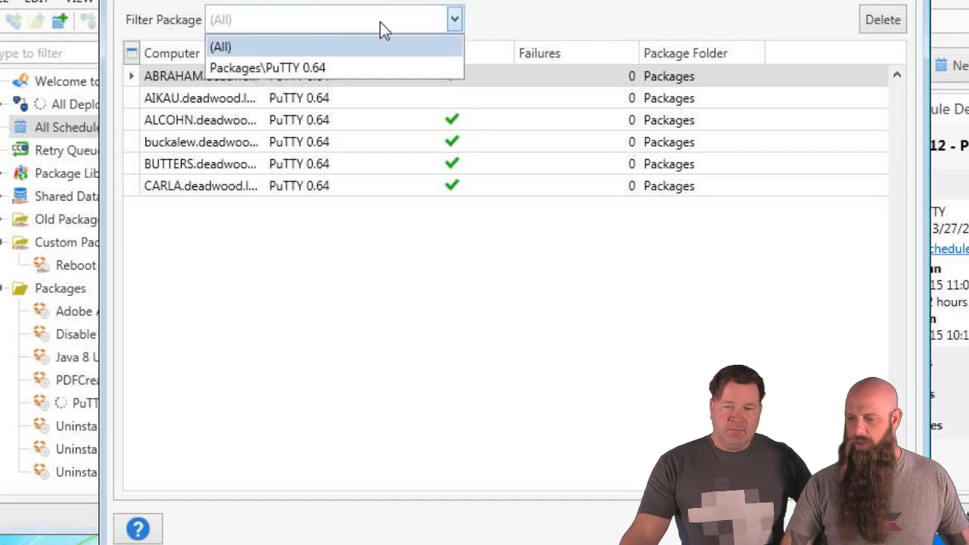
{"action": "left_click", "coordinate": [310, 65]}
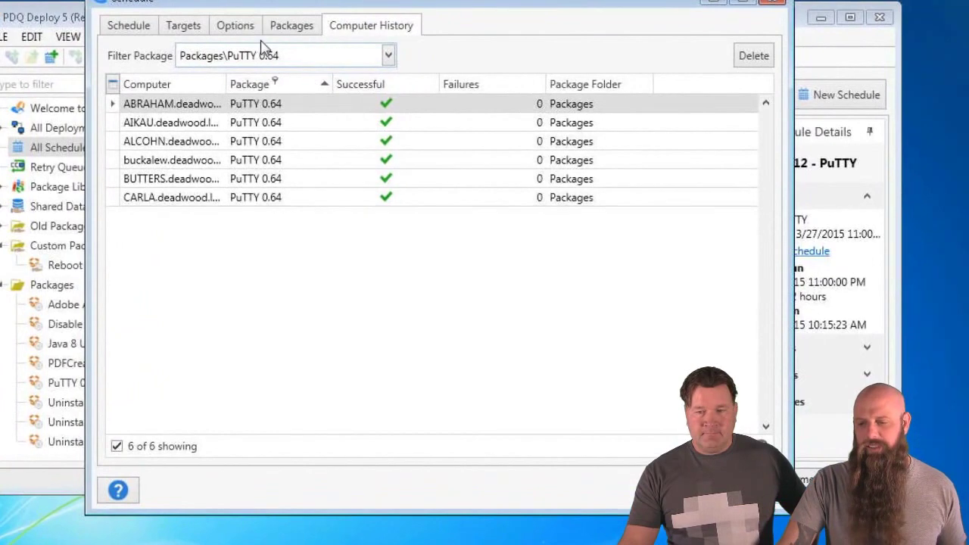
{"action": "left_click", "coordinate": [243, 28]}
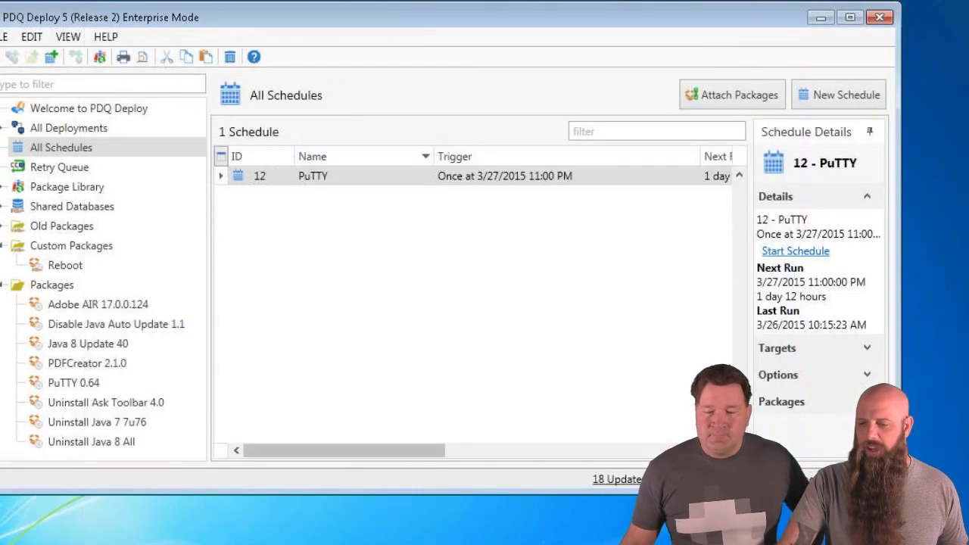
{"action": "key", "text": "Escape"}
Start the PuTTY schedule again for the PuTTY 0.64 package only.
{"action": "right_click", "coordinate": [348, 186]}
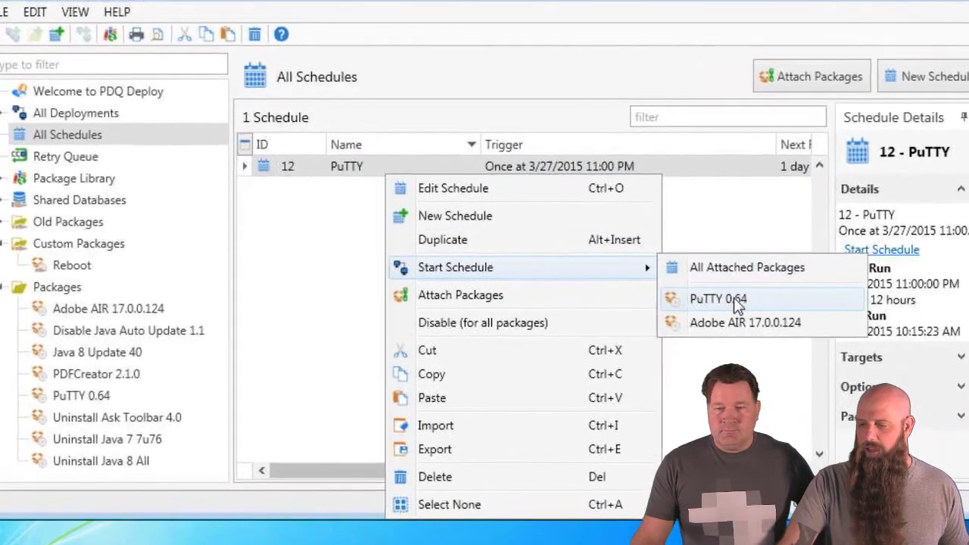
{"action": "left_click", "coordinate": [648, 295]}
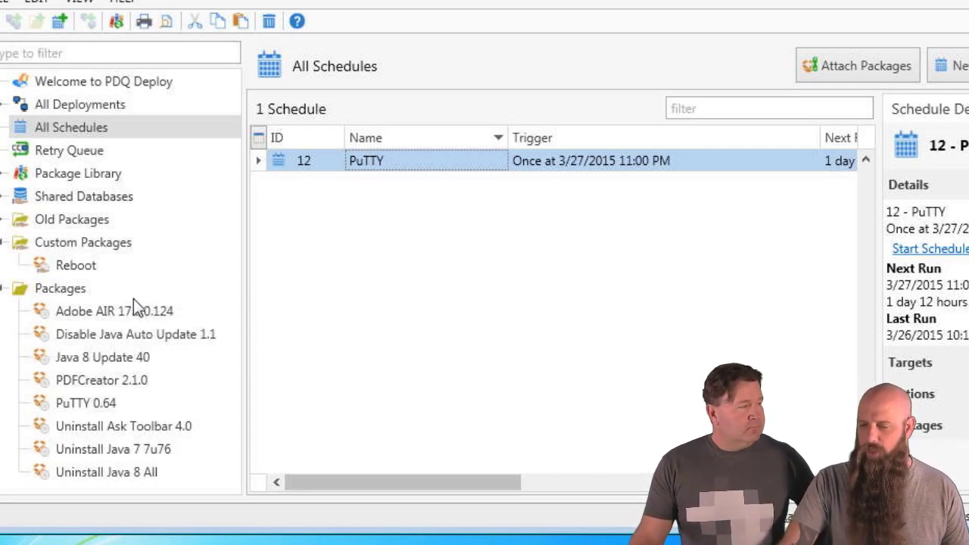
Delete the ALCOHN.deadwood.local entry from the PuTTY schedule's computer history and close the schedule.
{"action": "double_click", "coordinate": [314, 162]}
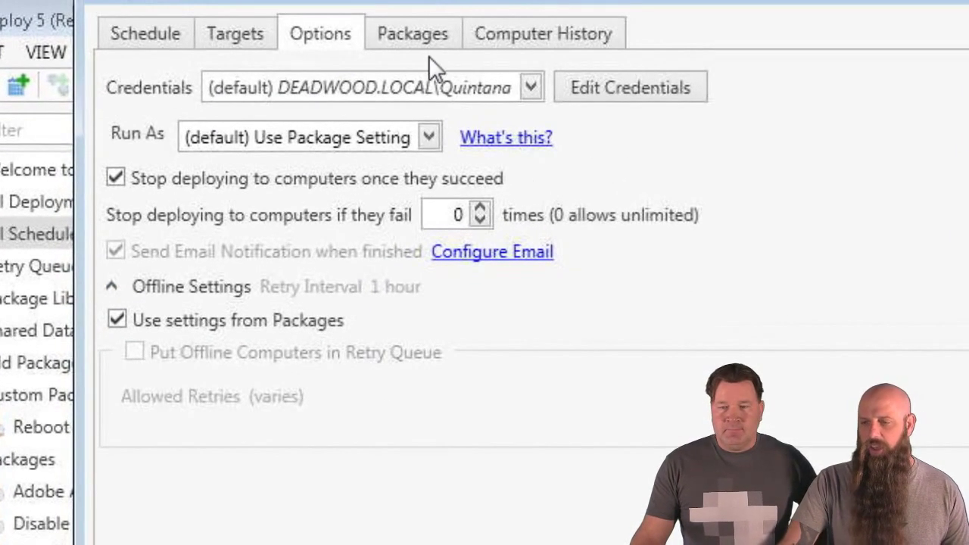
{"action": "left_click", "coordinate": [508, 34]}
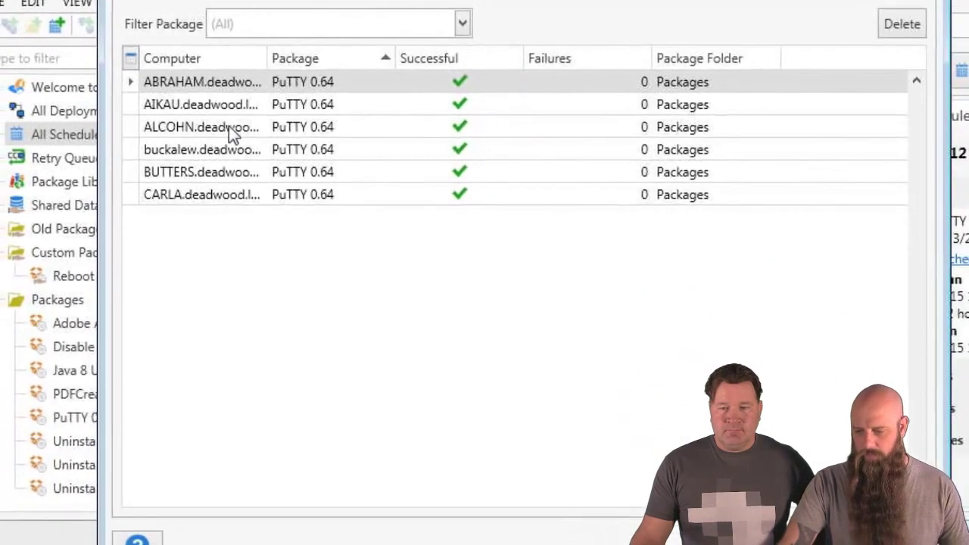
{"action": "left_click", "coordinate": [238, 228]}
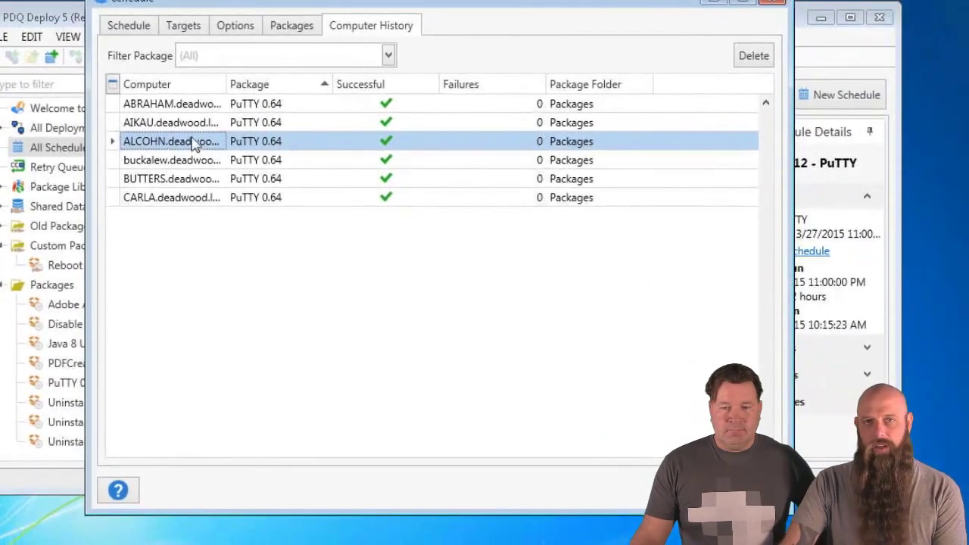
{"action": "left_click", "coordinate": [753, 57]}
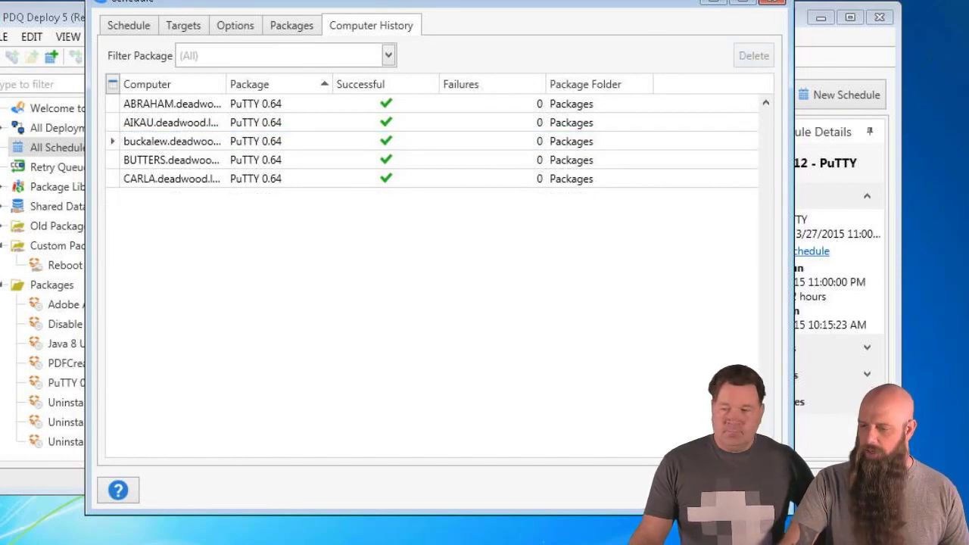
{"action": "key", "text": "alt+F4"}
Rerun the PuTTY schedule for PuTTY 0.64 only, so it deploys to the computer removed from the history.
{"action": "right_click", "coordinate": [280, 179]}
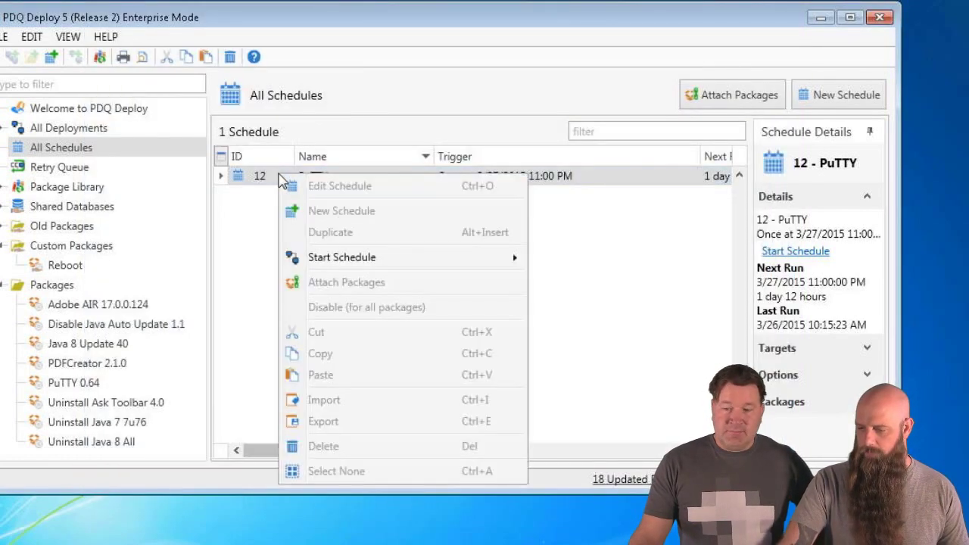
{"action": "mouse_move", "coordinate": [355, 265]}
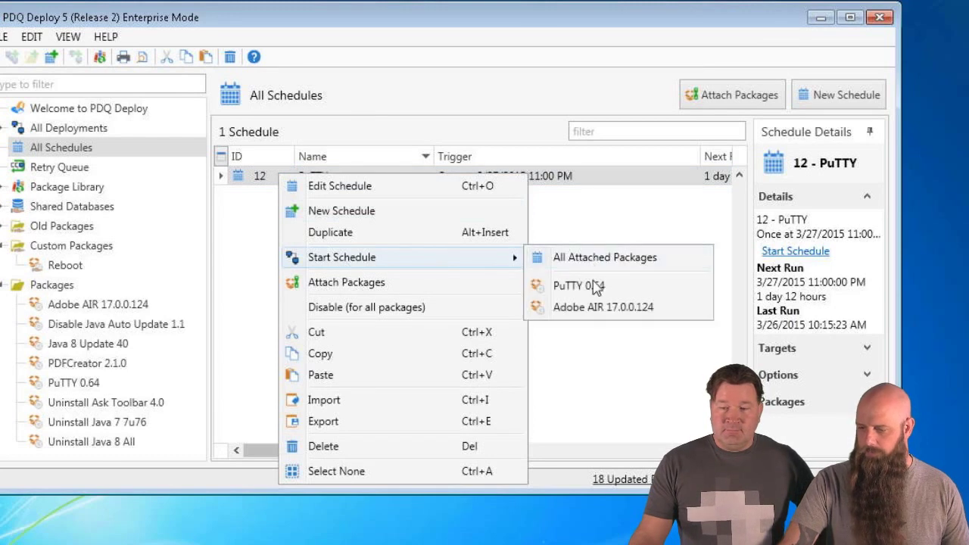
{"action": "left_click", "coordinate": [595, 287]}
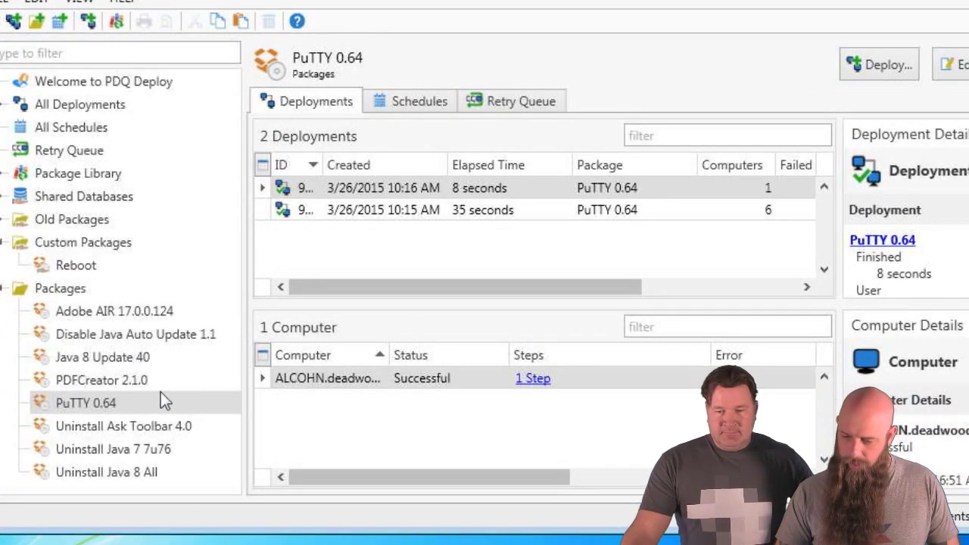
Create a new schedule for the Uninstall Ask Toolbar 4.0 package and set its type to Heartbeat.
{"action": "left_click", "coordinate": [131, 428]}
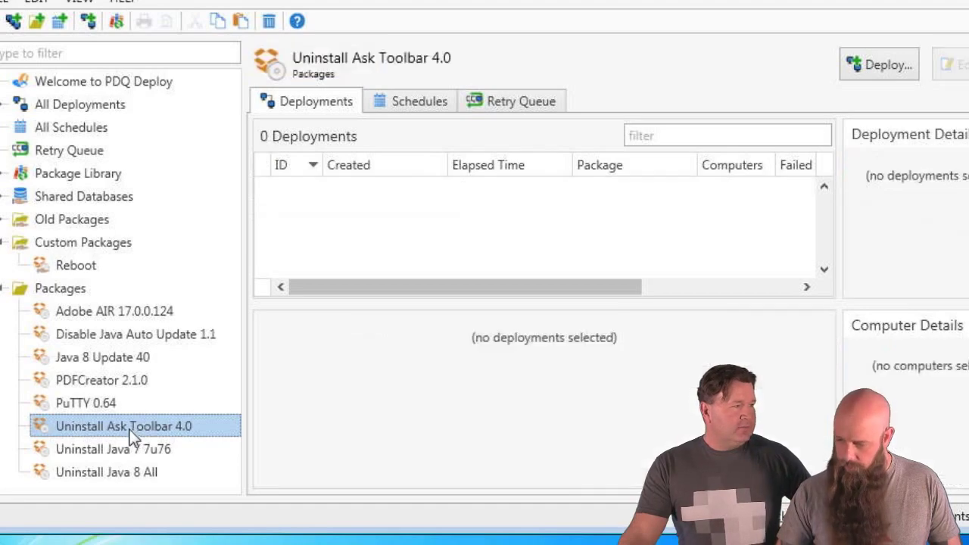
{"action": "left_click", "coordinate": [881, 65]}
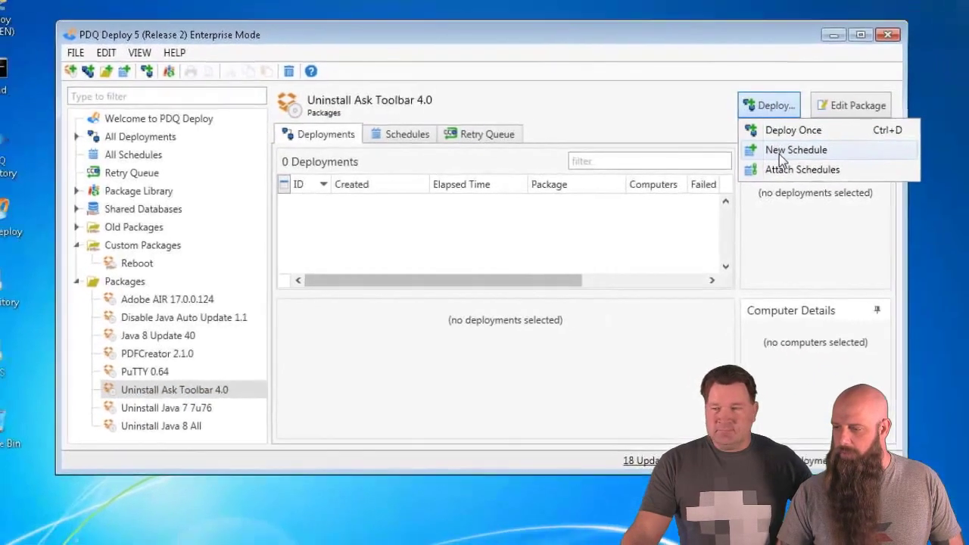
{"action": "left_click", "coordinate": [852, 135]}
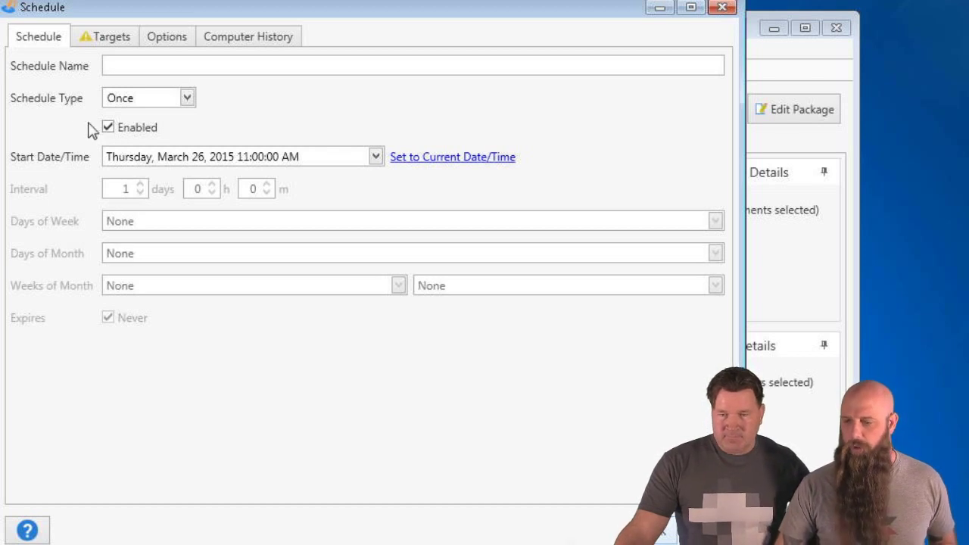
{"action": "left_click", "coordinate": [144, 98]}
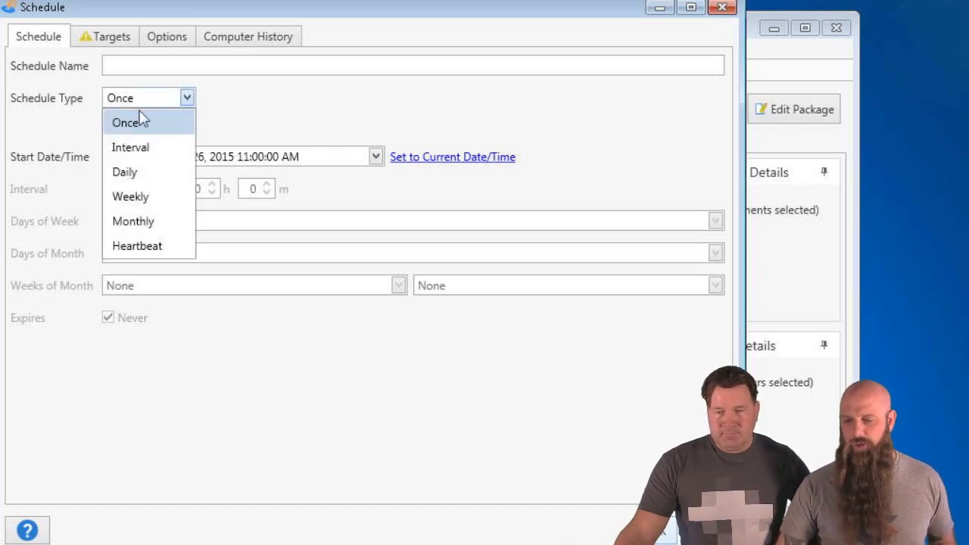
{"action": "left_click", "coordinate": [138, 250]}
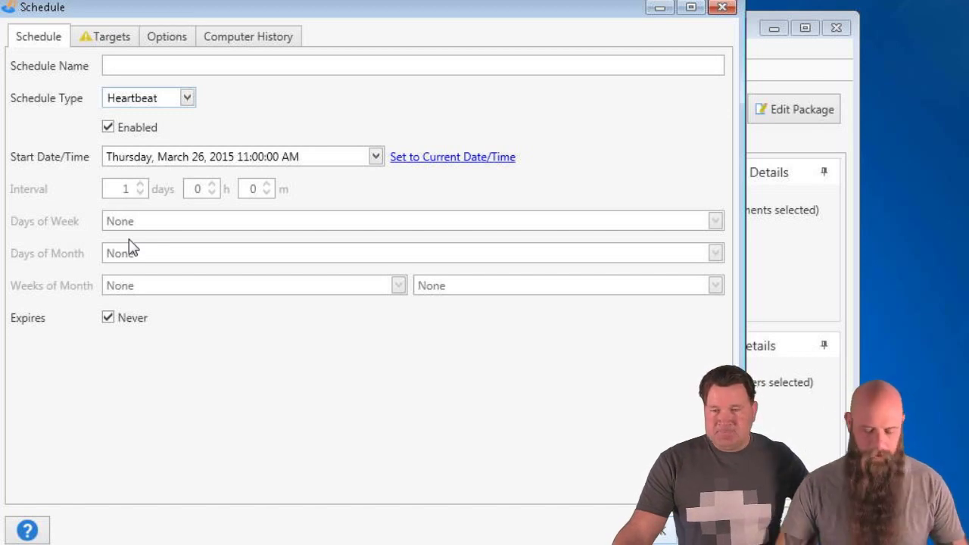
Link the schedule's targets to the Deadwood Computers Active Directory container, including its sub-tree.
{"action": "left_click", "coordinate": [121, 44]}
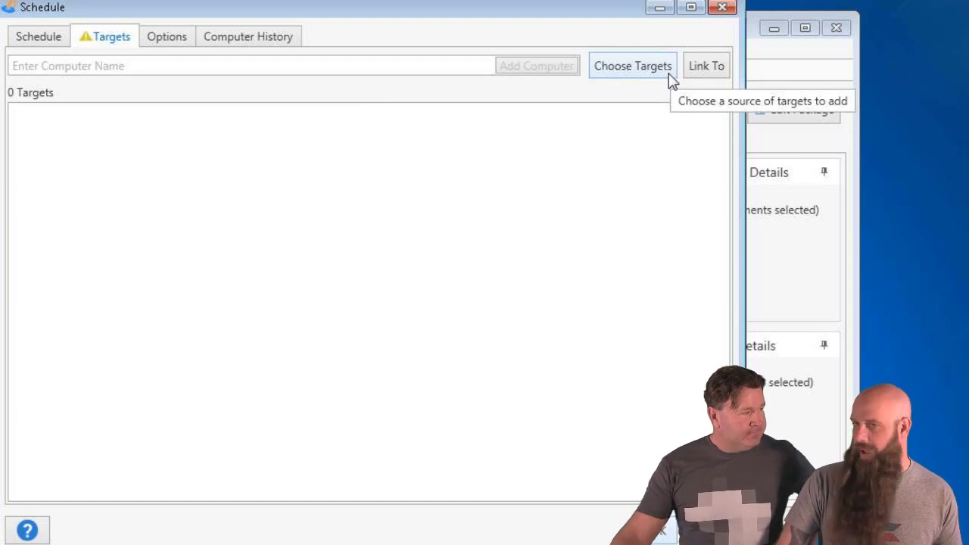
{"action": "left_click", "coordinate": [719, 76]}
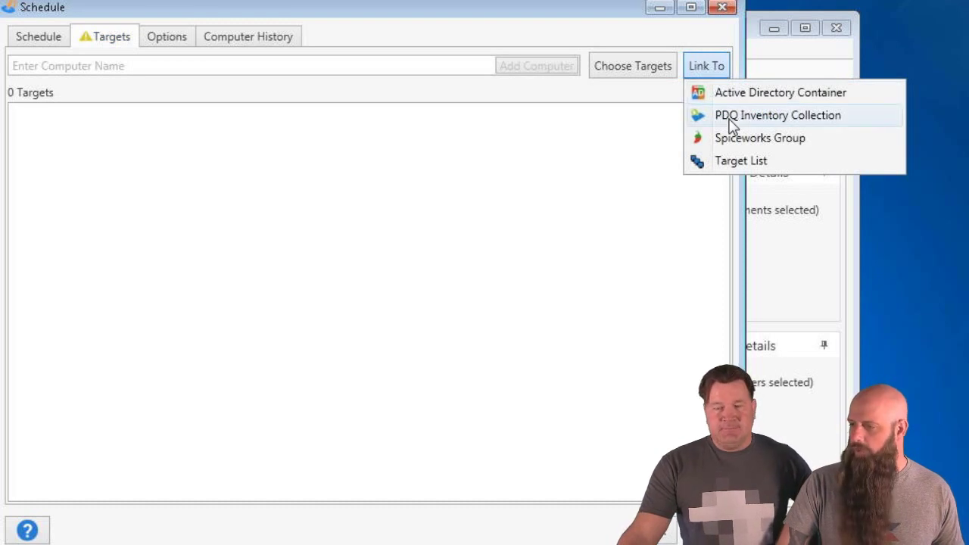
{"action": "left_click", "coordinate": [722, 95]}
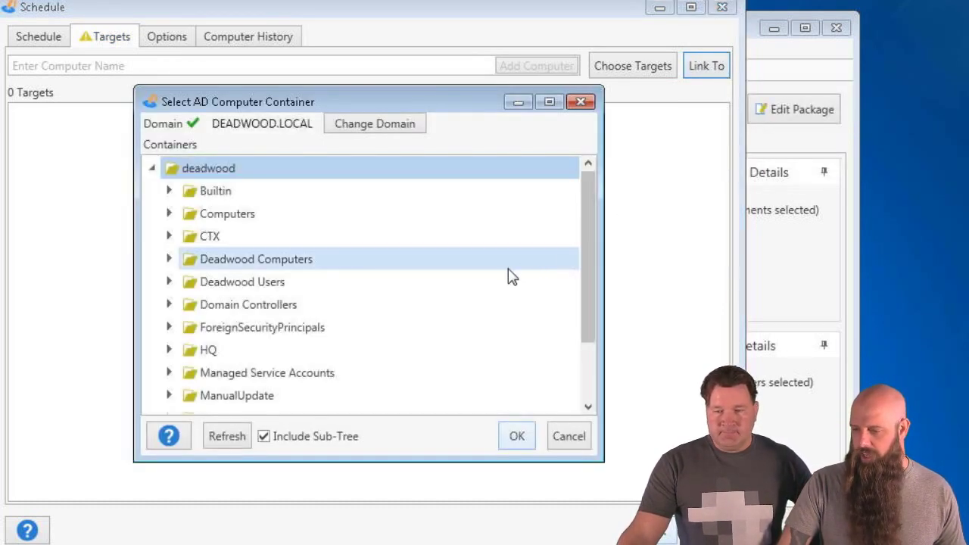
{"action": "left_click", "coordinate": [205, 261]}
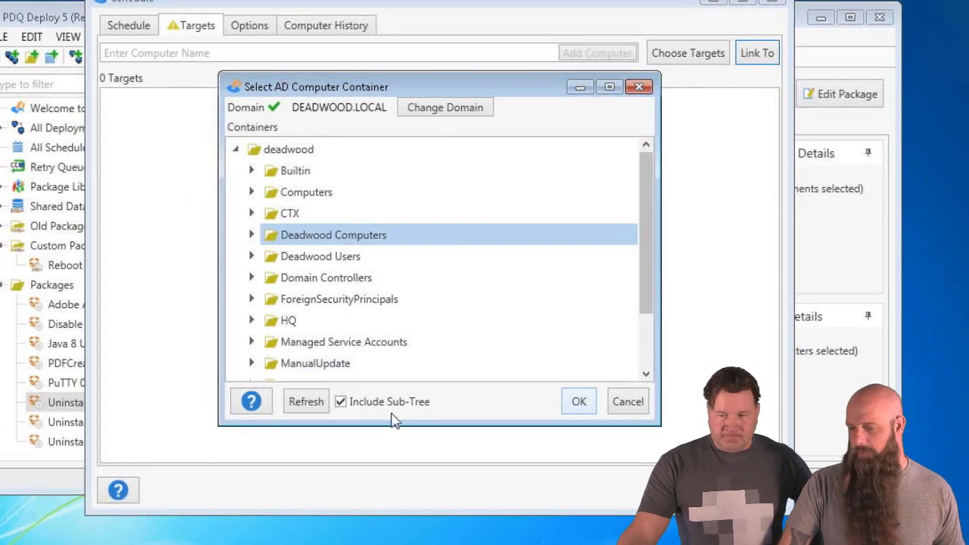
{"action": "left_click", "coordinate": [579, 405]}
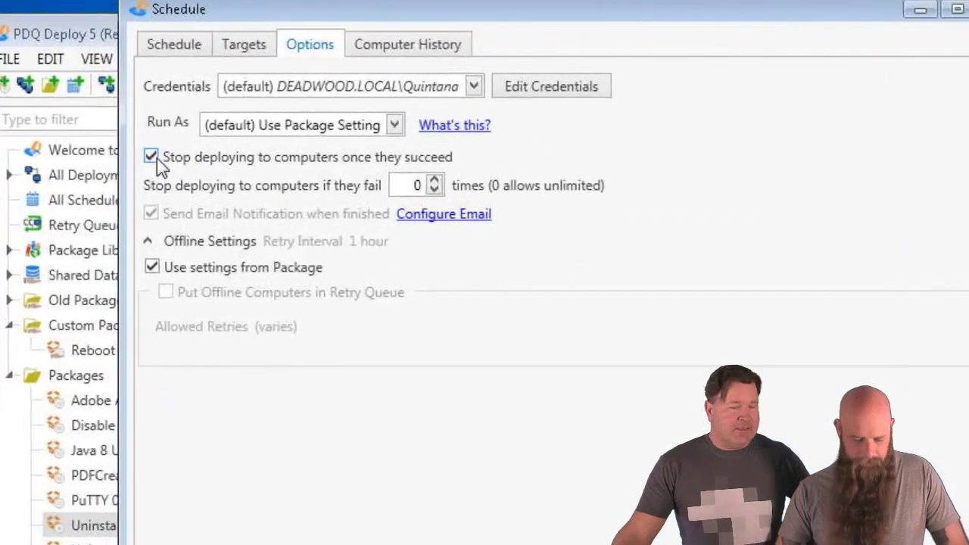
Turn off stopping deployment to computers once they succeed, and set the schedule's start to the current date and time.
{"action": "left_click", "coordinate": [192, 133]}
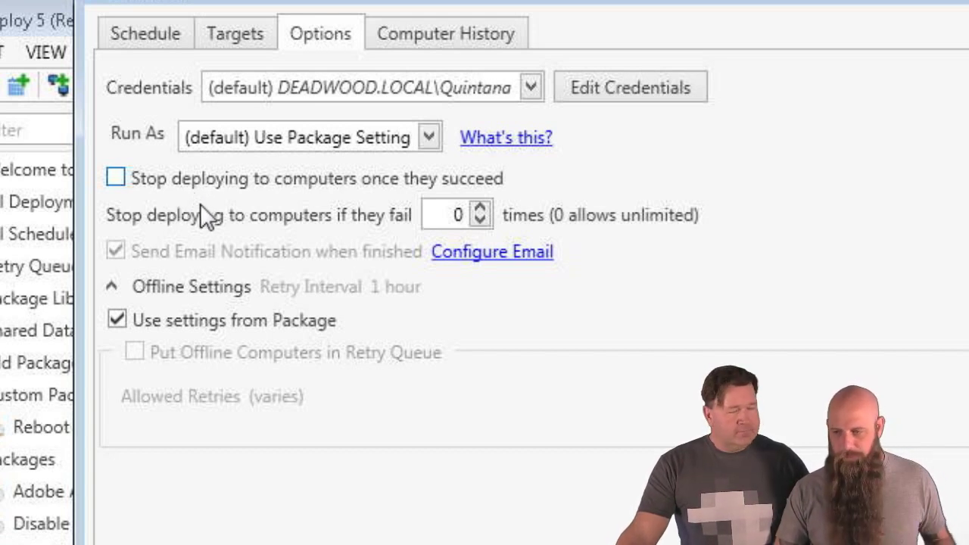
{"action": "left_click", "coordinate": [158, 33]}
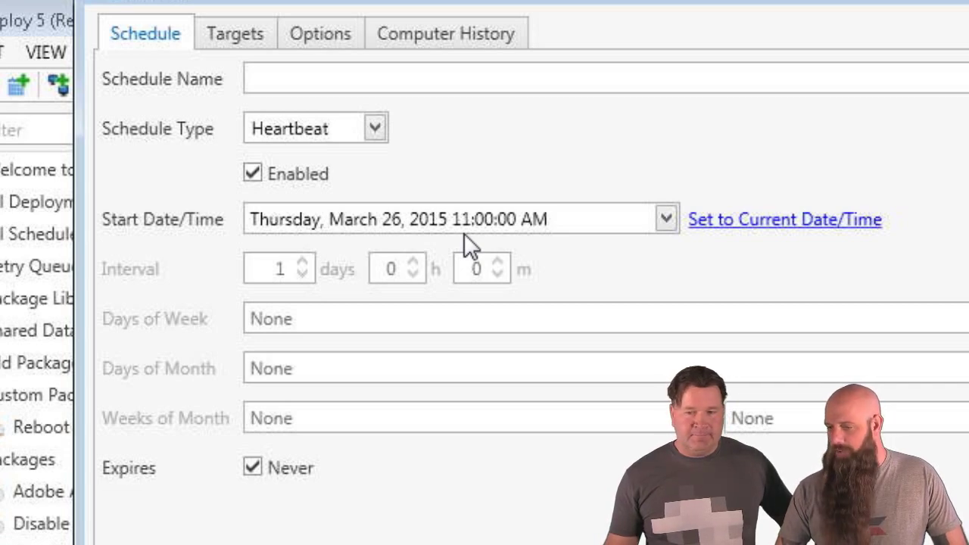
{"action": "left_click", "coordinate": [738, 227]}
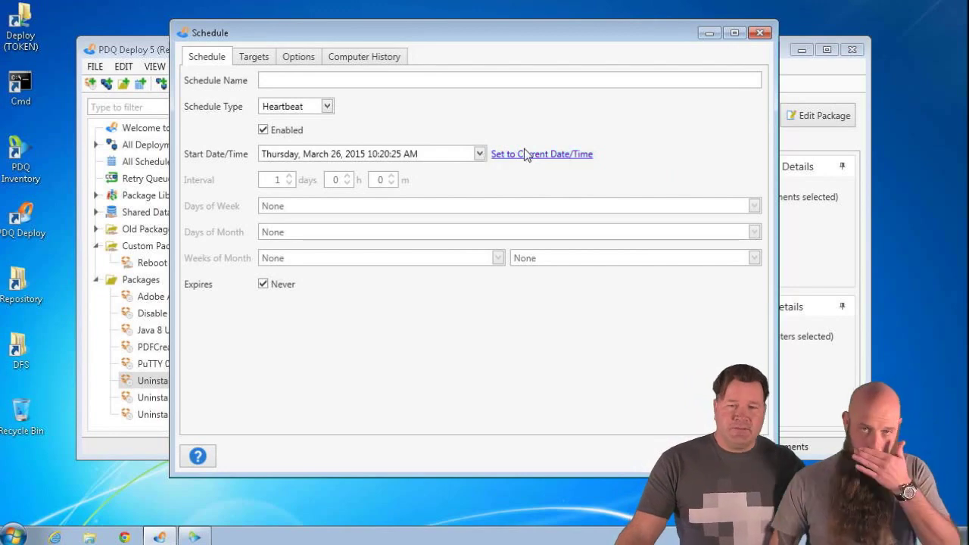
Name the schedule Uninstall Ask Toolbar.
{"action": "left_click", "coordinate": [317, 80]}
{"action": "type", "text": "Uninsta"}
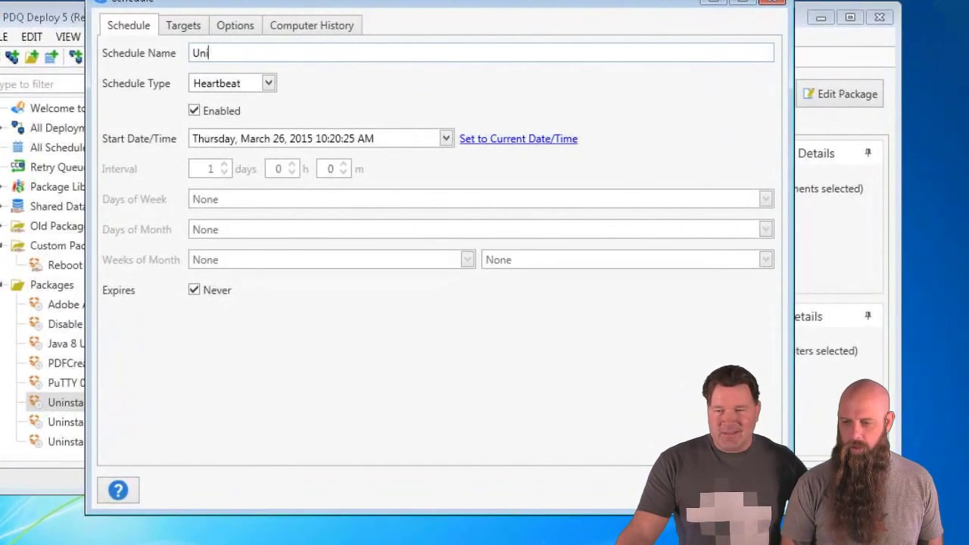
{"action": "type", "text": "ll Ask "}
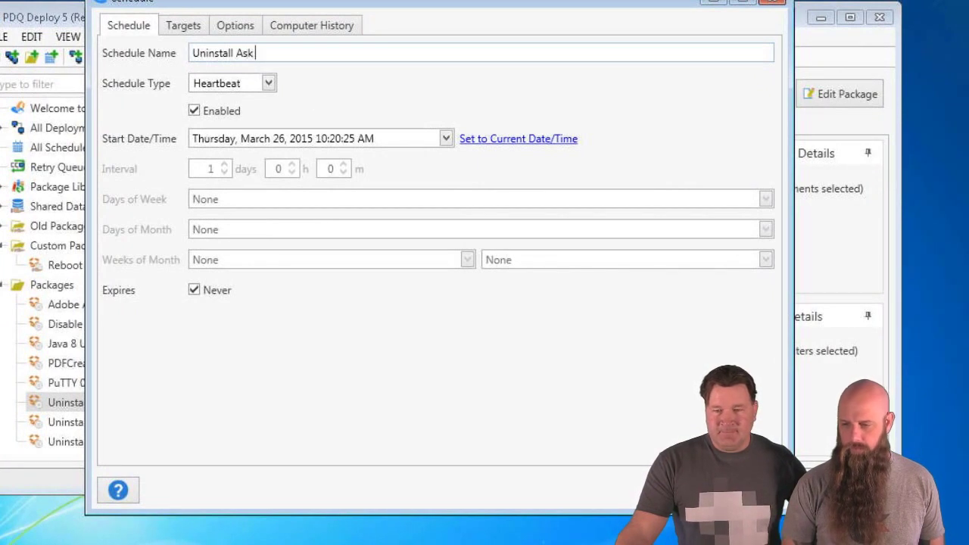
{"action": "type", "text": "Toolbar"}
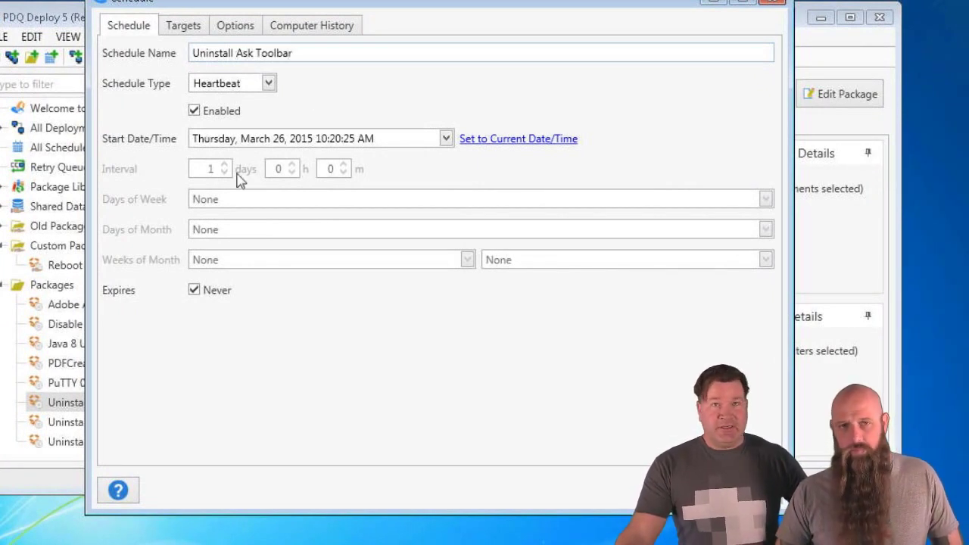
Set the schedule to expire on June 02, 2015 instead of never, and save it.
{"action": "left_click", "coordinate": [194, 291]}
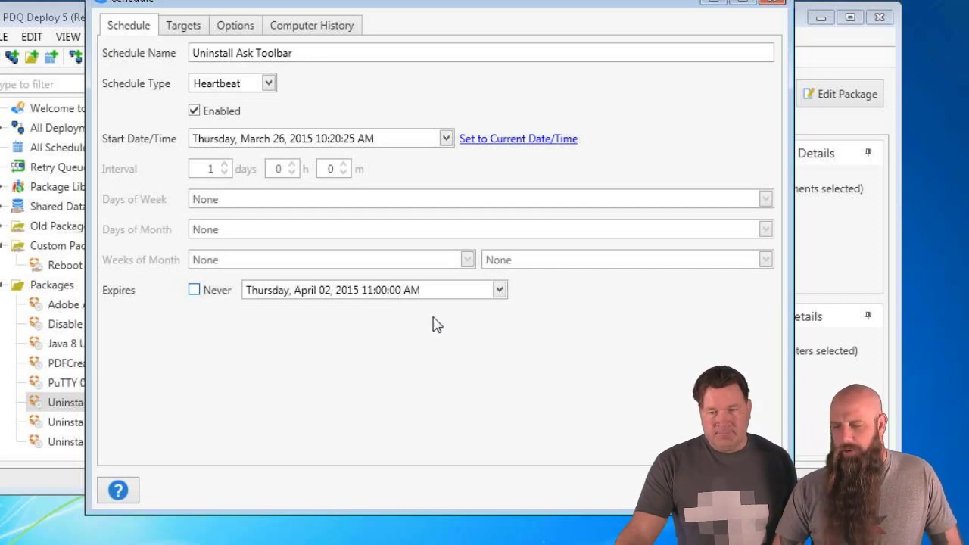
{"action": "left_click", "coordinate": [499, 292]}
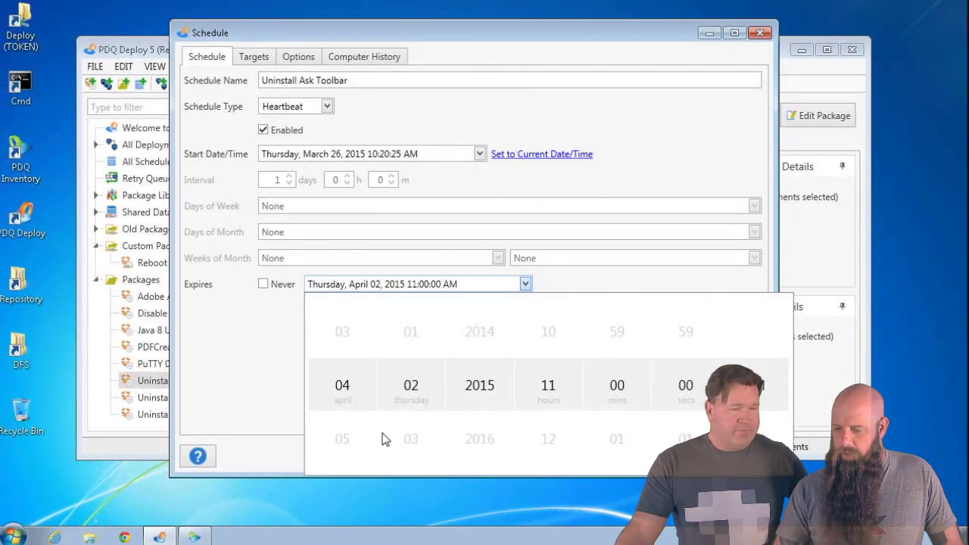
{"action": "scroll", "coordinate": [341, 387], "scroll_direction": "down", "scroll_amount": 2}
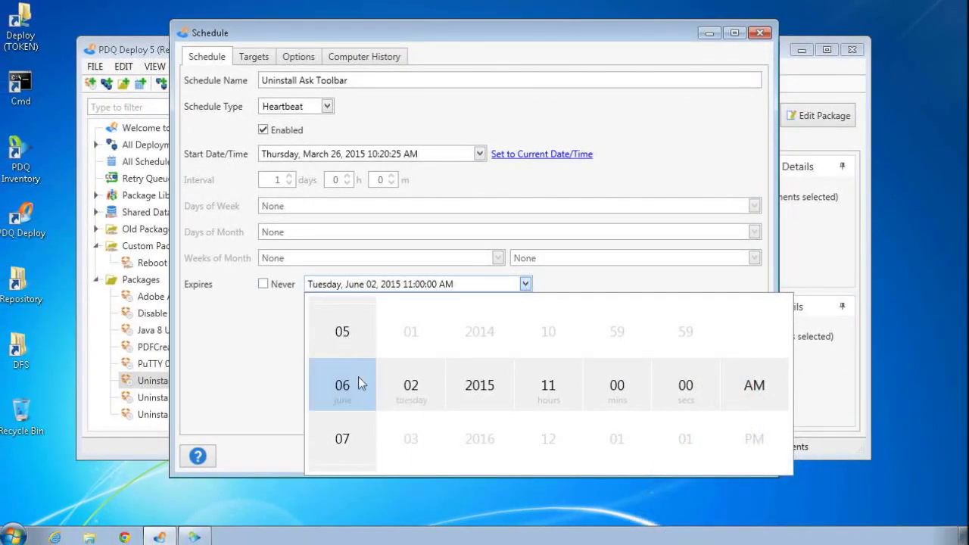
{"action": "left_click", "coordinate": [462, 130]}
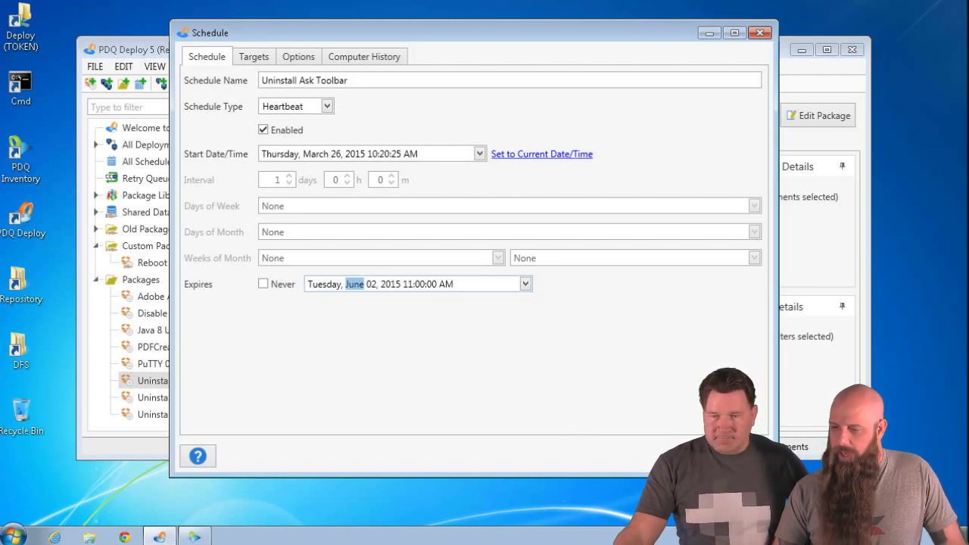
{"action": "key", "text": "Return"}
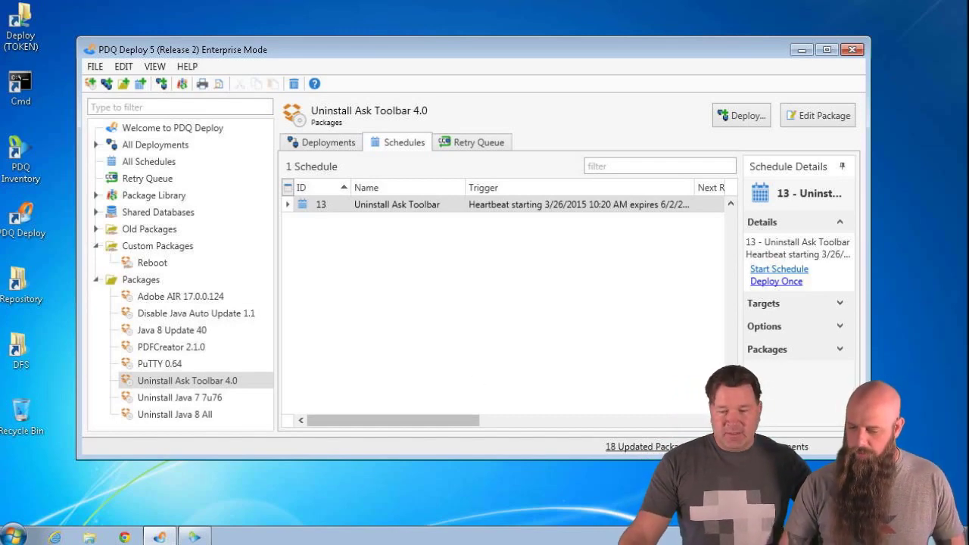
Switch to PDQ Inventory and open the Network section of its preferences.
{"action": "key", "text": "alt+Tab"}
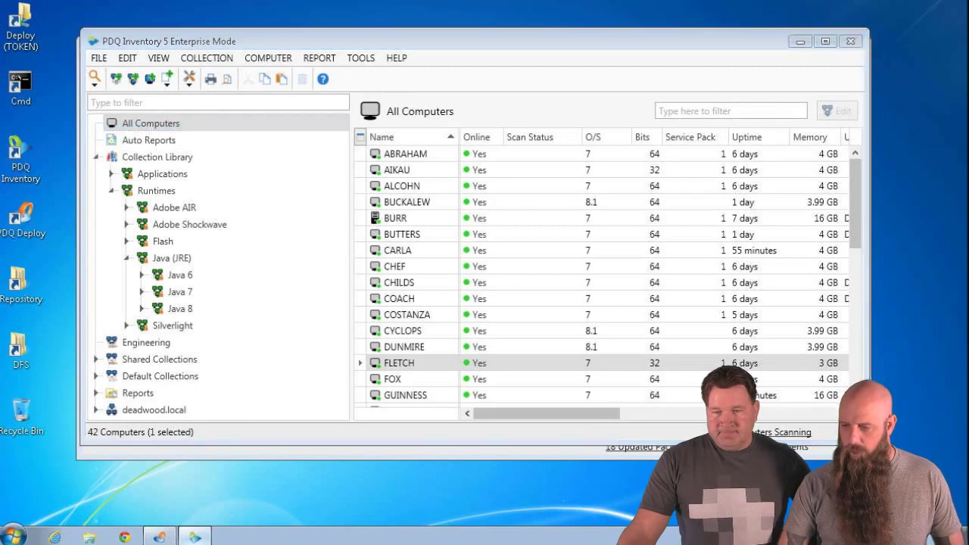
{"action": "left_click", "coordinate": [193, 537]}
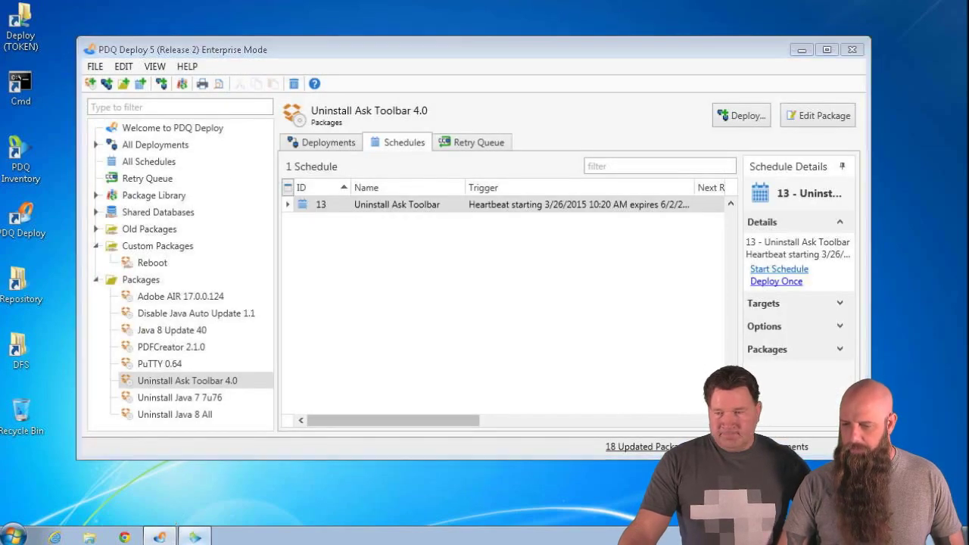
{"action": "left_click", "coordinate": [195, 536]}
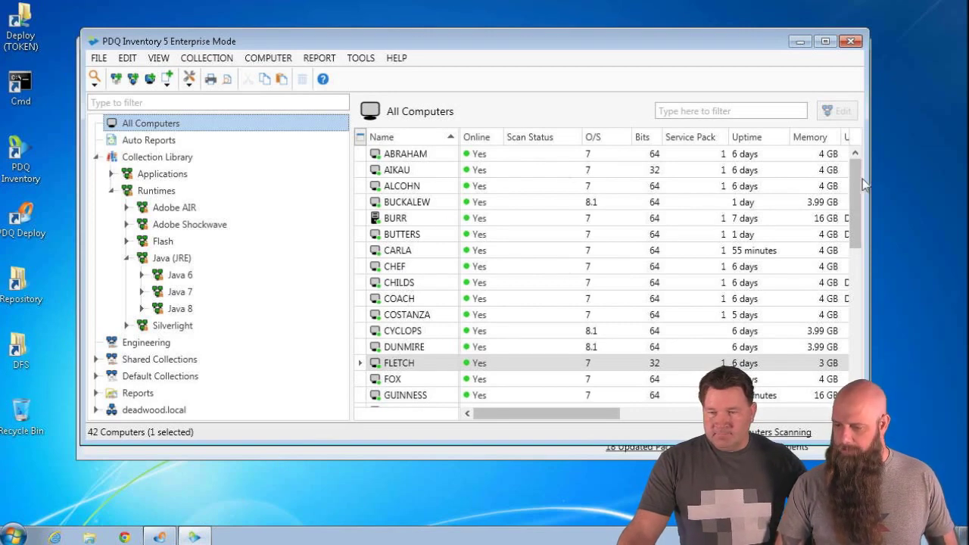
{"action": "mouse_move", "coordinate": [861, 180]}
{"action": "left_mouse_down"}
{"action": "mouse_move", "coordinate": [864, 270]}
{"action": "mouse_move", "coordinate": [853, 183]}
{"action": "left_mouse_up"}
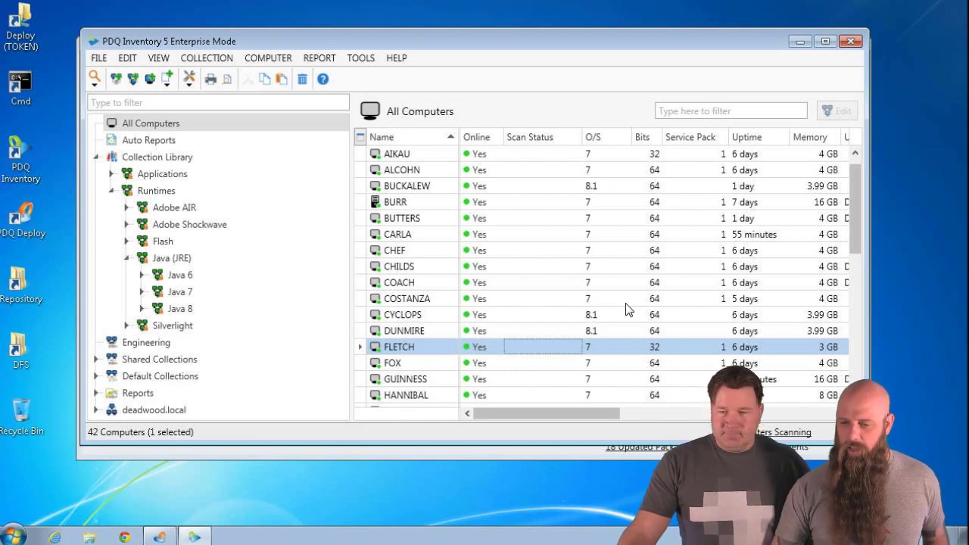
{"action": "left_click", "coordinate": [99, 61]}
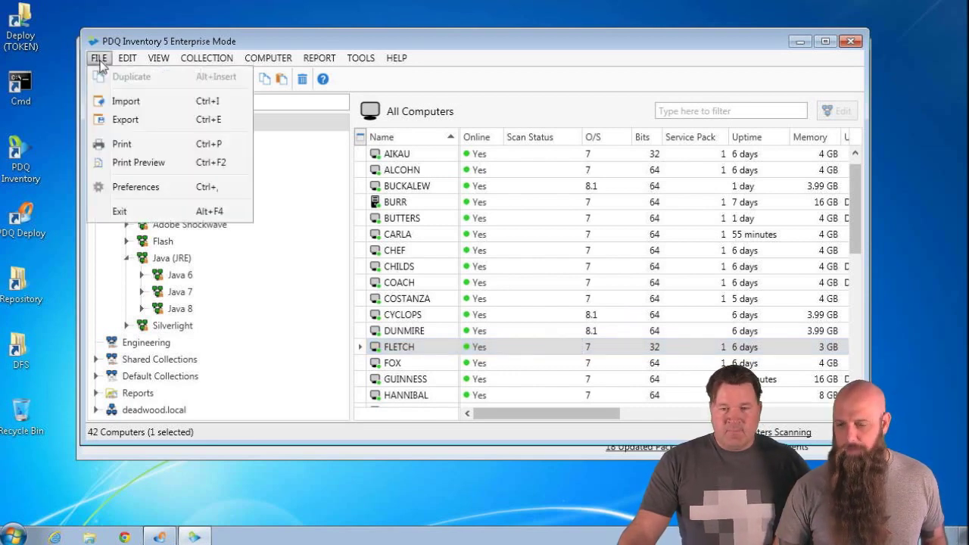
{"action": "left_click", "coordinate": [134, 187]}
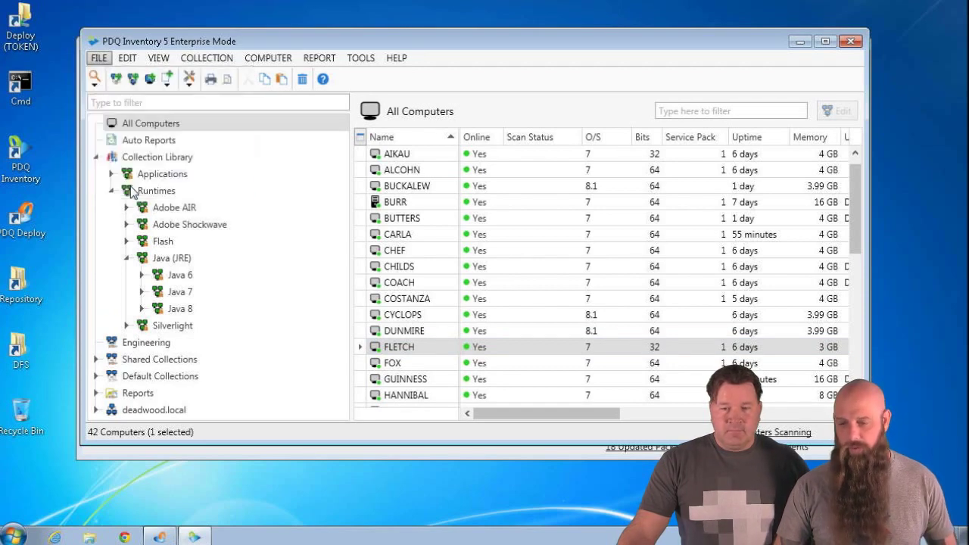
{"action": "left_click", "coordinate": [209, 260]}
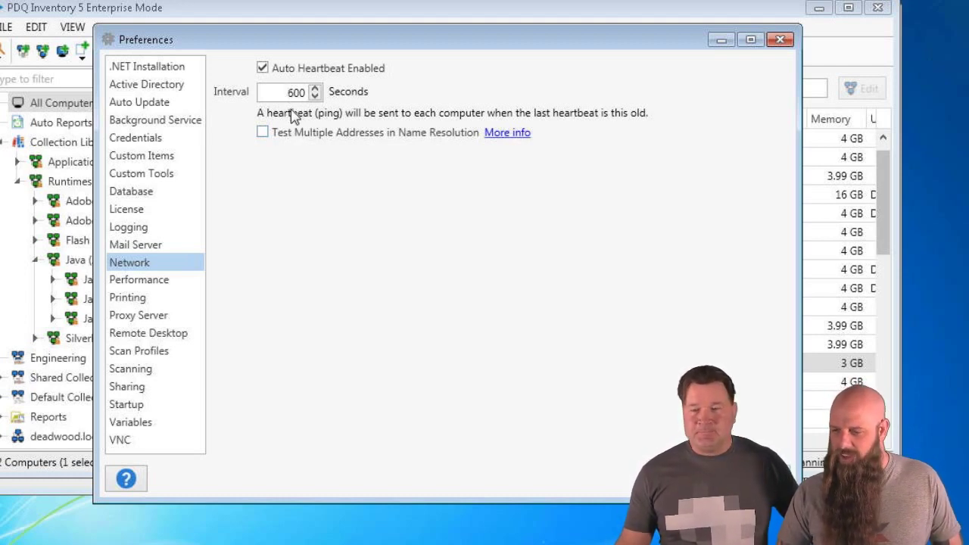
Set the Auto Heartbeat interval to 120 seconds and close the preferences.
{"action": "left_click", "coordinate": [291, 92]}
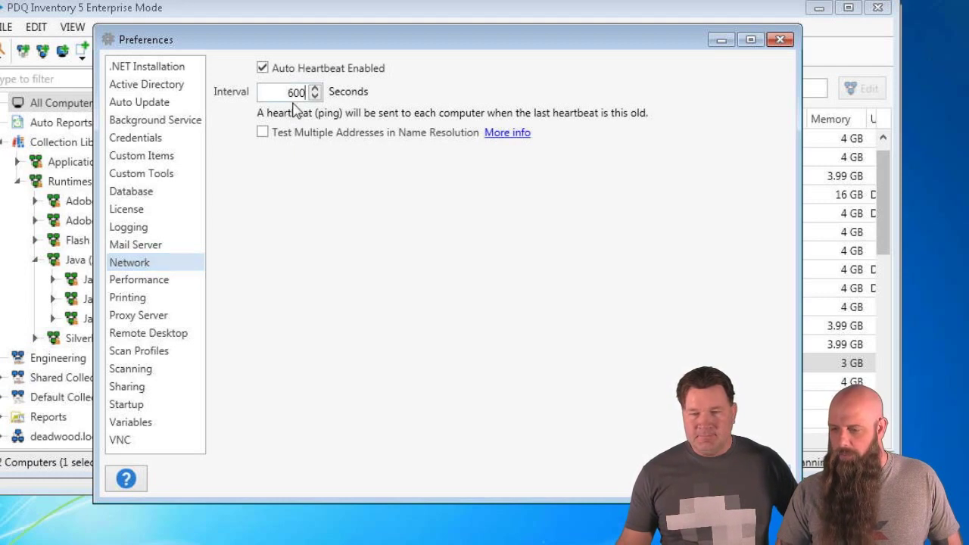
{"action": "double_click", "coordinate": [290, 92]}
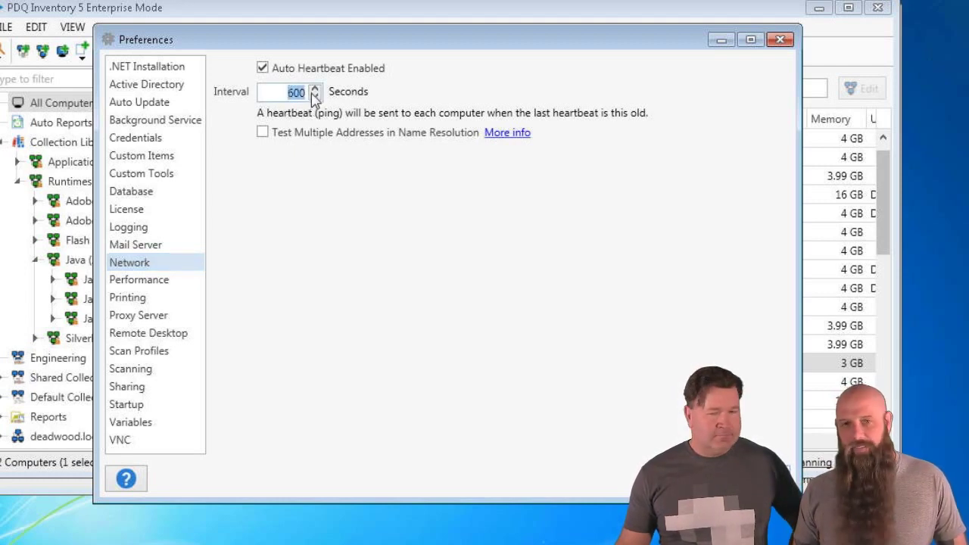
{"action": "type", "text": "15"}
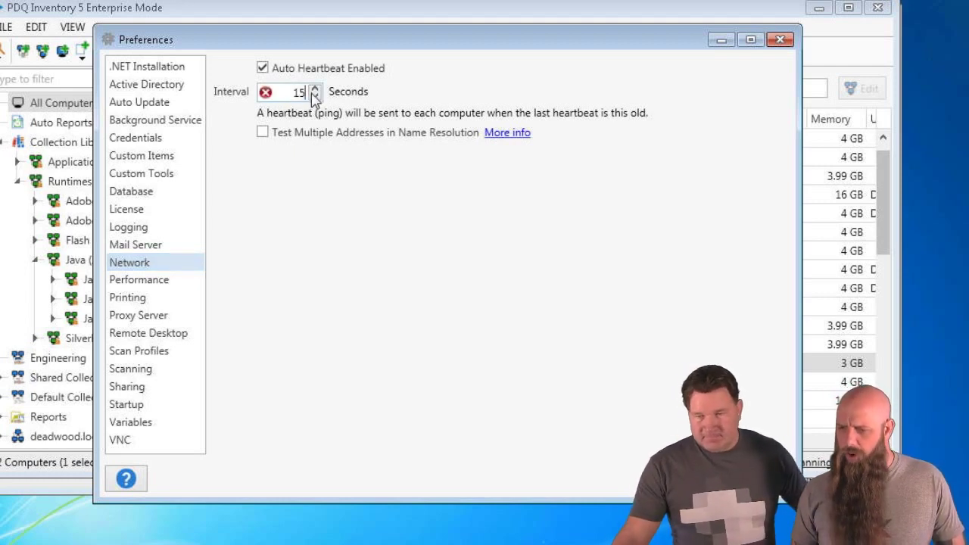
{"action": "type", "text": "0"}
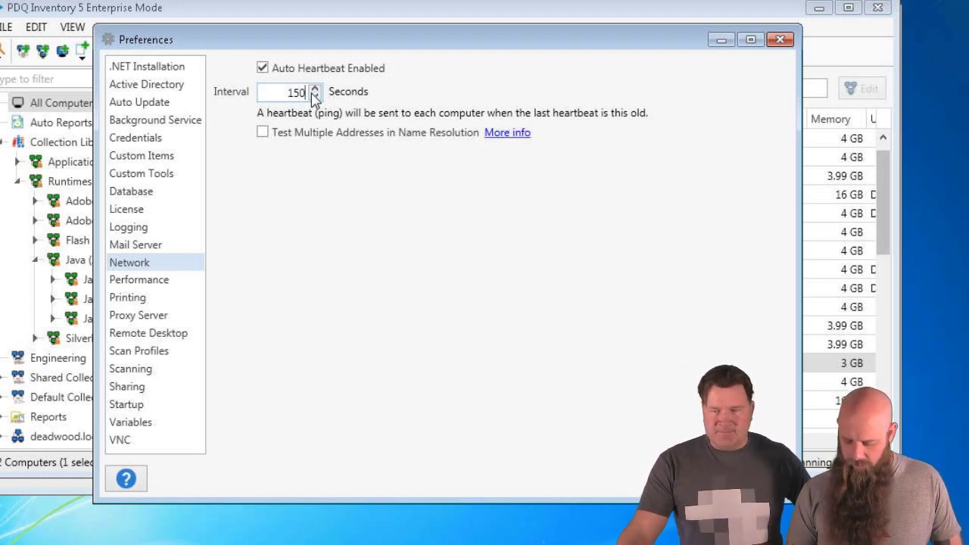
{"action": "key", "text": "BackSpace"}
{"action": "key", "text": "BackSpace"}
{"action": "type", "text": "20"}
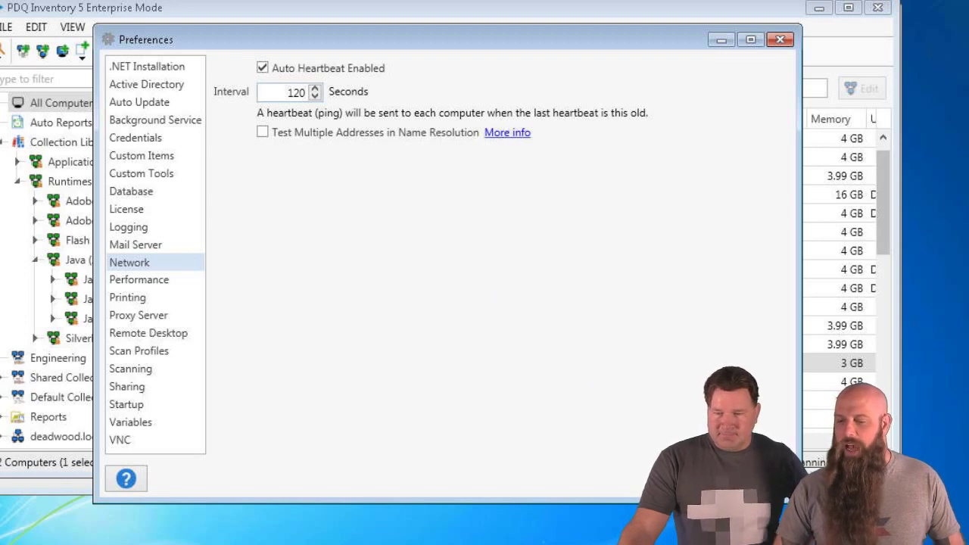
{"action": "key", "text": "Escape"}
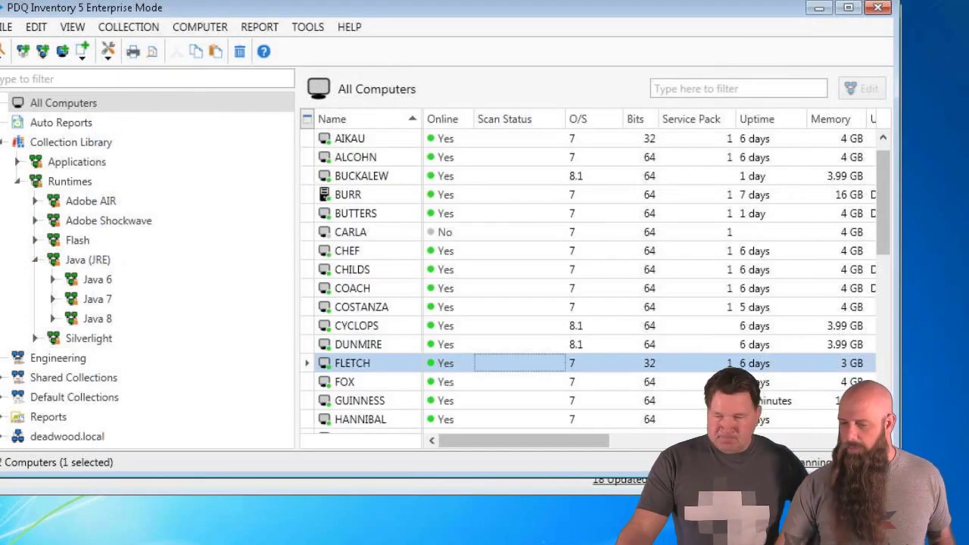
Examine the general, operating system and Active Directory details of computer CARLA, and close its window.
{"action": "left_click", "coordinate": [353, 234]}
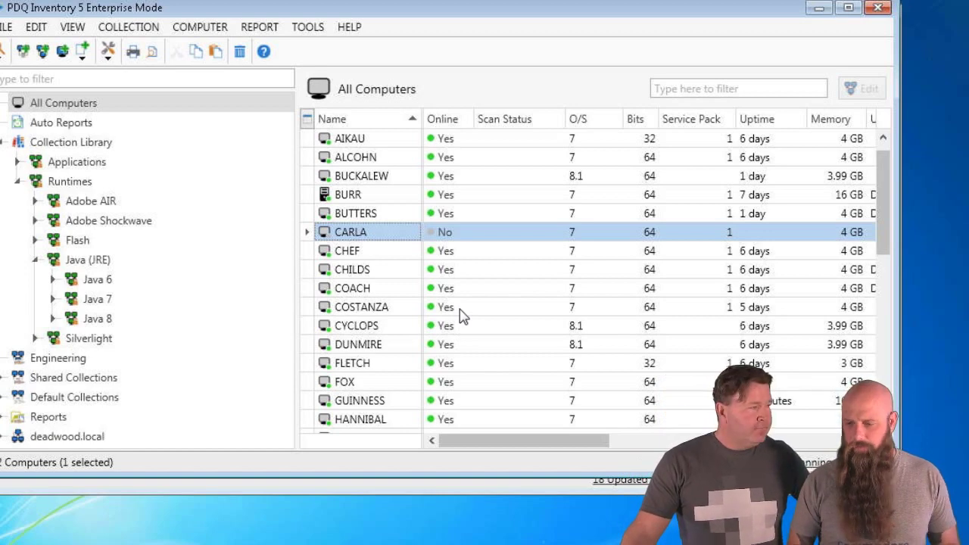
{"action": "double_click", "coordinate": [369, 231]}
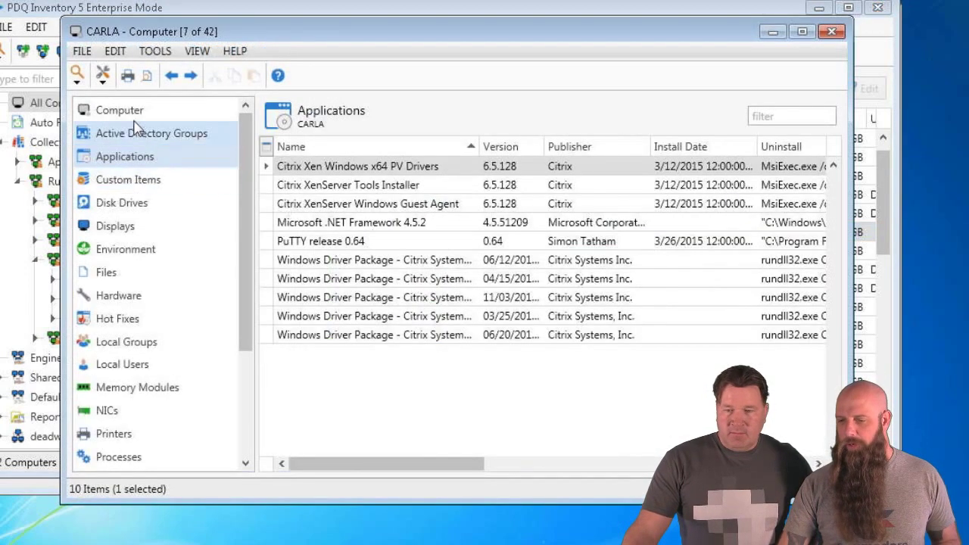
{"action": "left_click", "coordinate": [131, 112]}
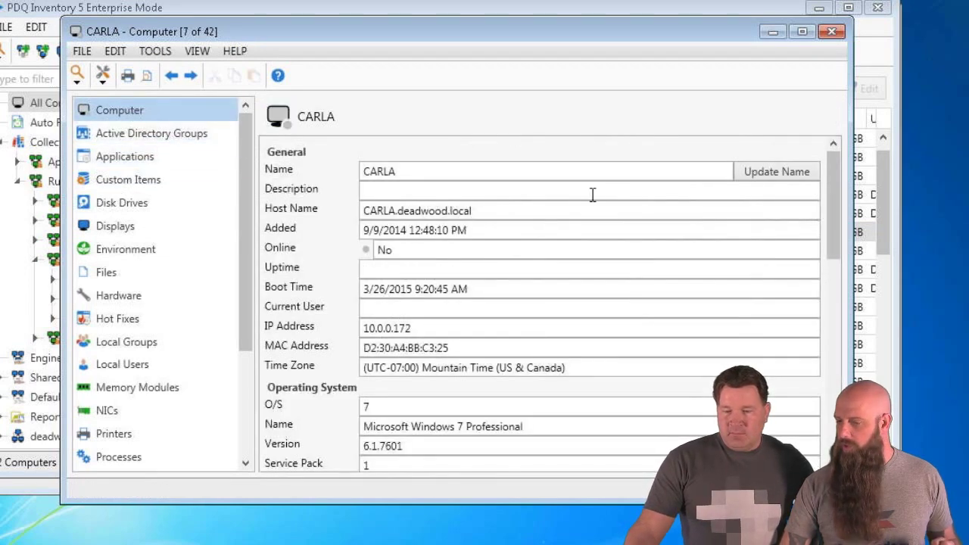
{"action": "left_click_drag", "start_coordinate": [832, 206], "coordinate": [836, 303]}
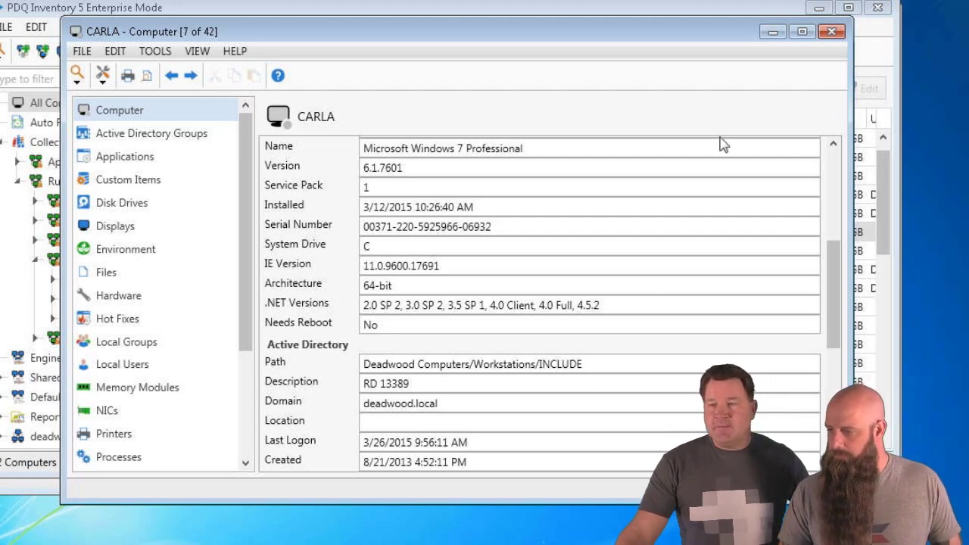
{"action": "left_click", "coordinate": [832, 31]}
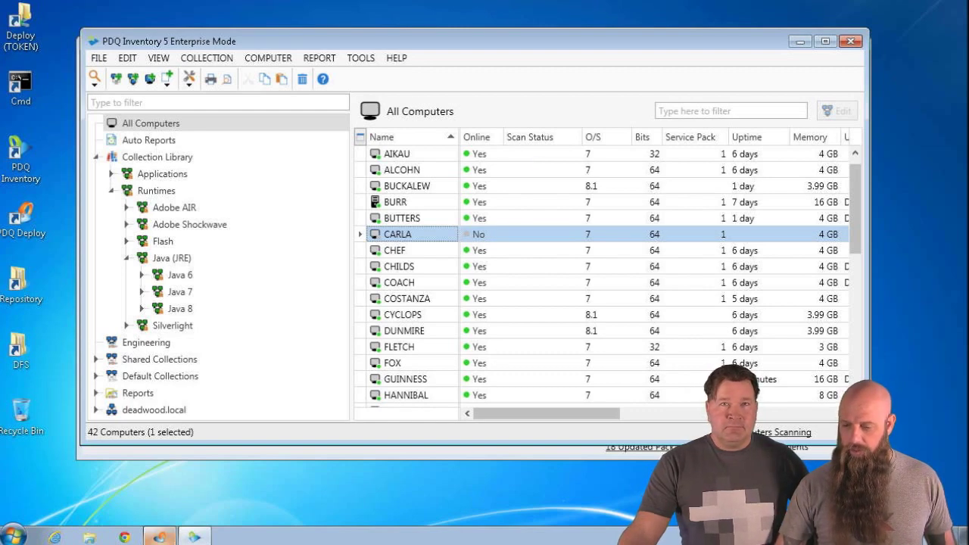
Switch to PDQ Deploy, filter the Package Library for "firefo", import Mozilla Firefox version 36.0.3 and show the imported package.
{"action": "left_click", "coordinate": [159, 536]}
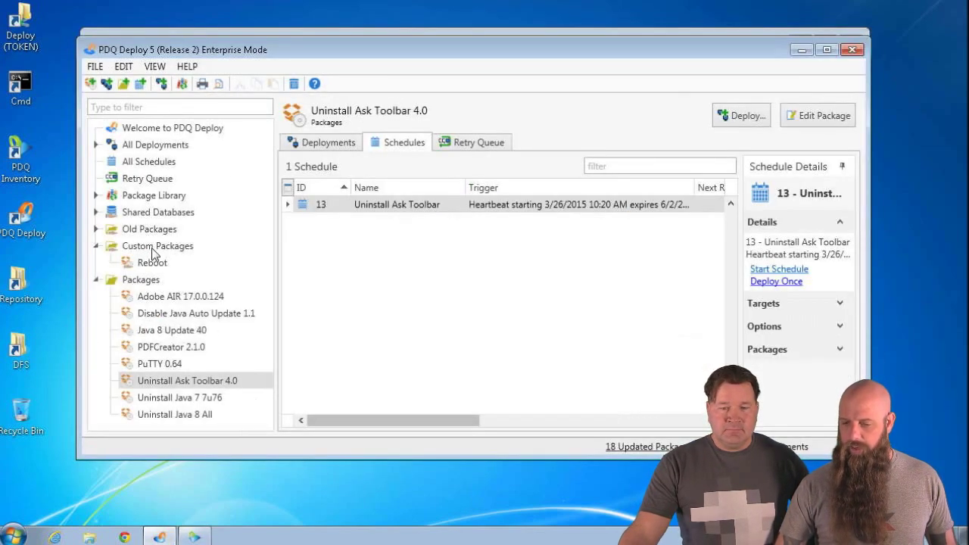
{"action": "left_click", "coordinate": [165, 194]}
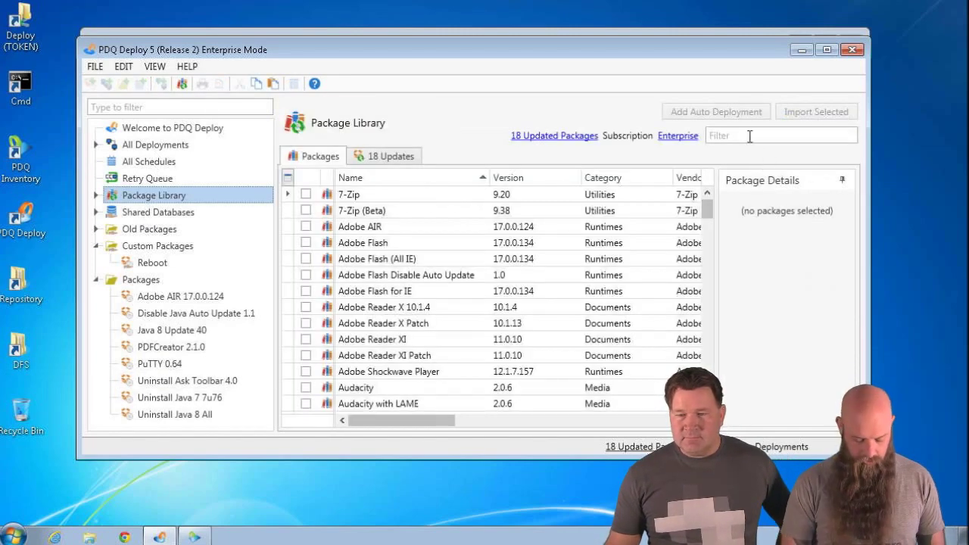
{"action": "left_click", "coordinate": [749, 137]}
{"action": "type", "text": "firefo"}
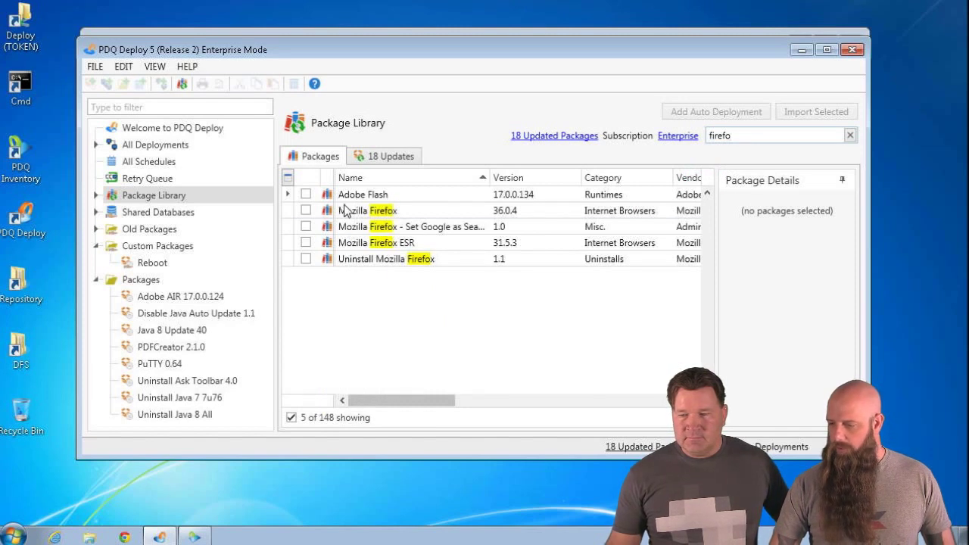
{"action": "left_click", "coordinate": [345, 211]}
{"action": "left_click_drag", "start_coordinate": [850, 279], "coordinate": [850, 326]}
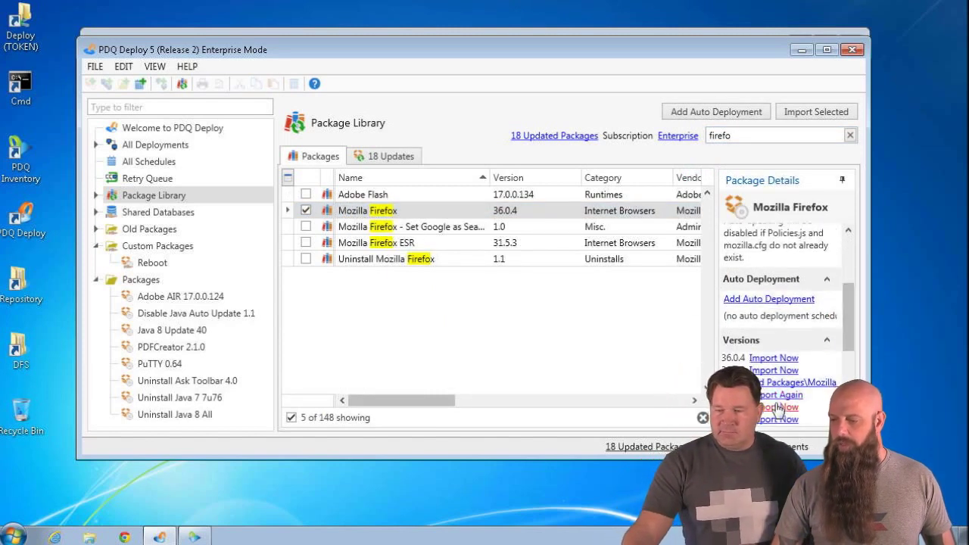
{"action": "left_click", "coordinate": [773, 371]}
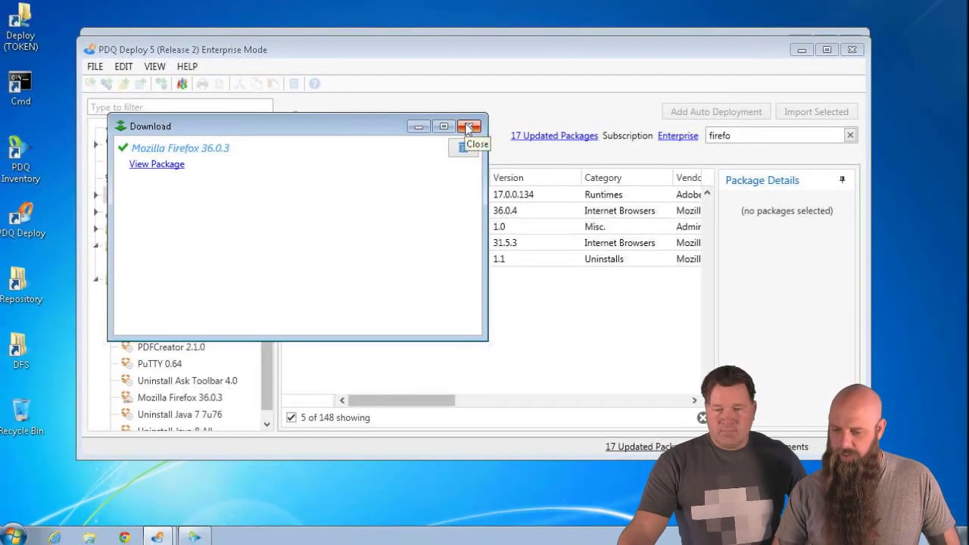
{"action": "left_click", "coordinate": [481, 113]}
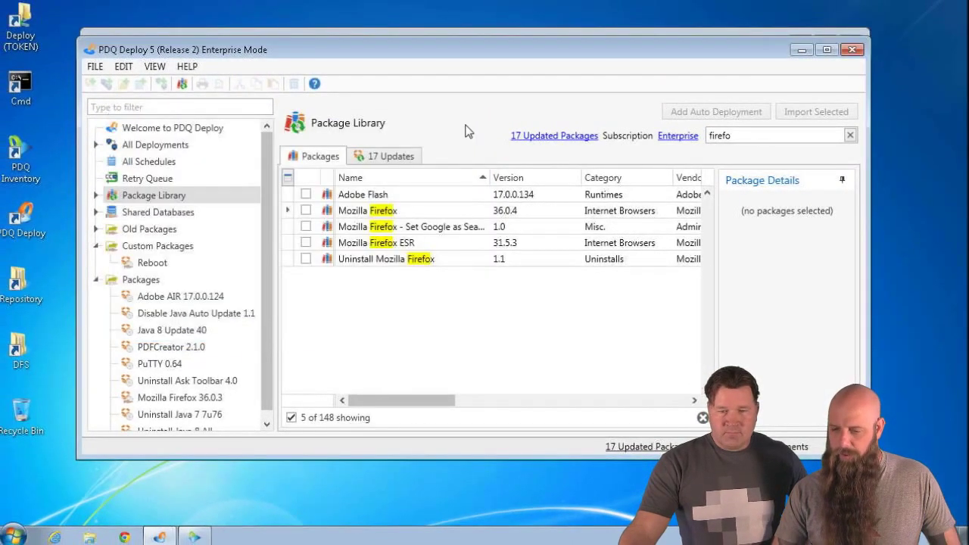
{"action": "left_click", "coordinate": [217, 401]}
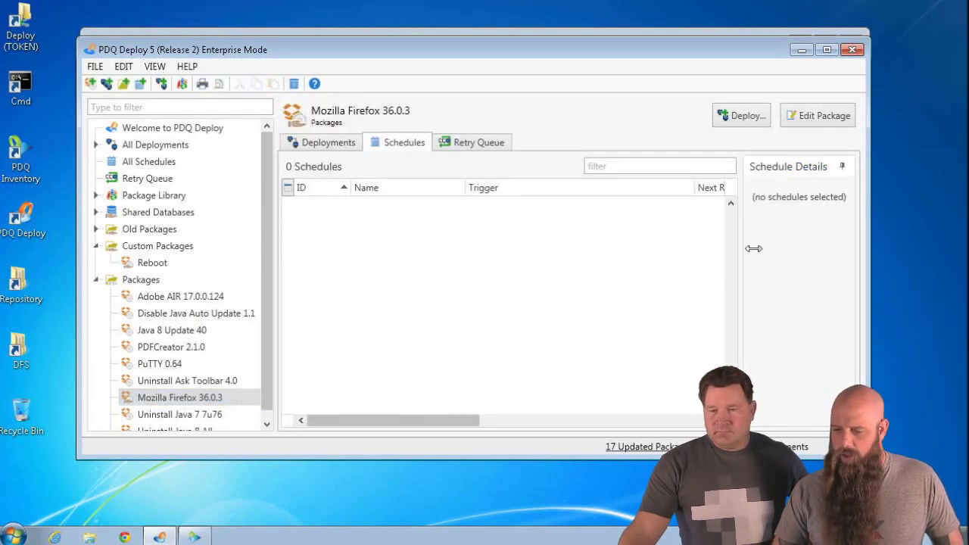
Import Mozilla Firefox 36.0.4 from the Package Library and close the download window.
{"action": "left_click", "coordinate": [163, 196]}
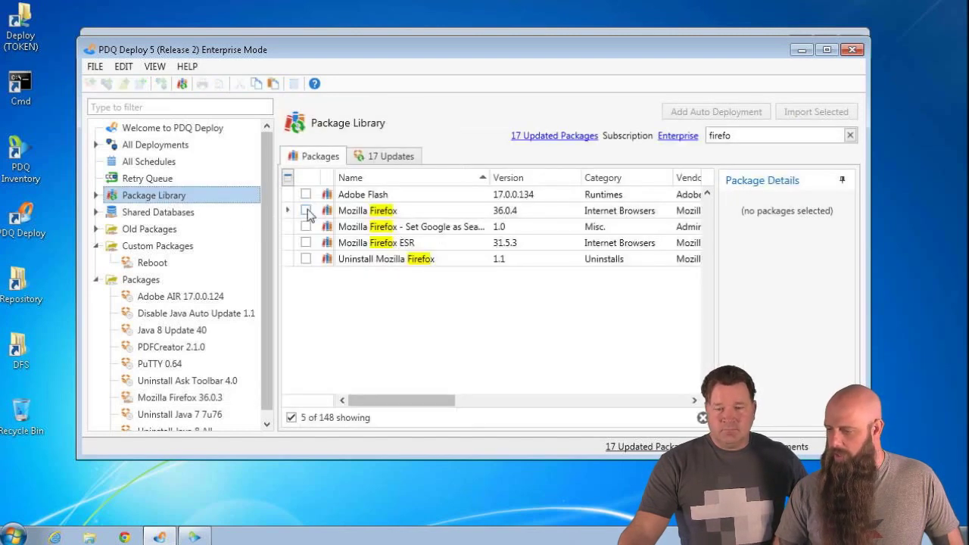
{"action": "left_click", "coordinate": [409, 210]}
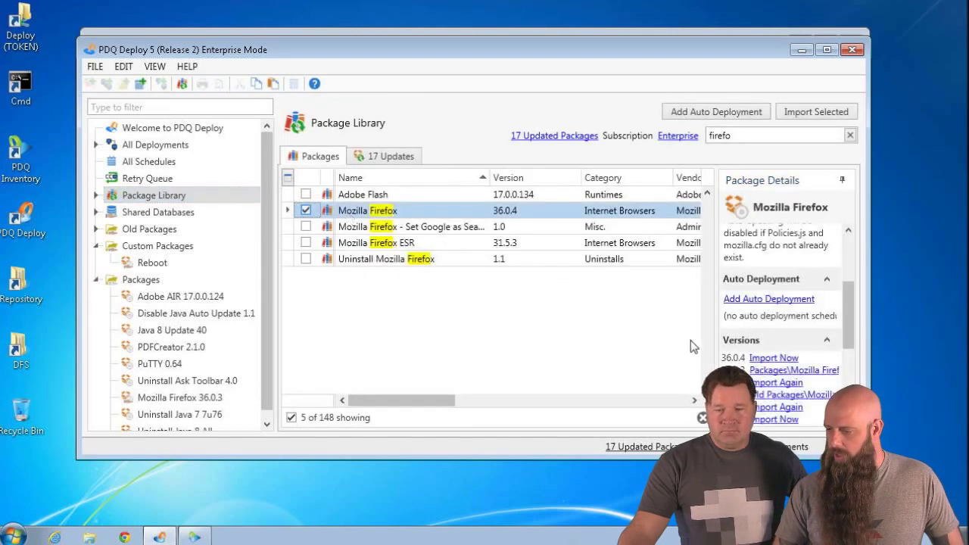
{"action": "left_click", "coordinate": [826, 119]}
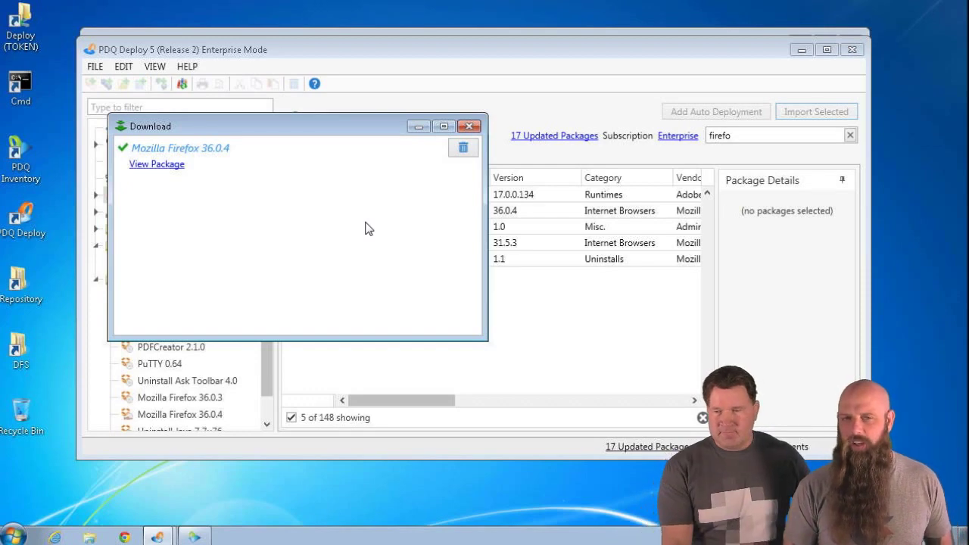
{"action": "left_click", "coordinate": [469, 126]}
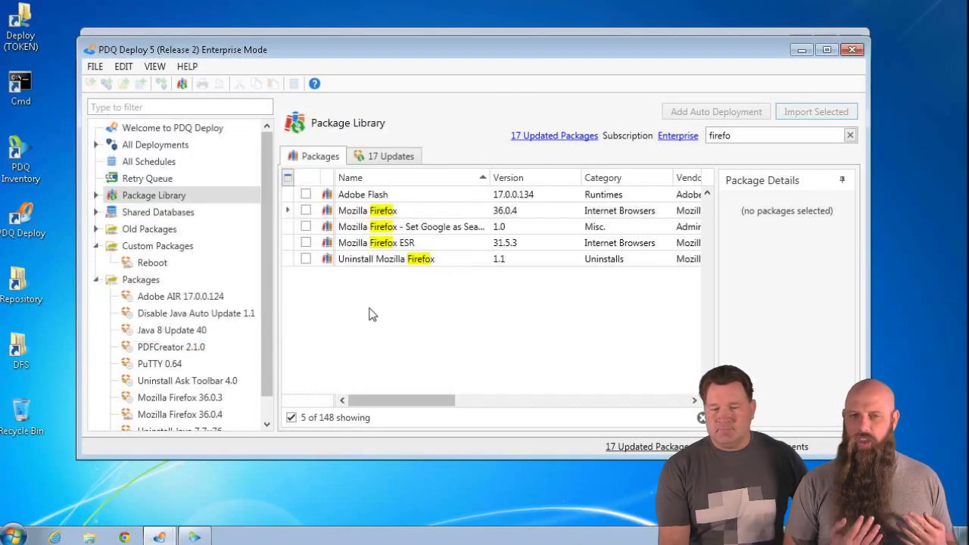
Check CARLA's online status in PDQ Inventory, and return to PDQ Deploy to review the Uninstall Ask Toolbar schedule's packages and computer history.
{"action": "key", "text": "alt+Tab"}
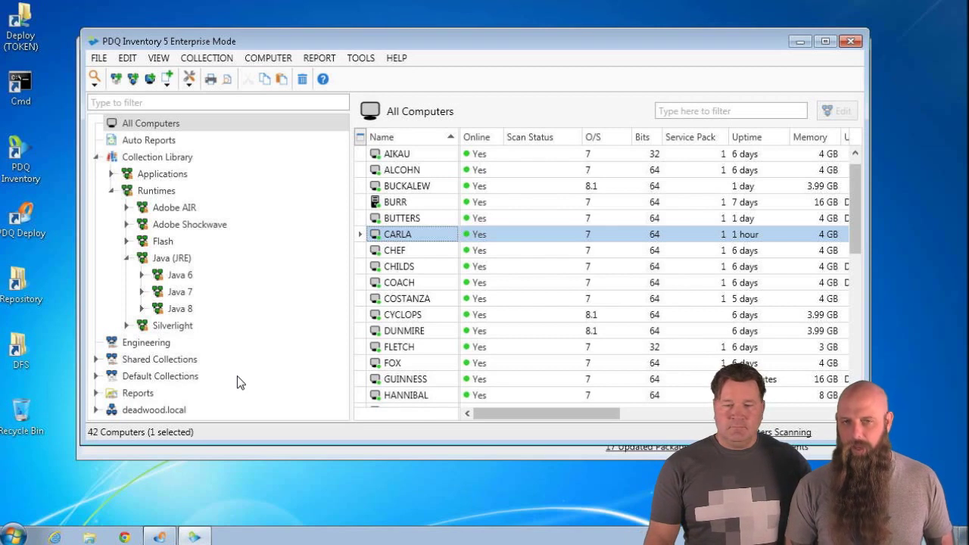
{"action": "key", "text": "ctrl+shift+s"}
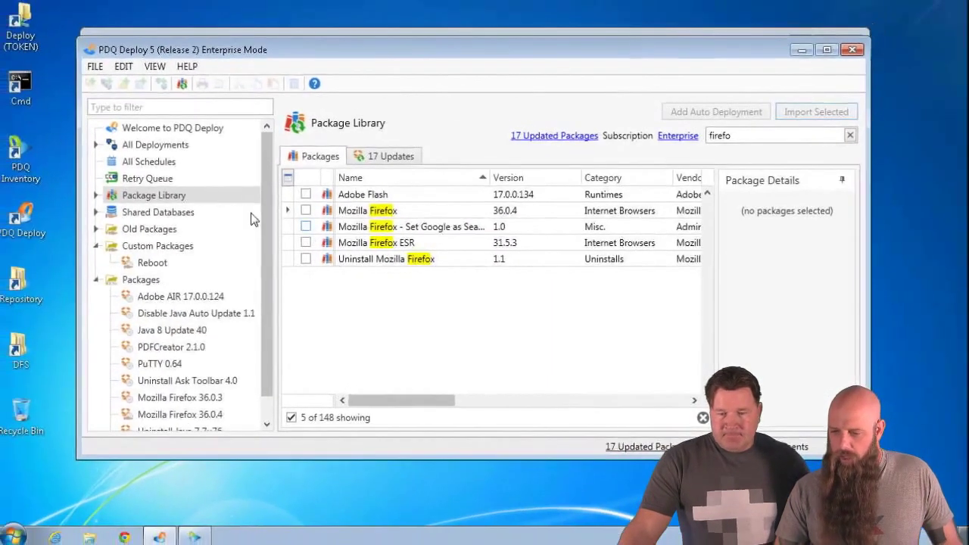
{"action": "left_click", "coordinate": [161, 162]}
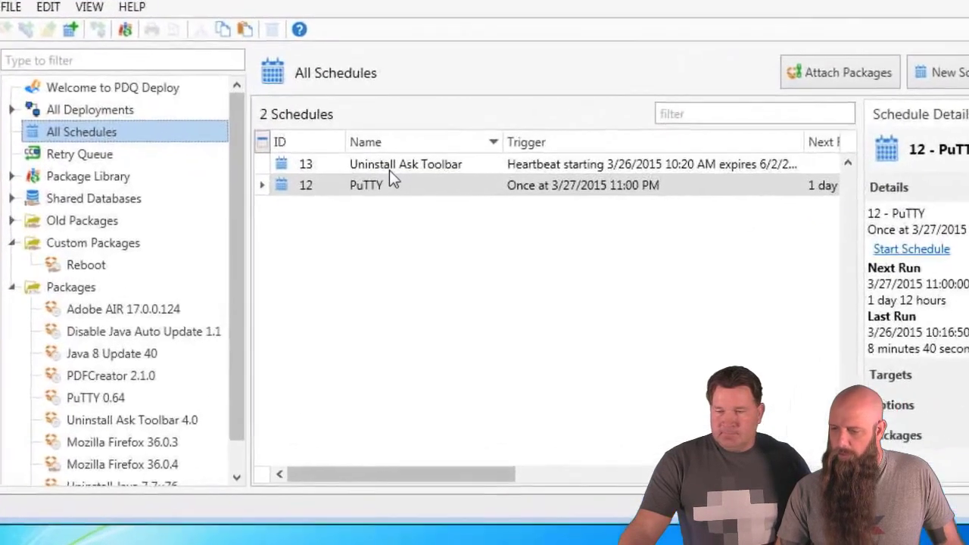
{"action": "left_click", "coordinate": [382, 187]}
{"action": "double_click", "coordinate": [391, 161]}
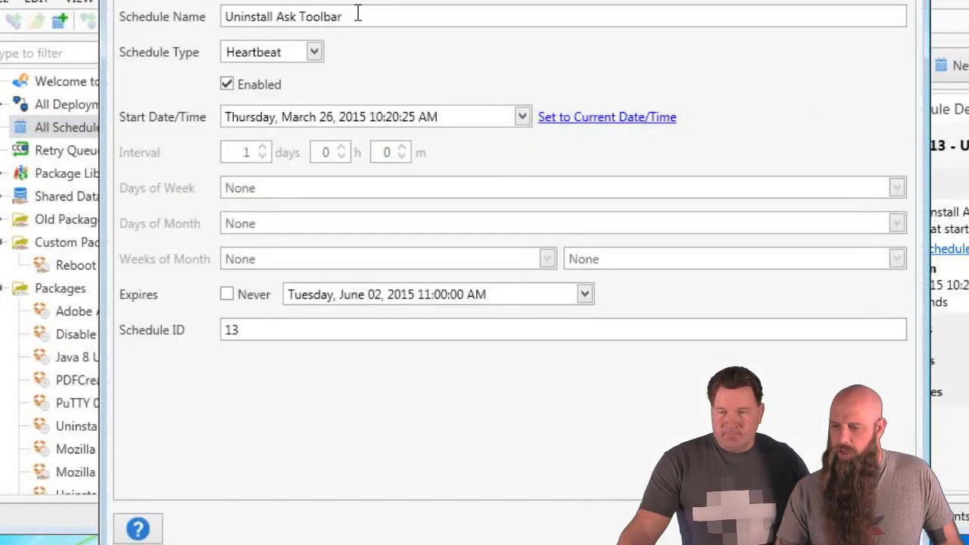
{"action": "left_click", "coordinate": [314, 10]}
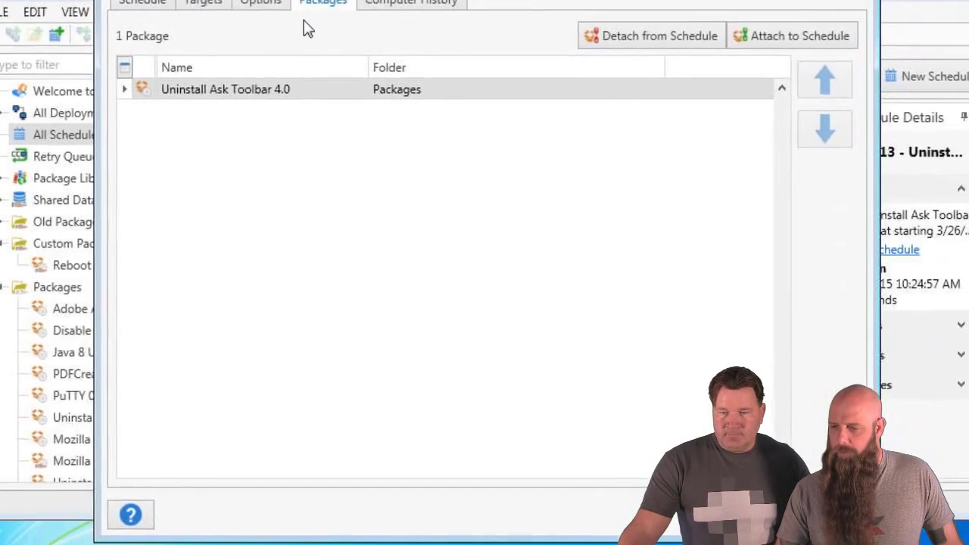
{"action": "left_click", "coordinate": [372, 29]}
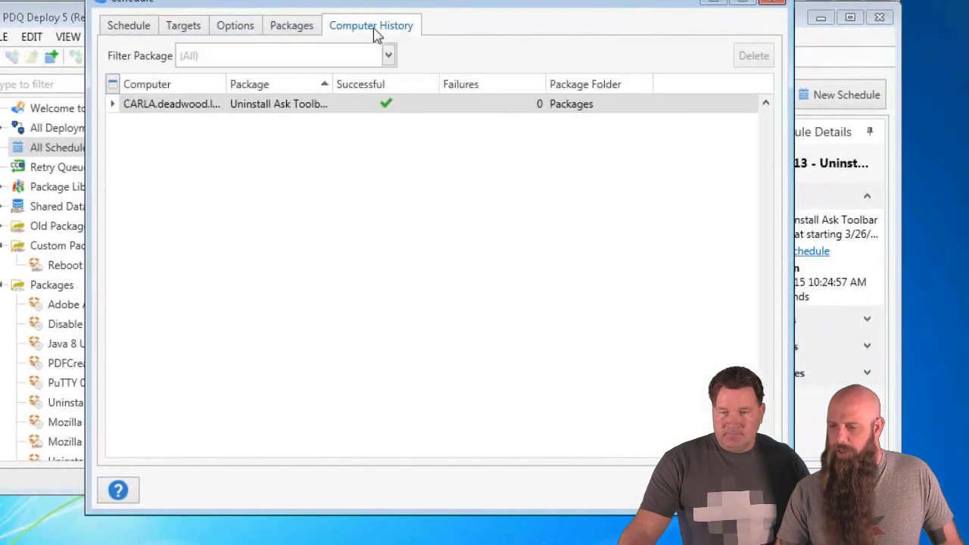
Close the schedule window, start the Uninstall Ask Toolbar schedule with all attached packages and show its new deployment among all deployments.
{"action": "left_click", "coordinate": [357, 106]}
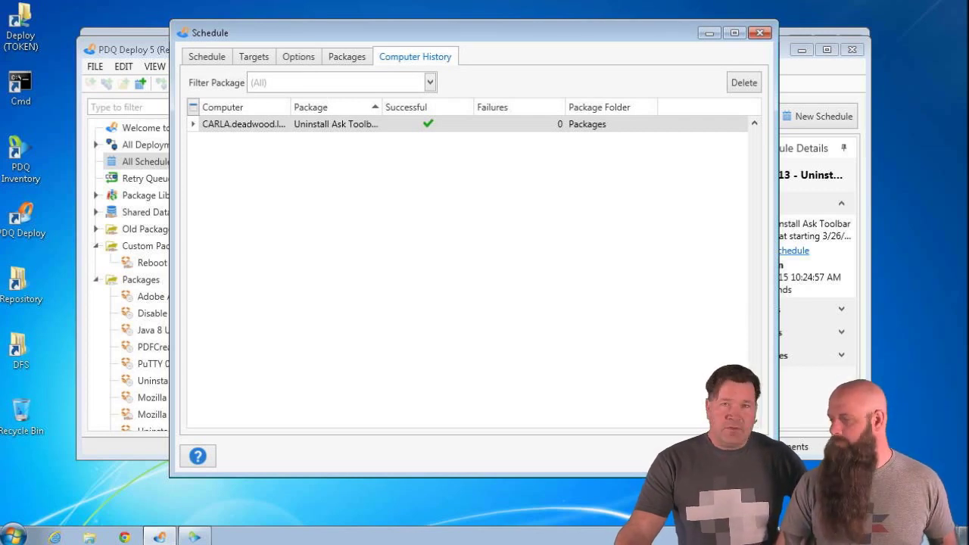
{"action": "key", "text": "Escape"}
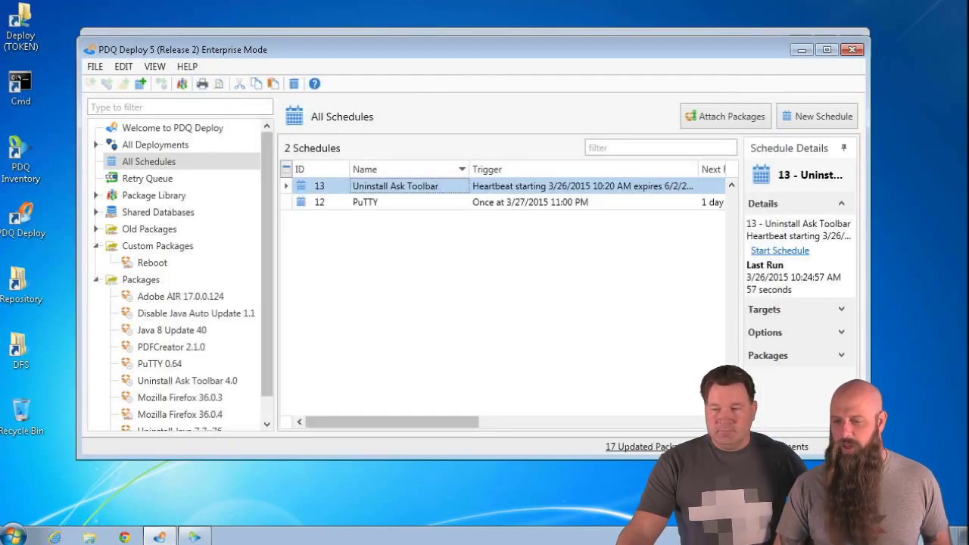
{"action": "right_click", "coordinate": [409, 188]}
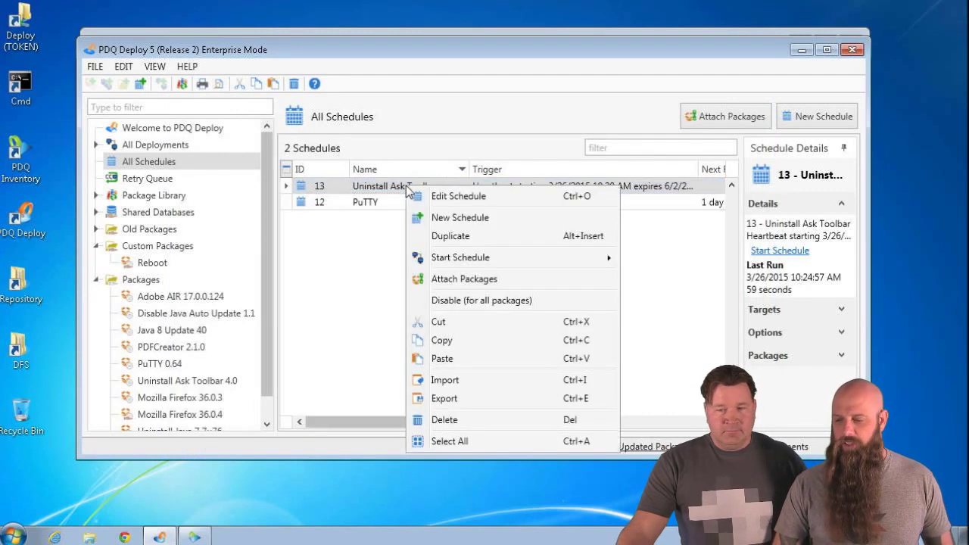
{"action": "mouse_move", "coordinate": [472, 263]}
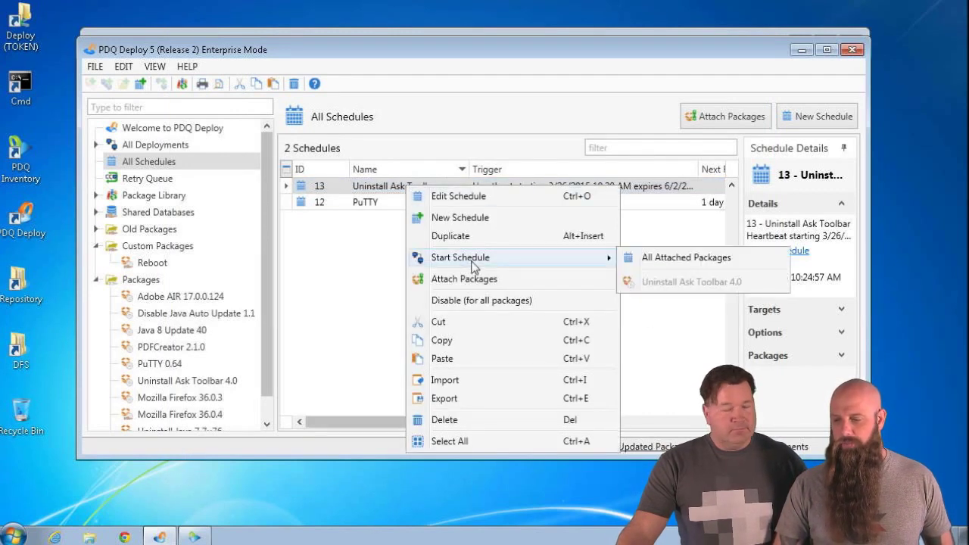
{"action": "left_click", "coordinate": [647, 259]}
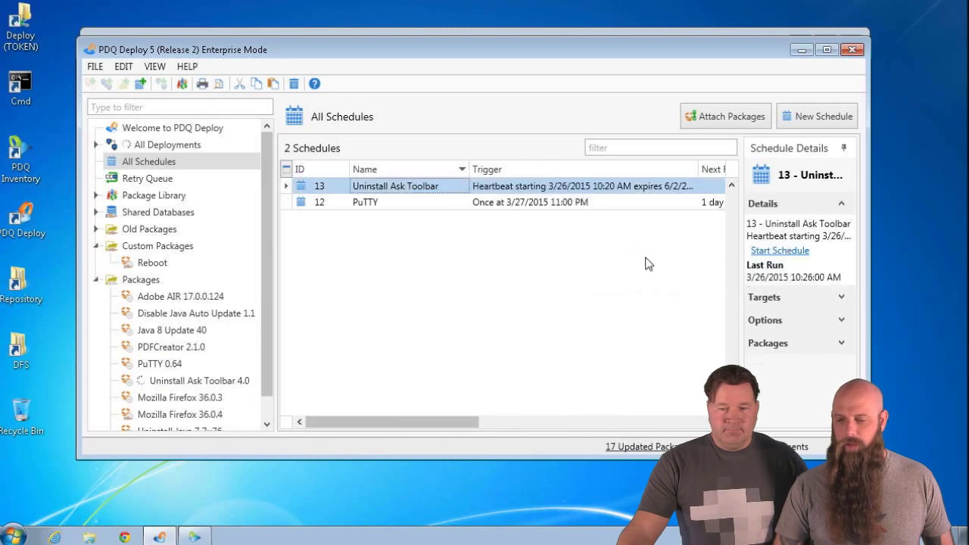
{"action": "left_click", "coordinate": [186, 146]}
{"action": "left_click", "coordinate": [340, 188]}
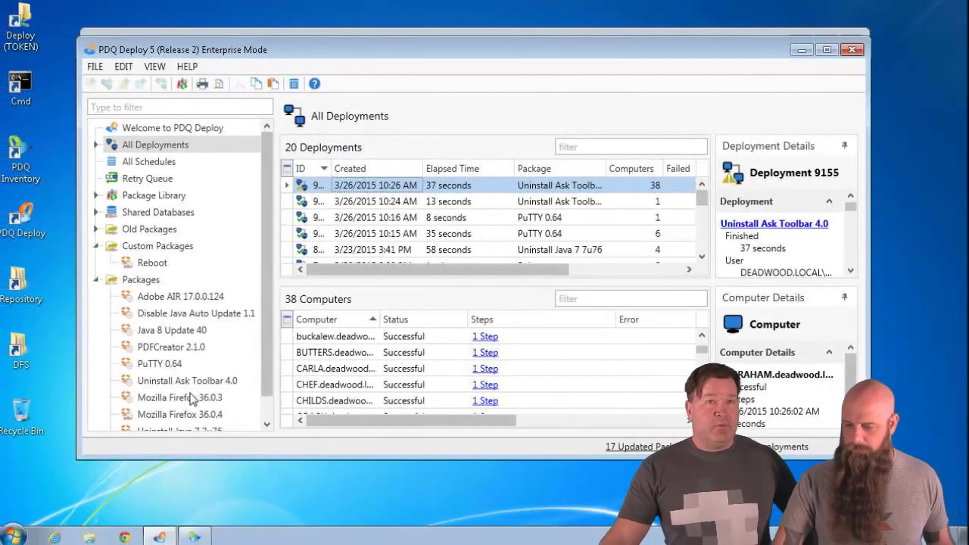
Move the Mozilla Firefox 36.0.3 package into the Old Packages folder and collapse that folder.
{"action": "left_click_drag", "start_coordinate": [190, 398], "coordinate": [135, 235]}
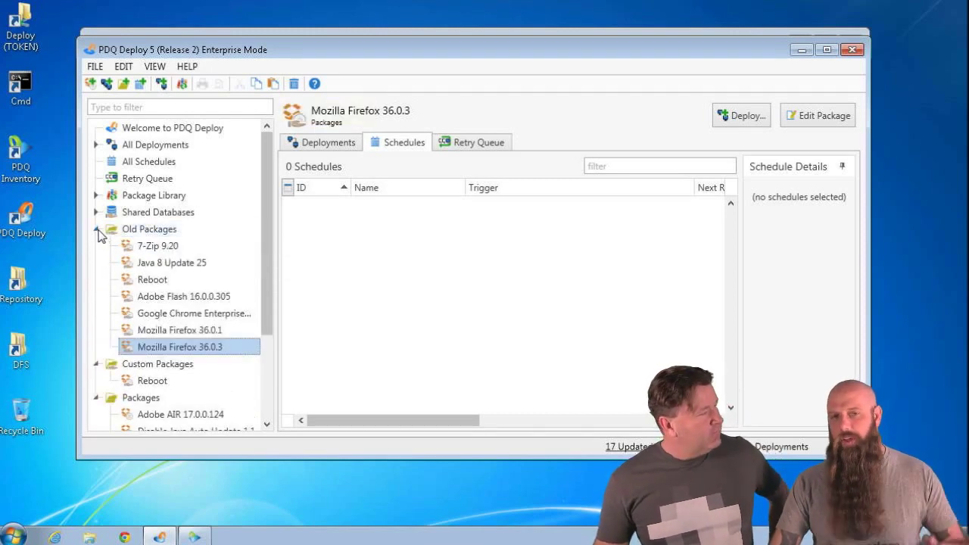
{"action": "left_click", "coordinate": [97, 230]}
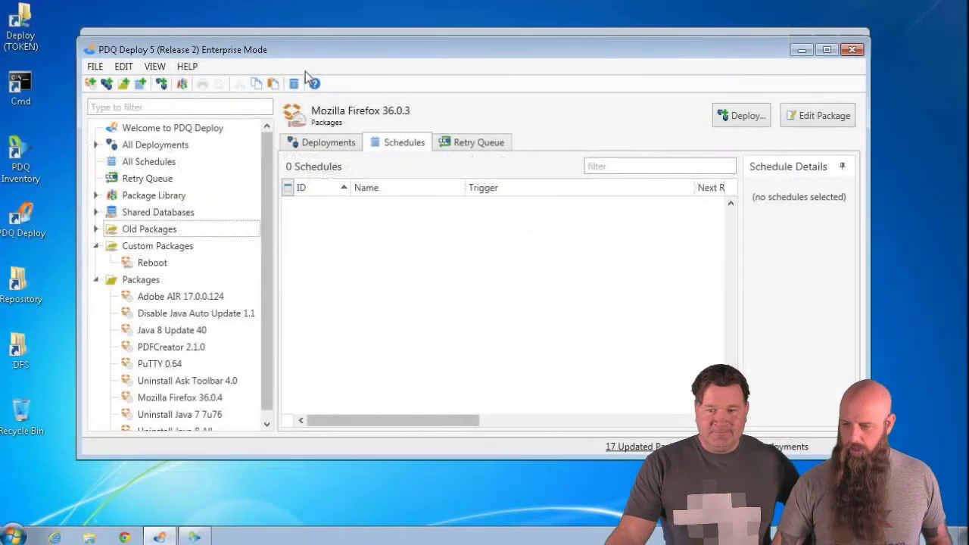
Review the deployment and performance preferences of PDQ Deploy, and close the preferences.
{"action": "left_click", "coordinate": [305, 76]}
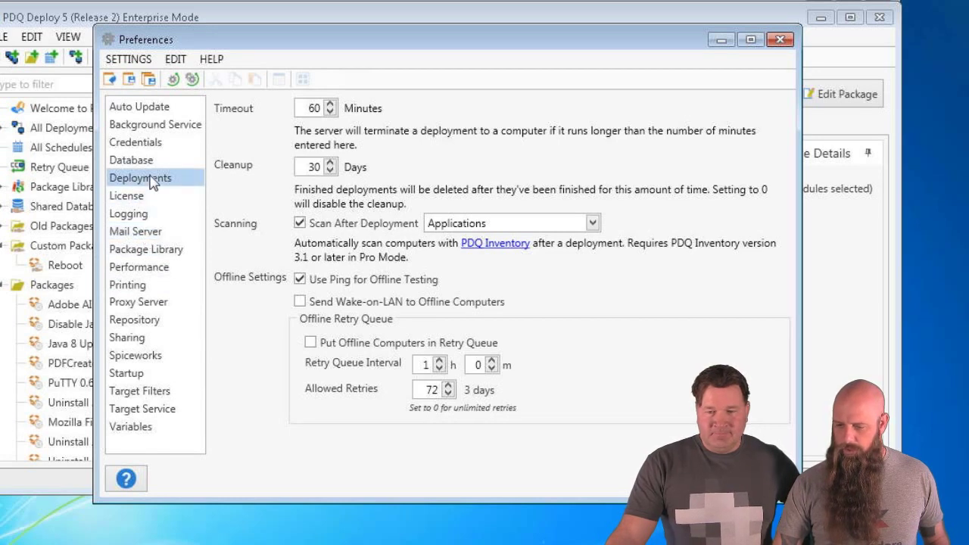
{"action": "left_click", "coordinate": [147, 271]}
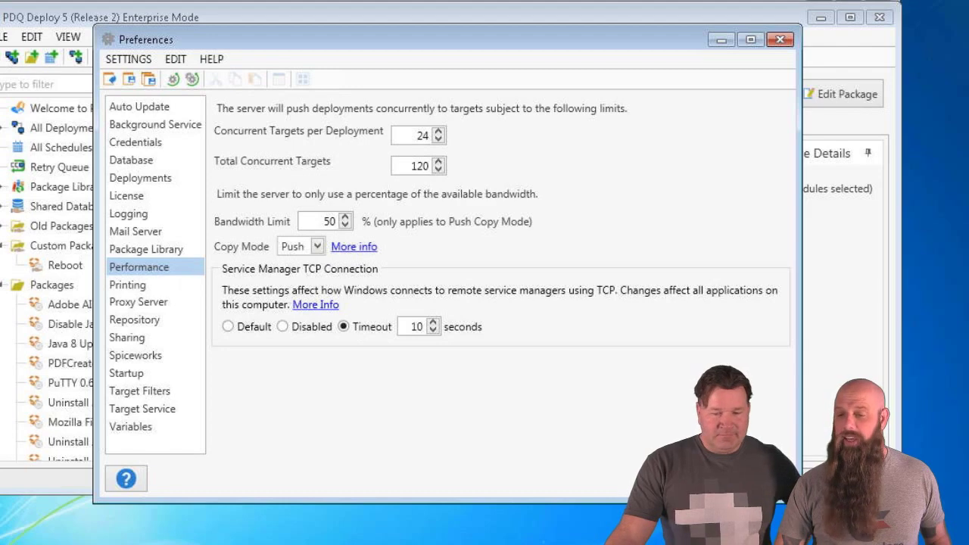
{"action": "key", "text": "Escape"}
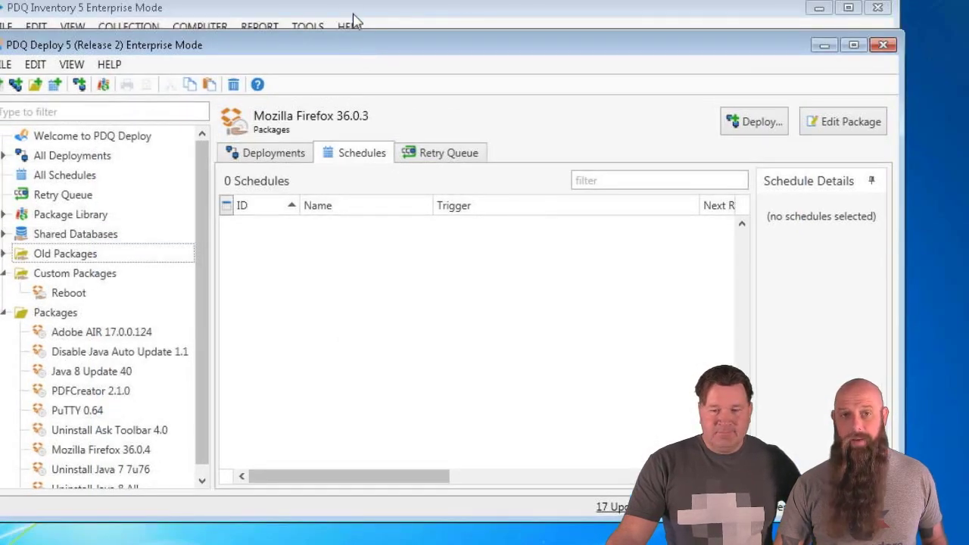
Switch to PDQ Inventory, enable Test Multiple Addresses in Name Resolution in the network preferences and close them.
{"action": "left_click", "coordinate": [352, 21]}
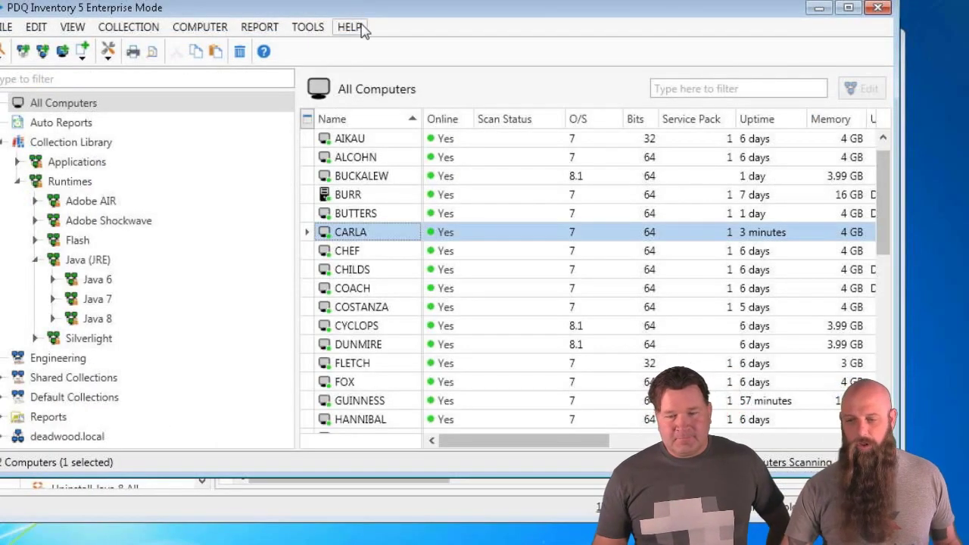
{"action": "key", "text": "ctrl+comma"}
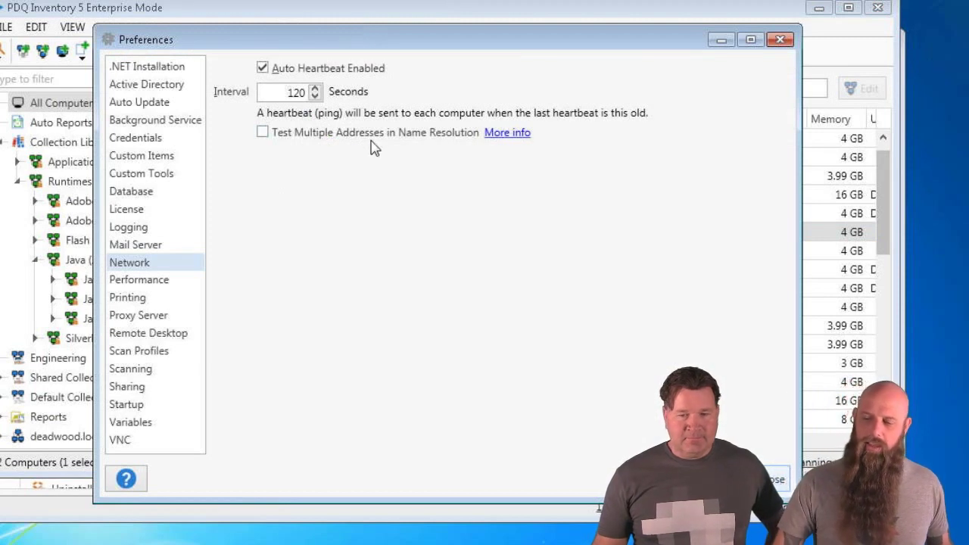
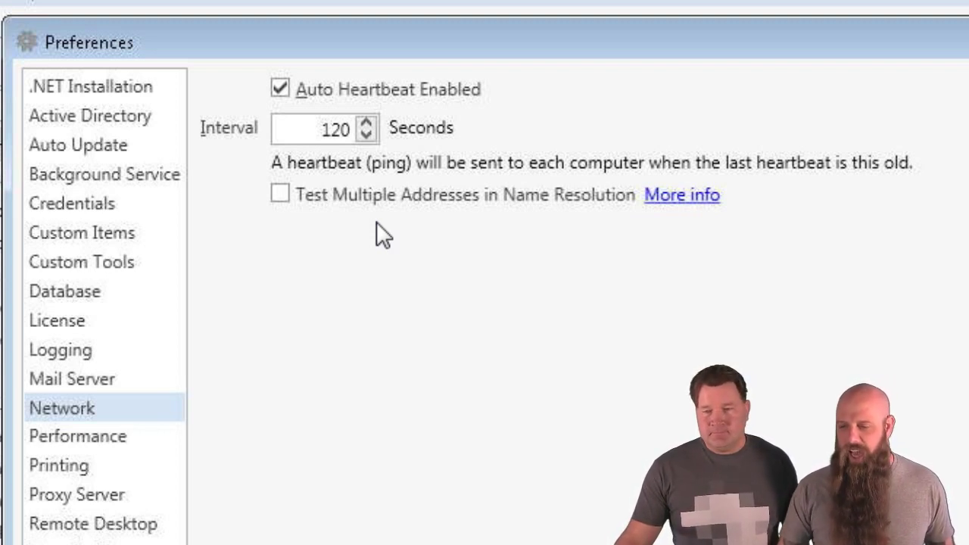
{"action": "left_click", "coordinate": [349, 201]}
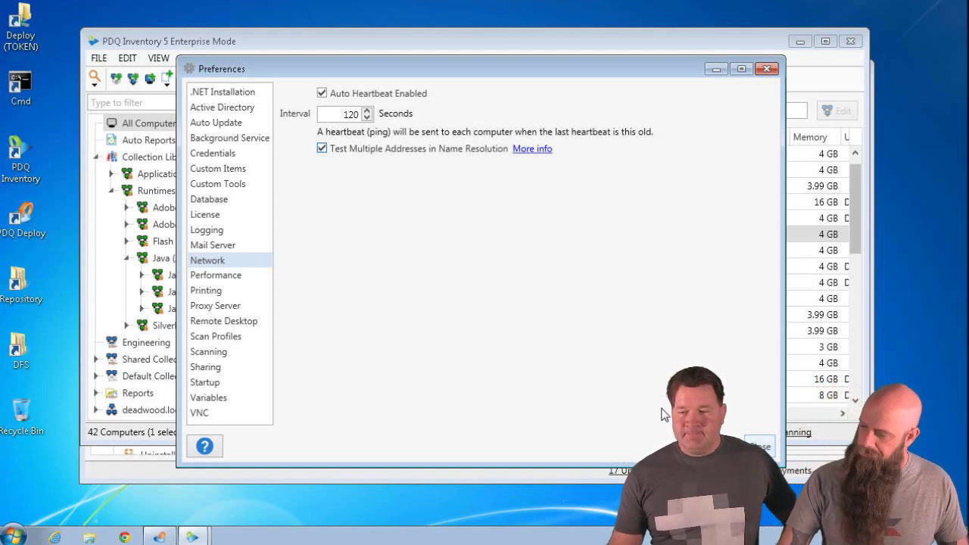
{"action": "left_click", "coordinate": [759, 446]}
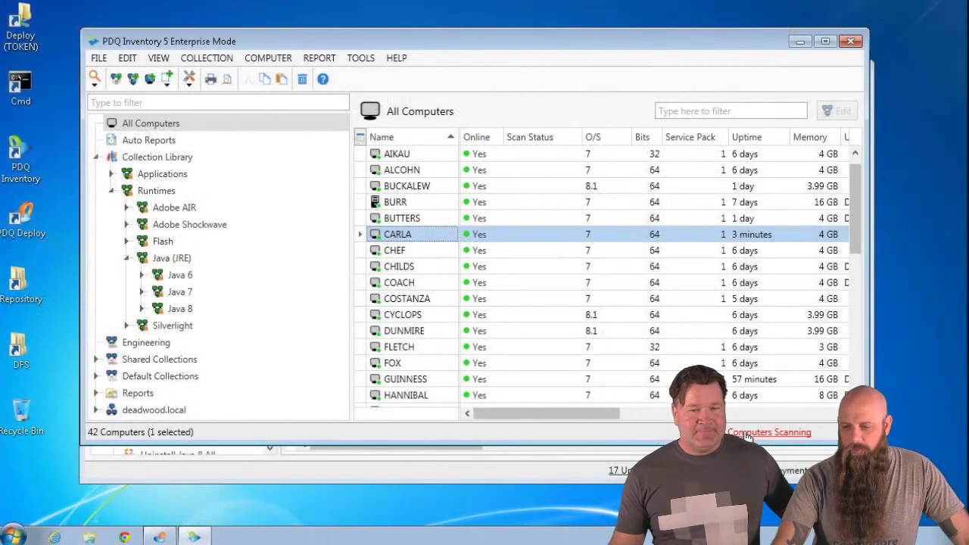
{"action": "left_click", "coordinate": [96, 158]}
Switch to PDQ Deploy and start a new auto deployment schedule for Adobe Flash from the Package Library.
{"action": "left_click", "coordinate": [215, 470]}
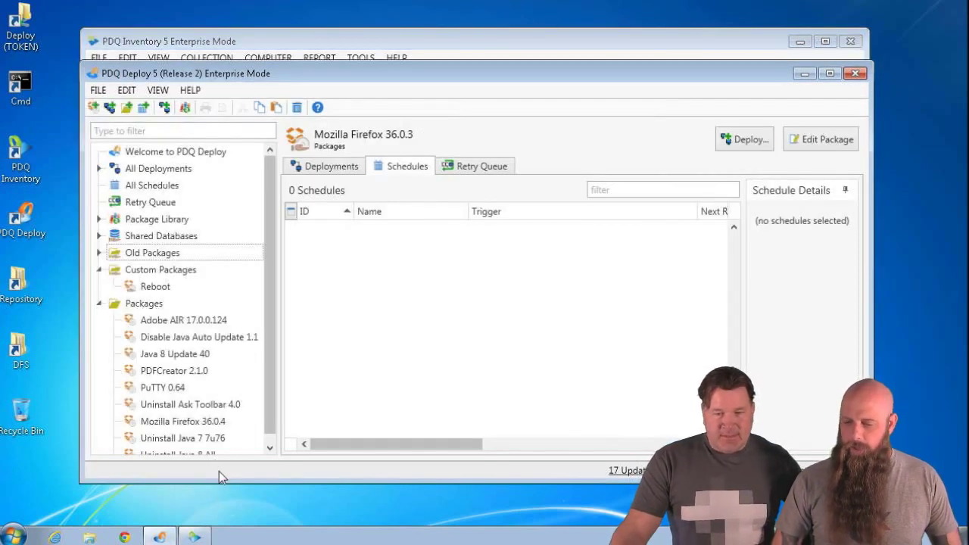
{"action": "left_click", "coordinate": [155, 224]}
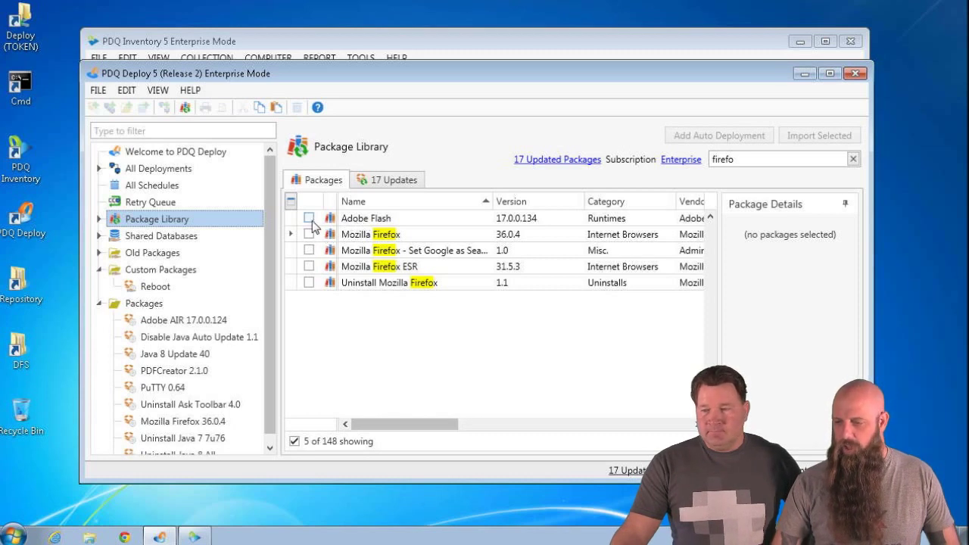
{"action": "left_click", "coordinate": [369, 225]}
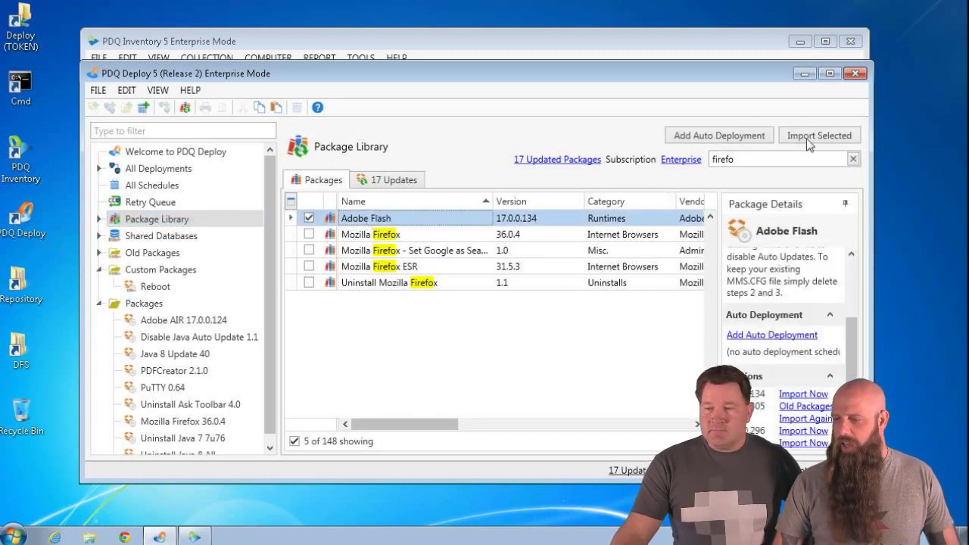
{"action": "left_click", "coordinate": [743, 136]}
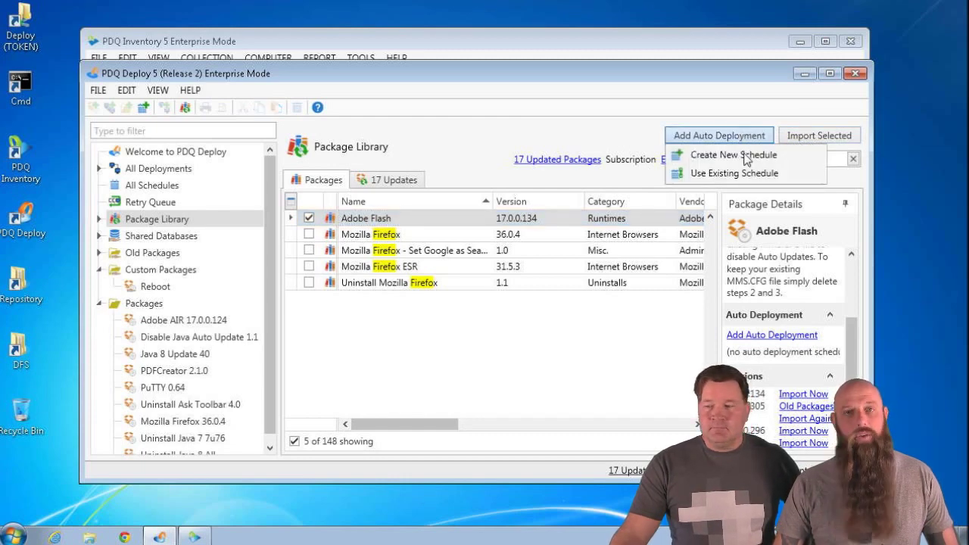
{"action": "left_click", "coordinate": [738, 154]}
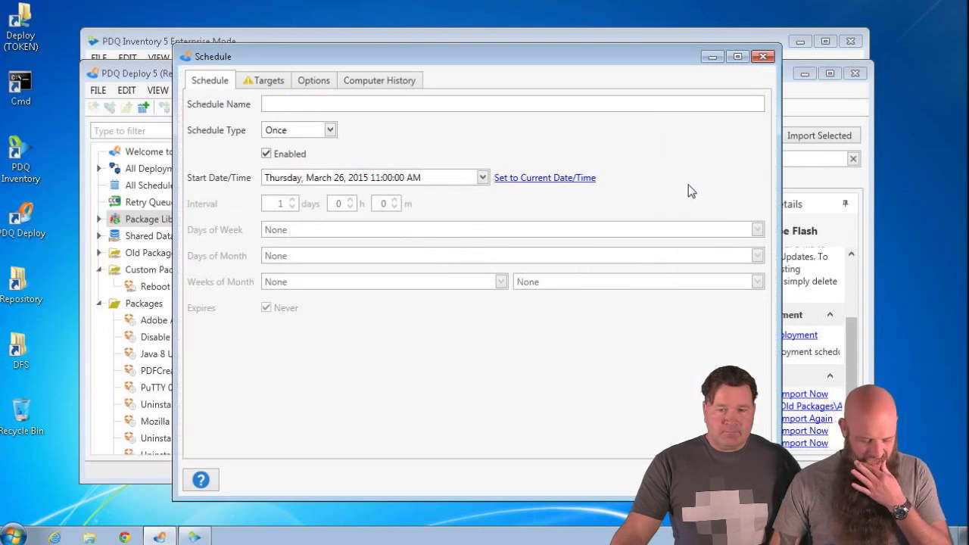
Name the new auto deployment schedule Adobe Flash Plugin.
{"action": "left_click", "coordinate": [310, 107]}
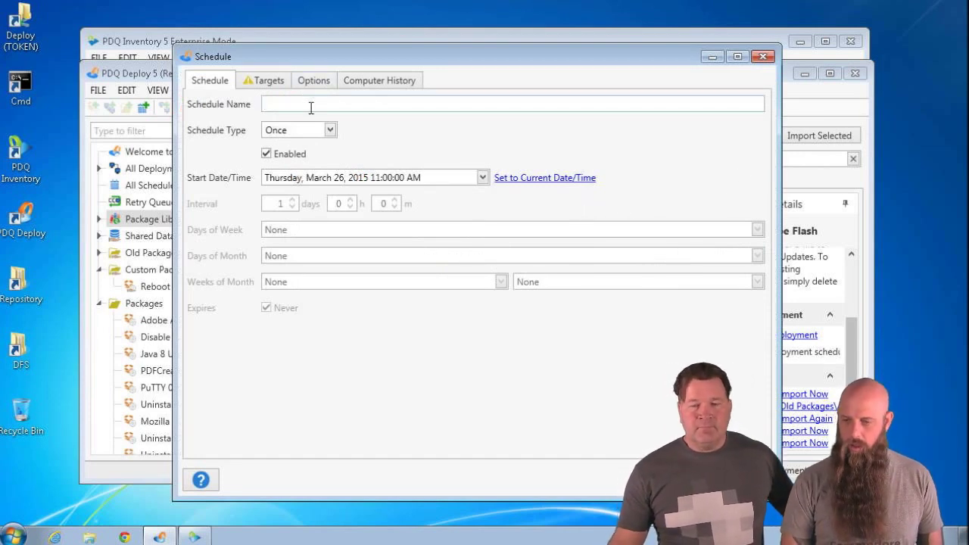
{"action": "type", "text": "Adobe"}
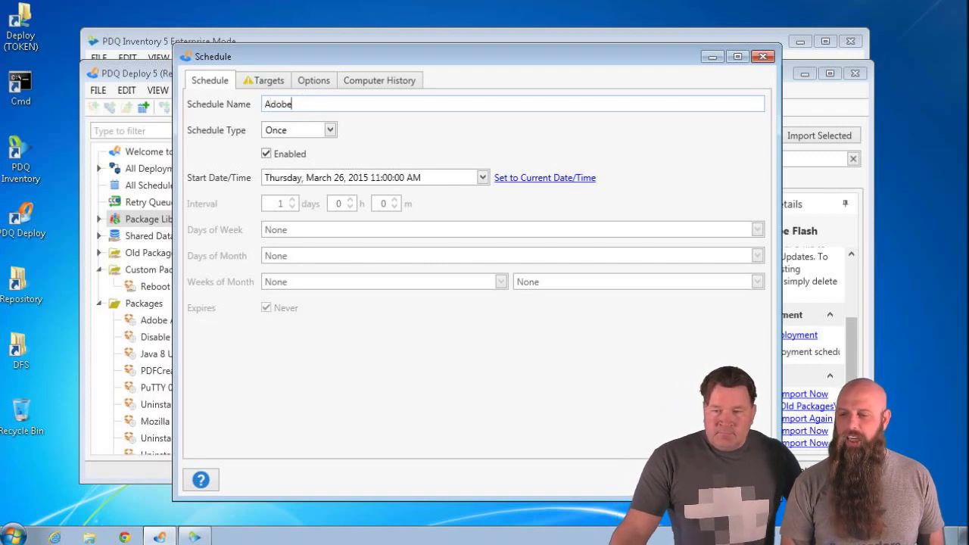
{"action": "type", "text": " Flash"}
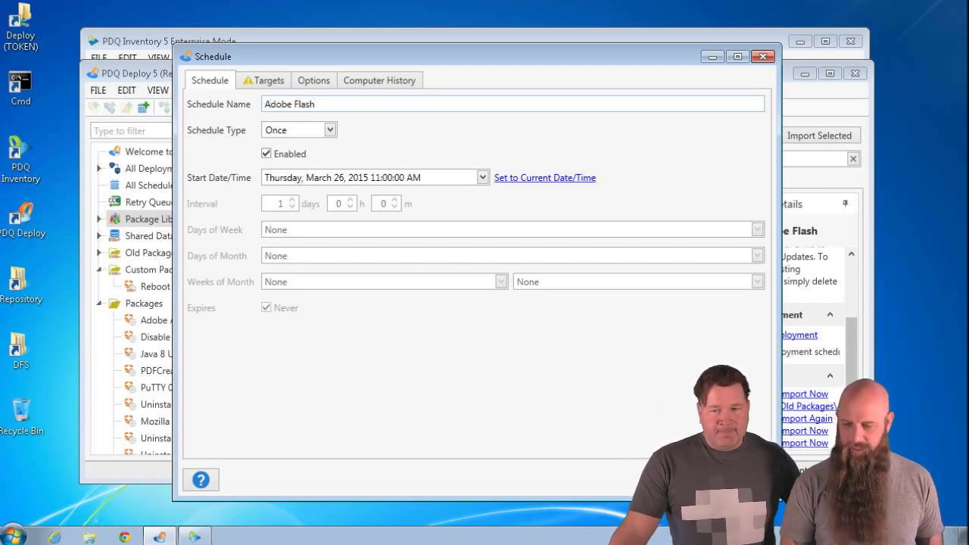
{"action": "type", "text": " Plugin"}
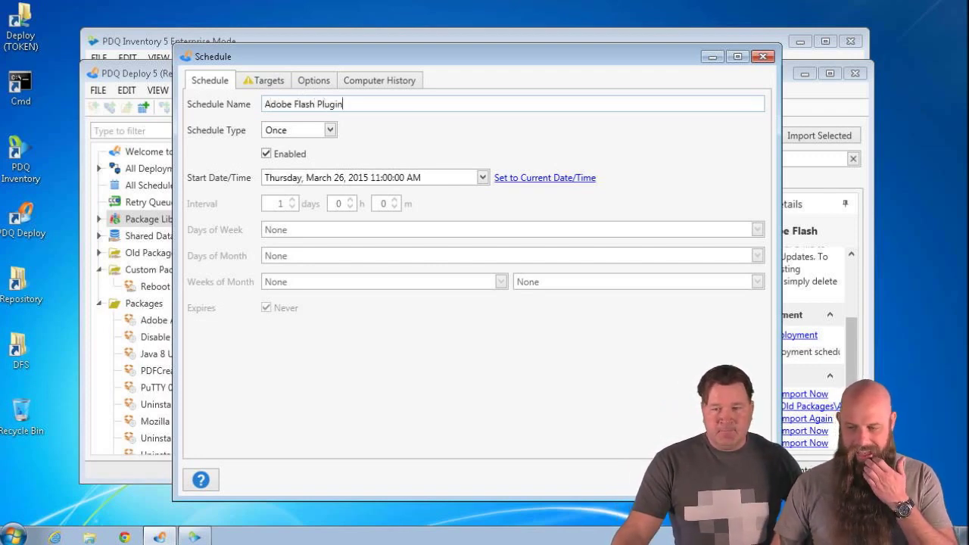
Set the Adobe Flash Plugin schedule to run weekly on Monday and Thursday.
{"action": "left_click", "coordinate": [318, 130]}
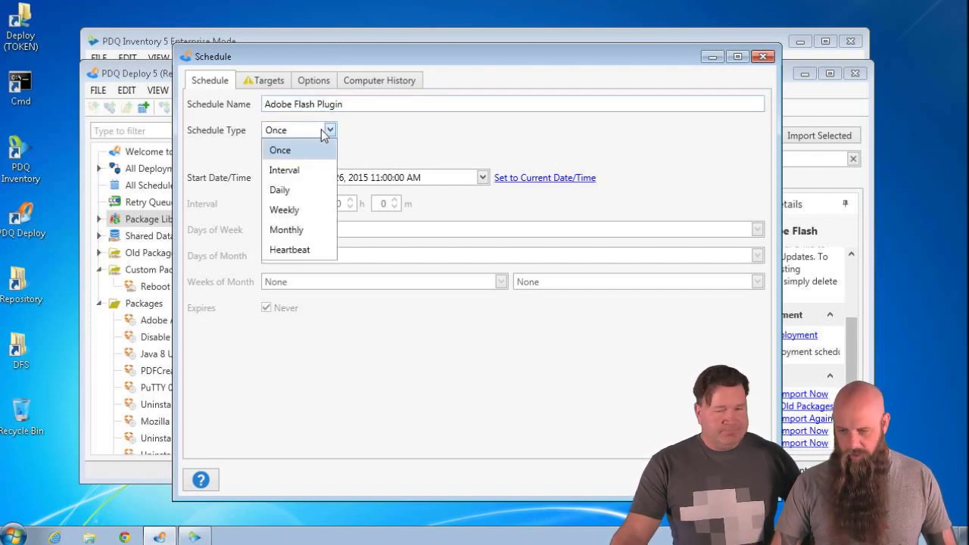
{"action": "left_click", "coordinate": [301, 209]}
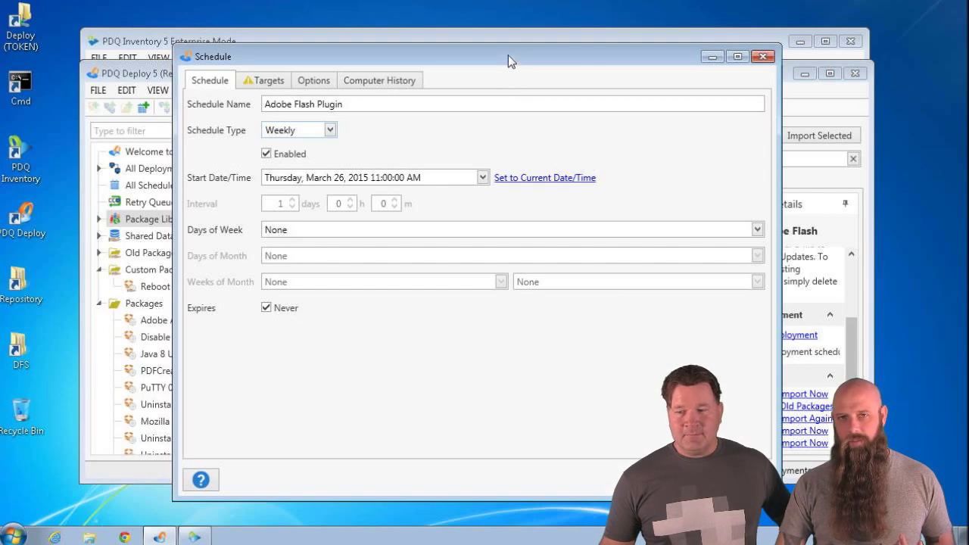
{"action": "left_click_drag", "start_coordinate": [508, 55], "coordinate": [537, 31]}
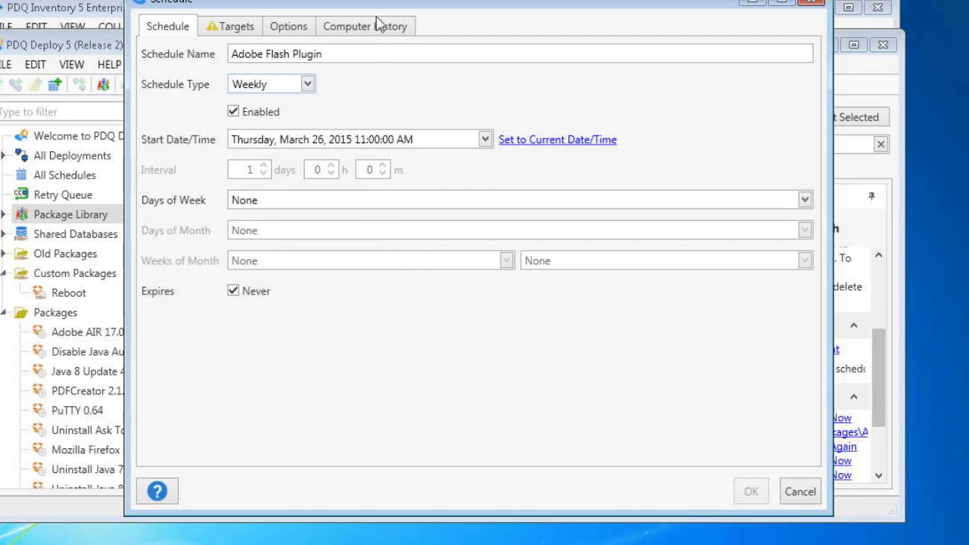
{"action": "left_click_drag", "start_coordinate": [378, 3], "coordinate": [368, 28]}
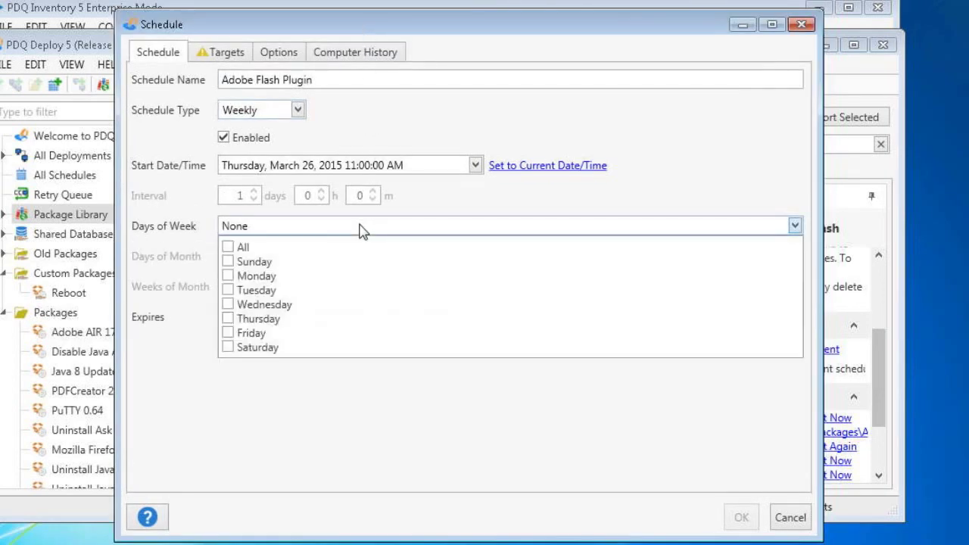
{"action": "left_click", "coordinate": [360, 227]}
{"action": "left_click", "coordinate": [228, 277]}
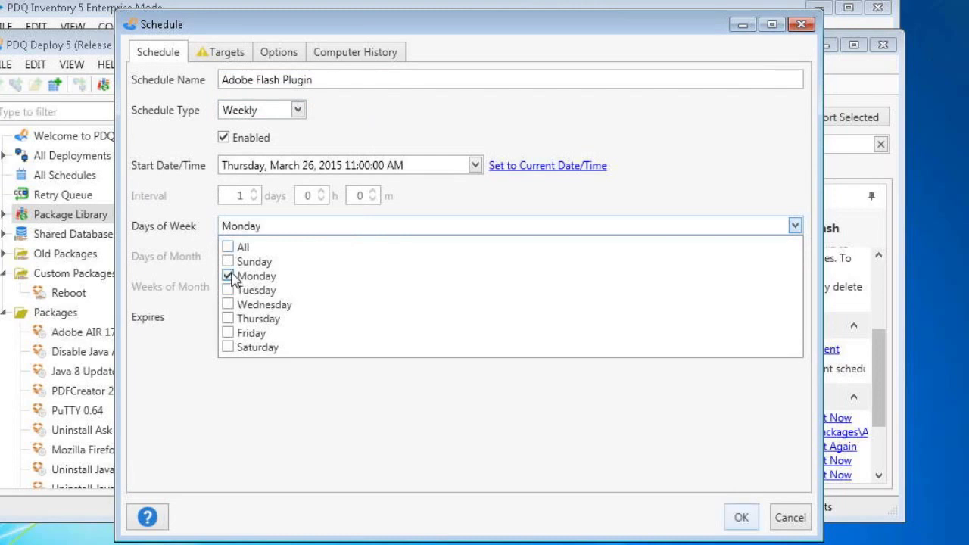
{"action": "left_click", "coordinate": [228, 319]}
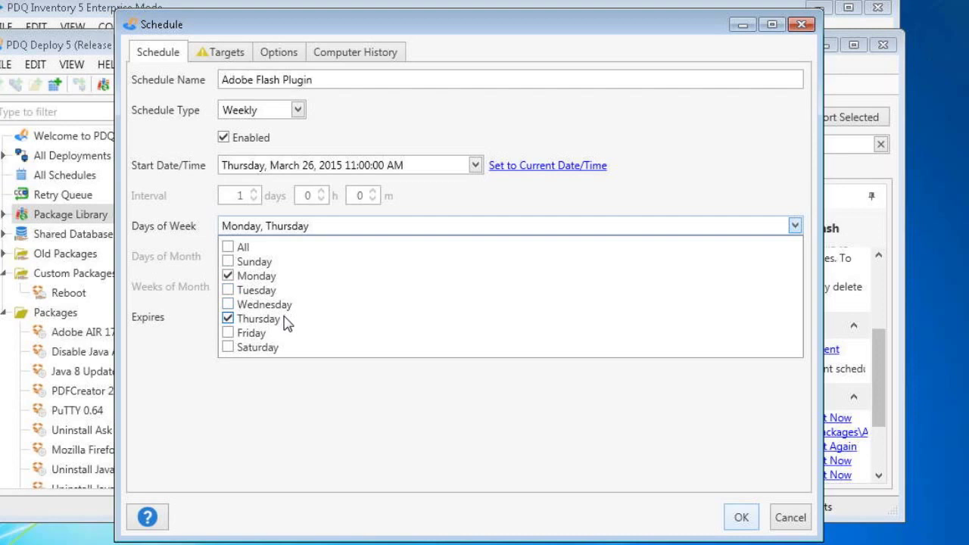
{"action": "left_click", "coordinate": [413, 200]}
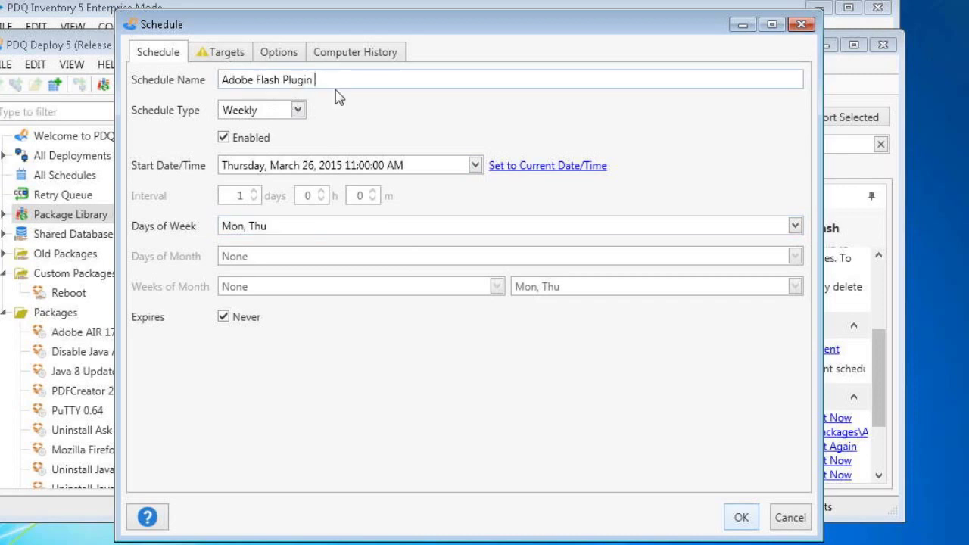
Extend the schedule name to Adobe Flash Plugin (Test Computers) and show the schedule's targets.
{"action": "type", "text": "(Test Computers"}
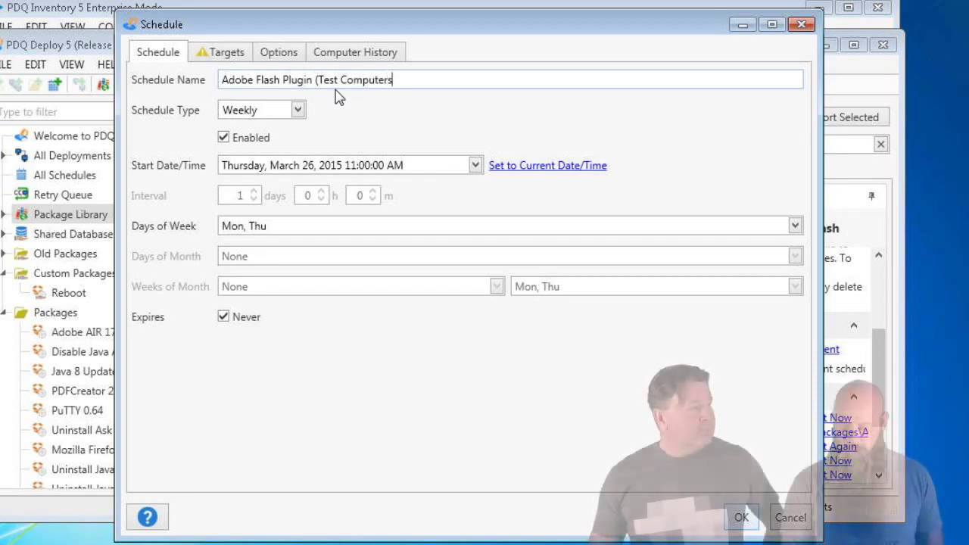
{"action": "type", "text": ")"}
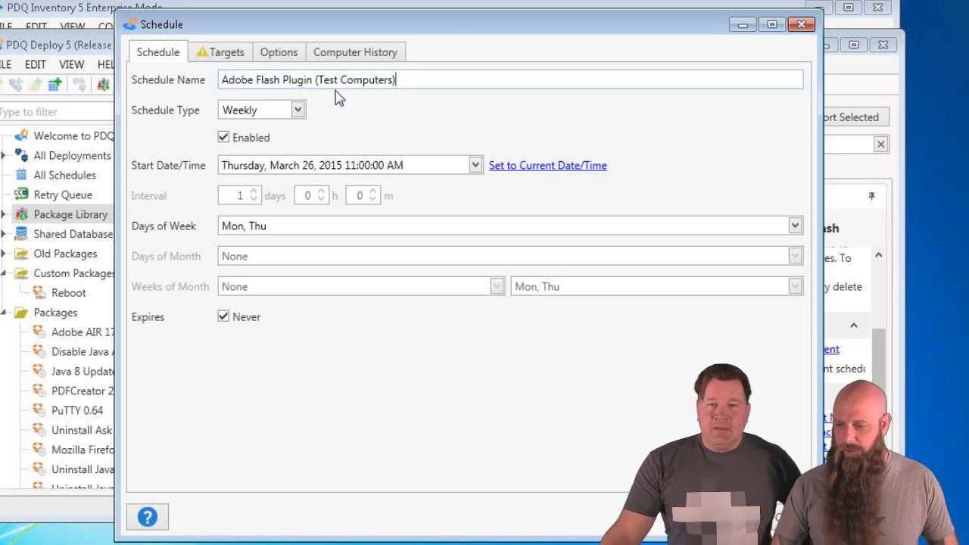
{"action": "left_click", "coordinate": [213, 59]}
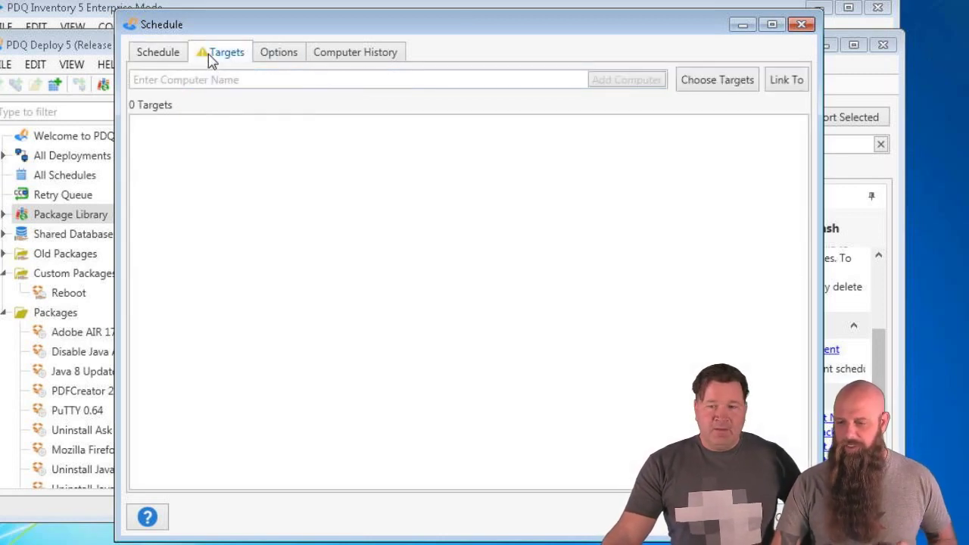
Add the computers ABRAHAM and CARLA from PDQ Inventory's All Computers as targets of the schedule.
{"action": "left_click", "coordinate": [738, 85]}
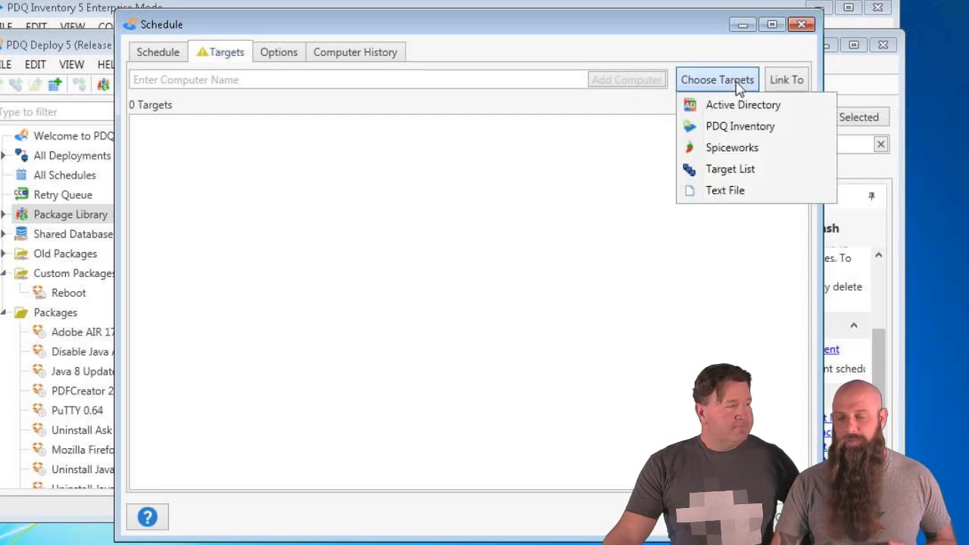
{"action": "left_click", "coordinate": [711, 127]}
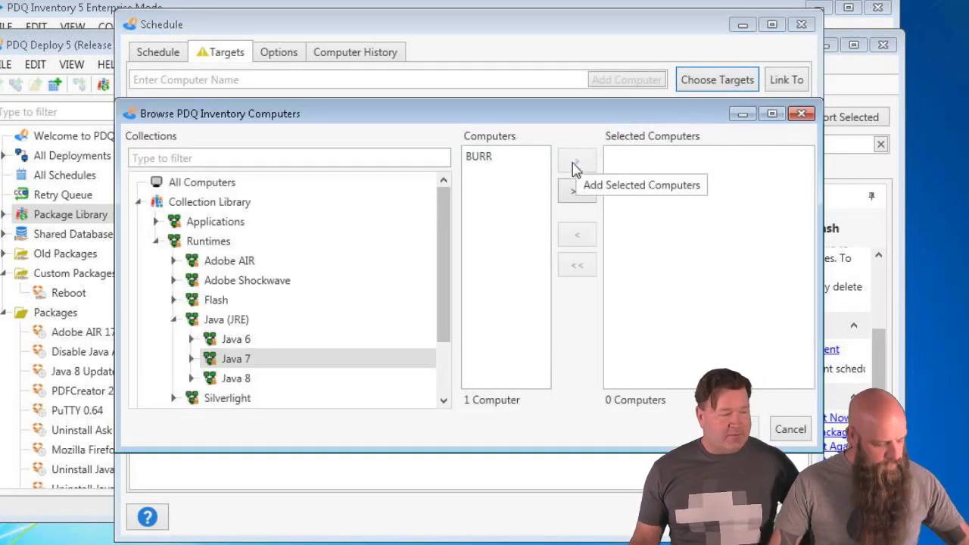
{"action": "left_click", "coordinate": [201, 183]}
{"action": "left_click", "coordinate": [500, 162]}
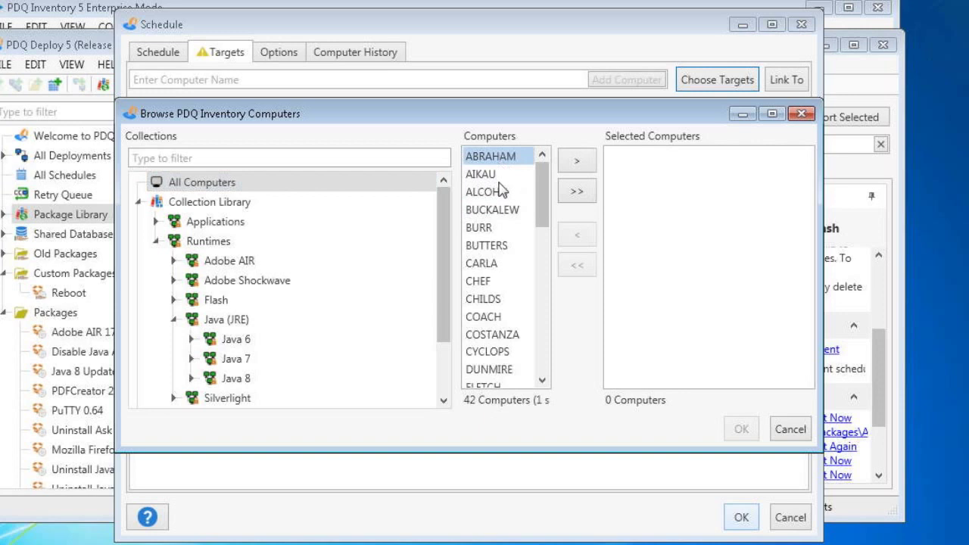
{"action": "left_click", "coordinate": [496, 265]}
{"action": "left_click", "coordinate": [491, 157], "text": "ctrl"}
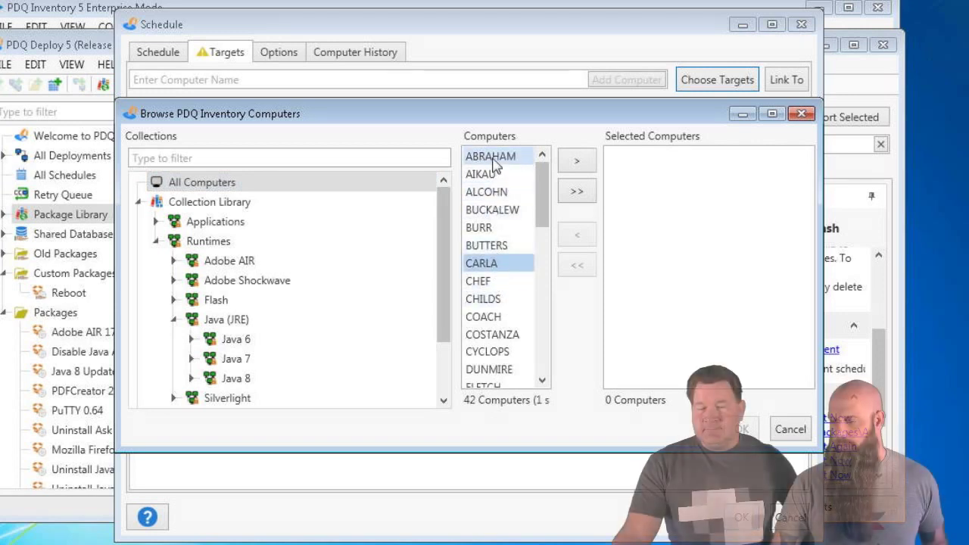
{"action": "left_click", "coordinate": [577, 161]}
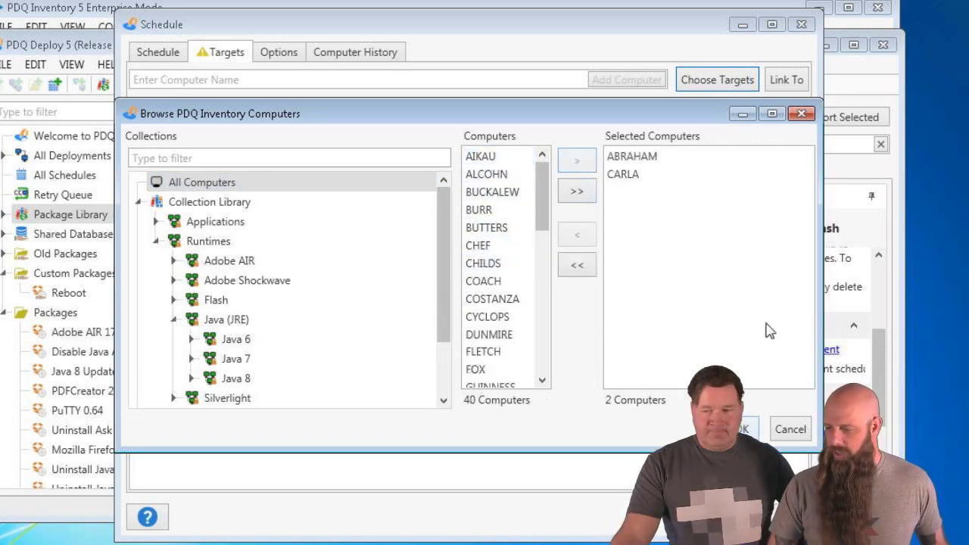
{"action": "left_click", "coordinate": [744, 427]}
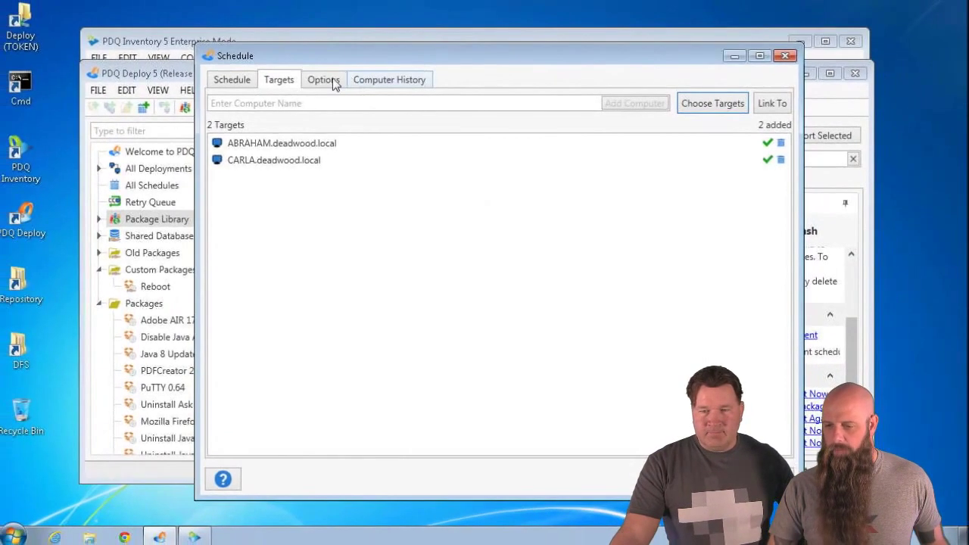
Enable the option to stop deploying to computers once they succeed, and save the test computers schedule.
{"action": "left_click", "coordinate": [323, 79]}
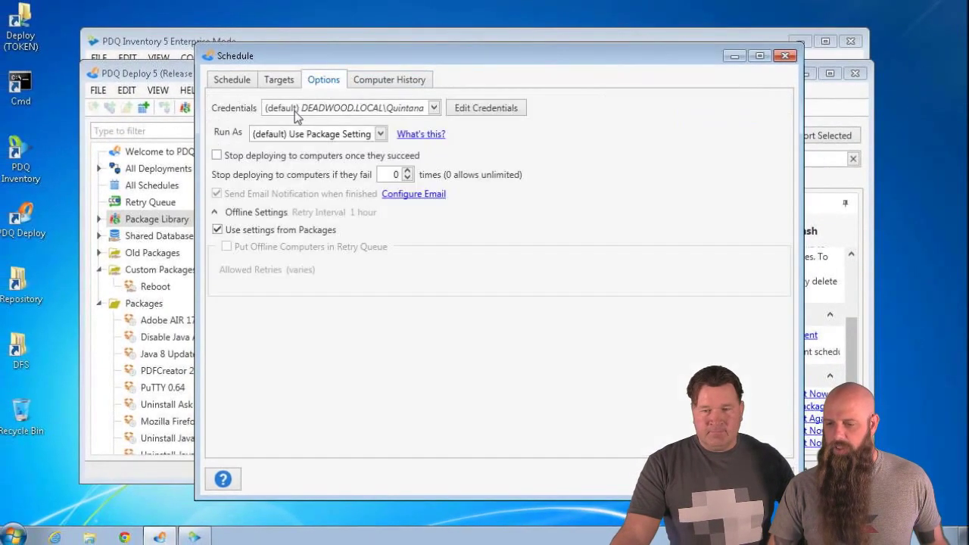
{"action": "left_click", "coordinate": [250, 156]}
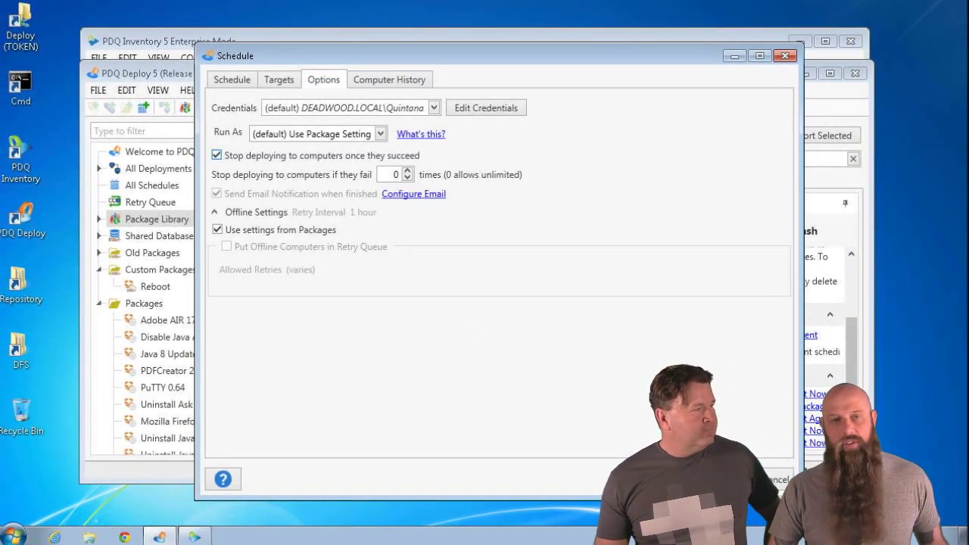
{"action": "key", "text": "Return"}
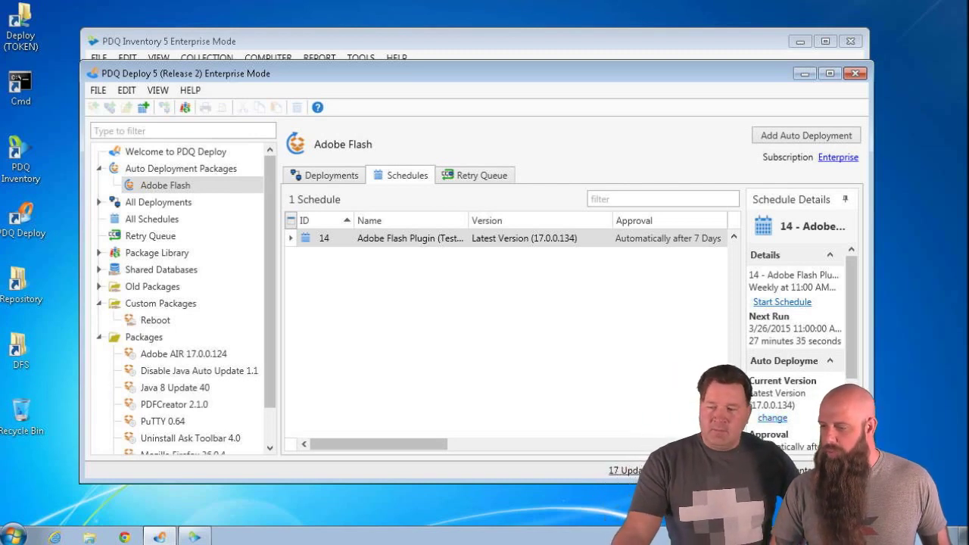
Change the approval policy of the Adobe Flash test schedule to Immediately.
{"action": "scroll", "coordinate": [802, 378], "scroll_direction": "down", "scroll_amount": 2}
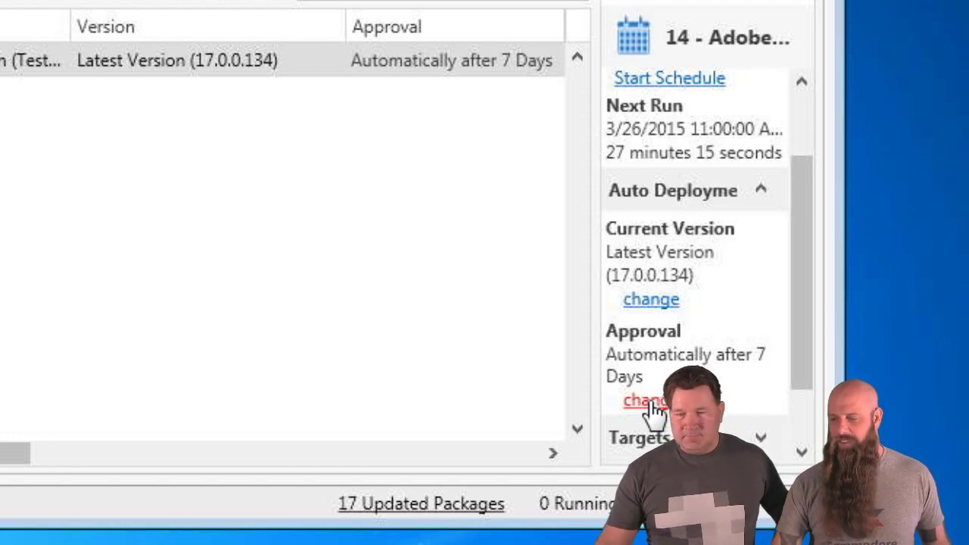
{"action": "left_click", "coordinate": [649, 402]}
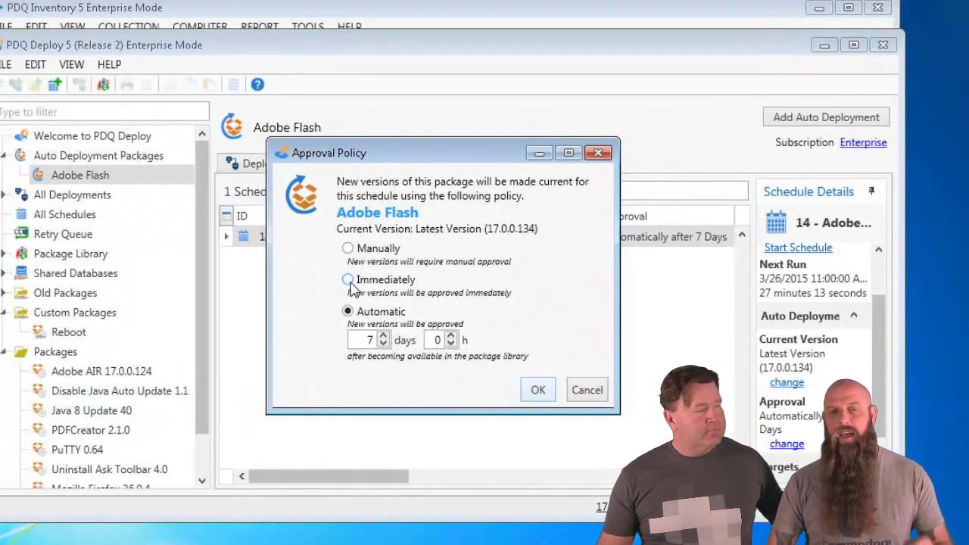
{"action": "left_click", "coordinate": [348, 280]}
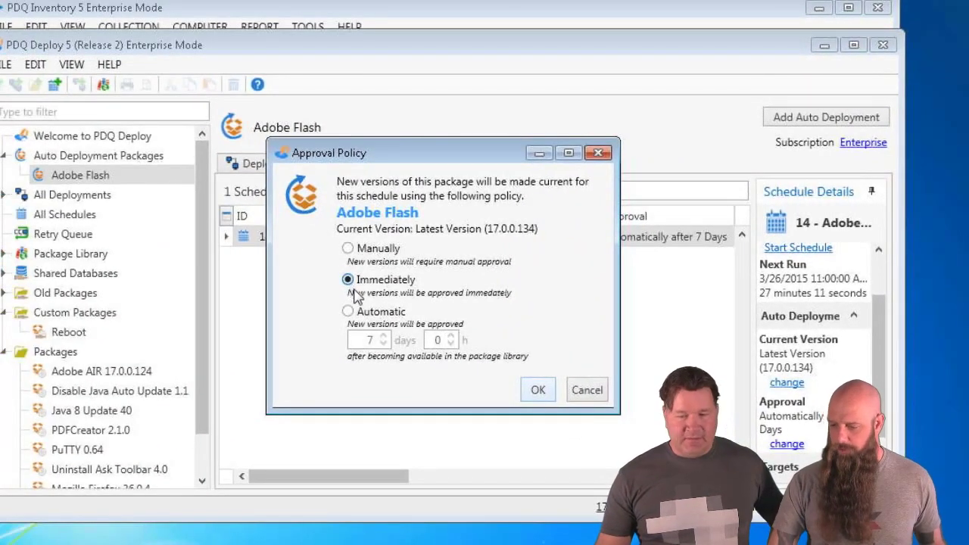
{"action": "left_click", "coordinate": [537, 390]}
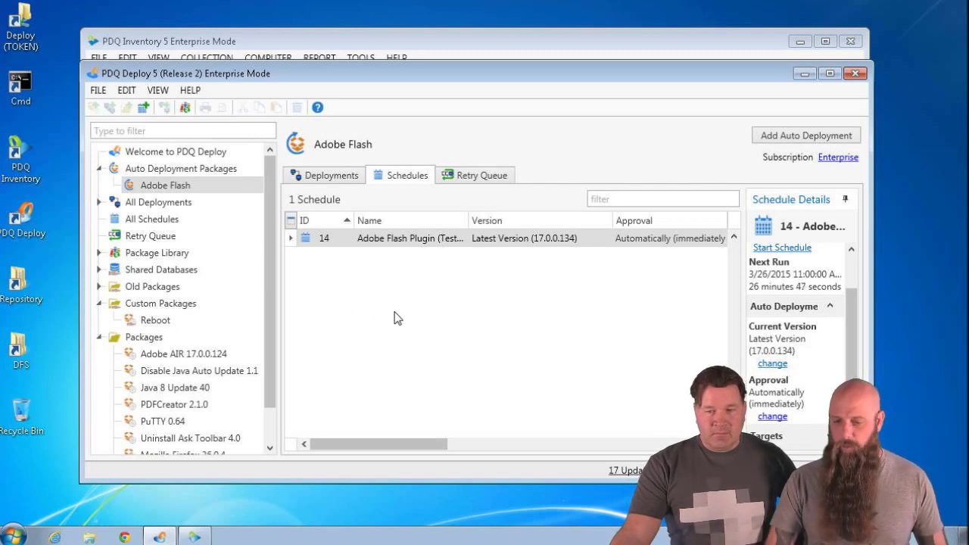
Start another auto deployment schedule for Adobe Flash from the Package Library and name it Flash (Production).
{"action": "left_click", "coordinate": [169, 171]}
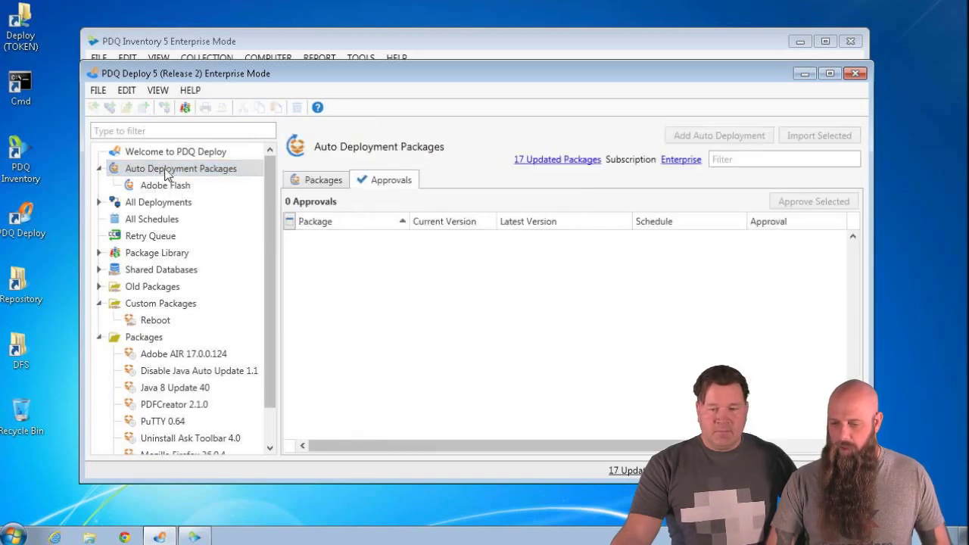
{"action": "left_click", "coordinate": [154, 253]}
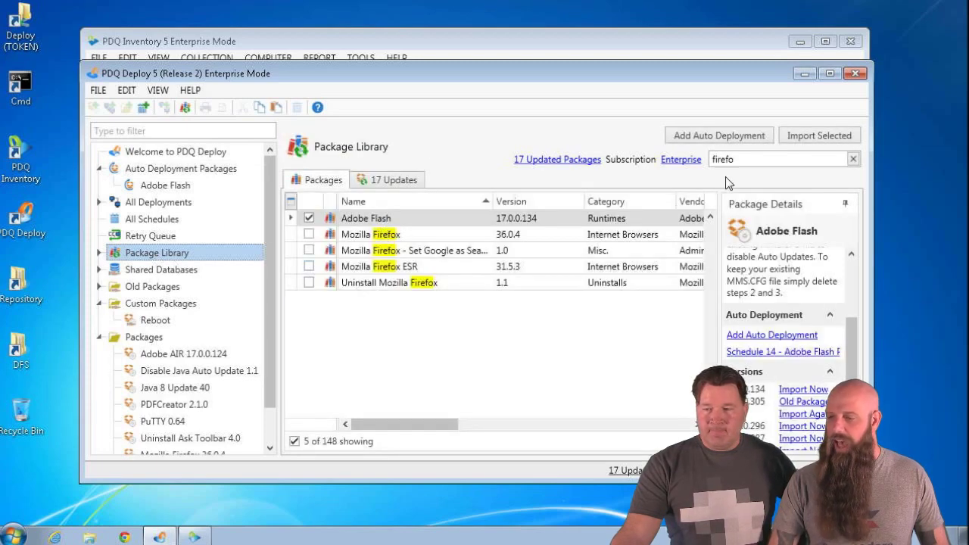
{"action": "left_click", "coordinate": [724, 137]}
{"action": "left_click", "coordinate": [725, 155]}
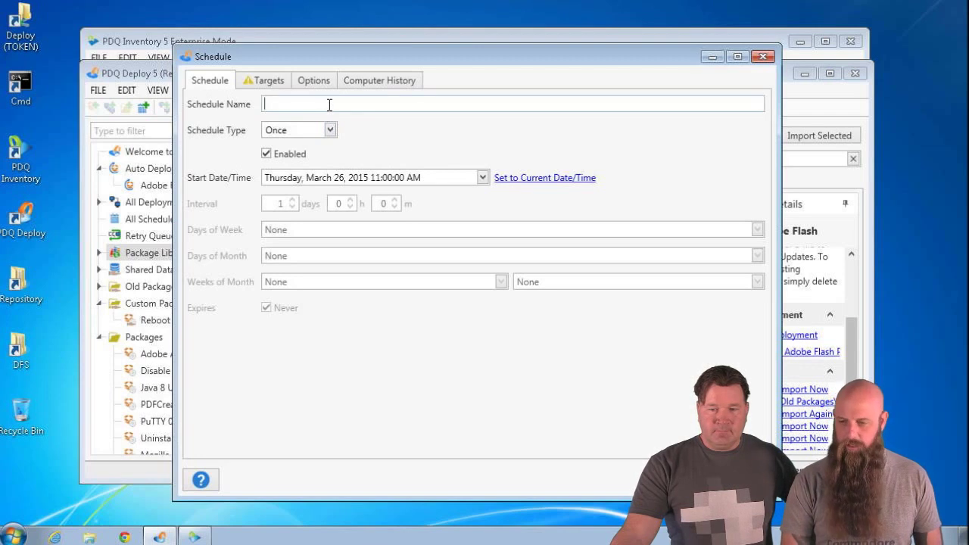
{"action": "type", "text": "Flash "}
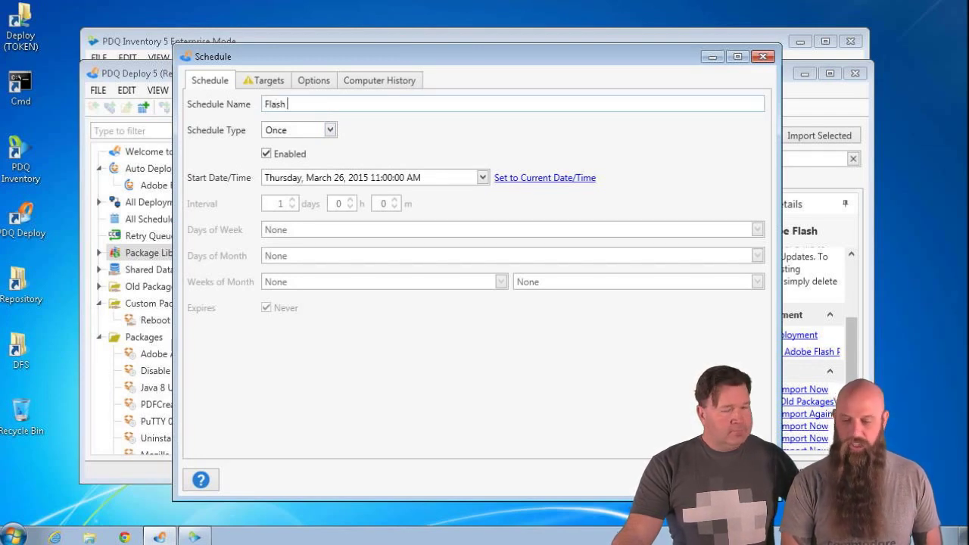
{"action": "type", "text": "(Produc"}
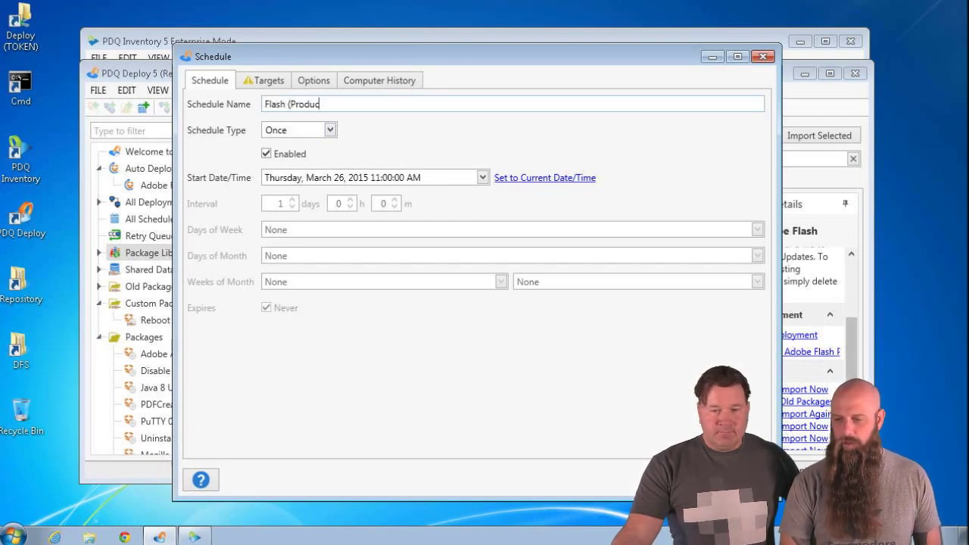
{"action": "type", "text": "tion"}
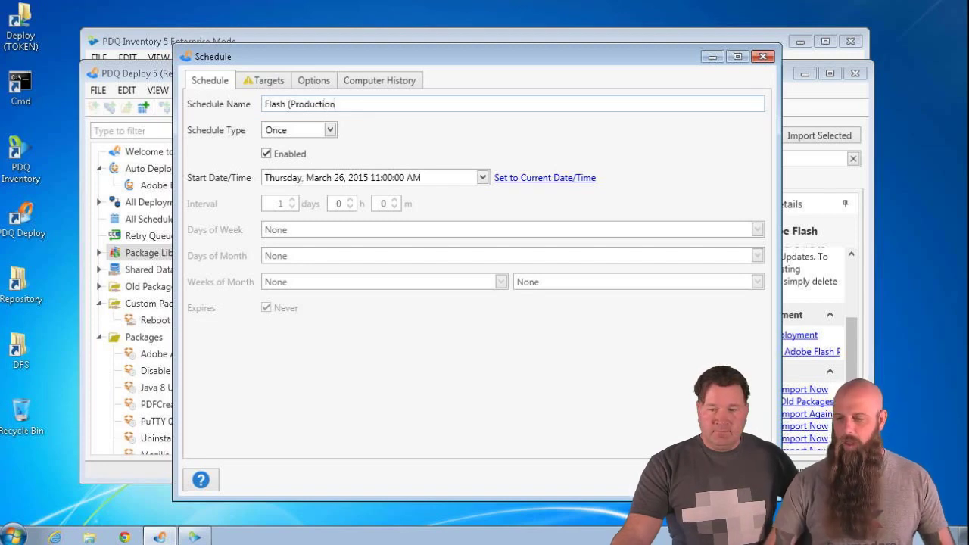
{"action": "type", "text": ")"}
Make the Flash (Production) schedule weekly with a start date of Friday, March 27, 2015.
{"action": "left_click", "coordinate": [310, 130]}
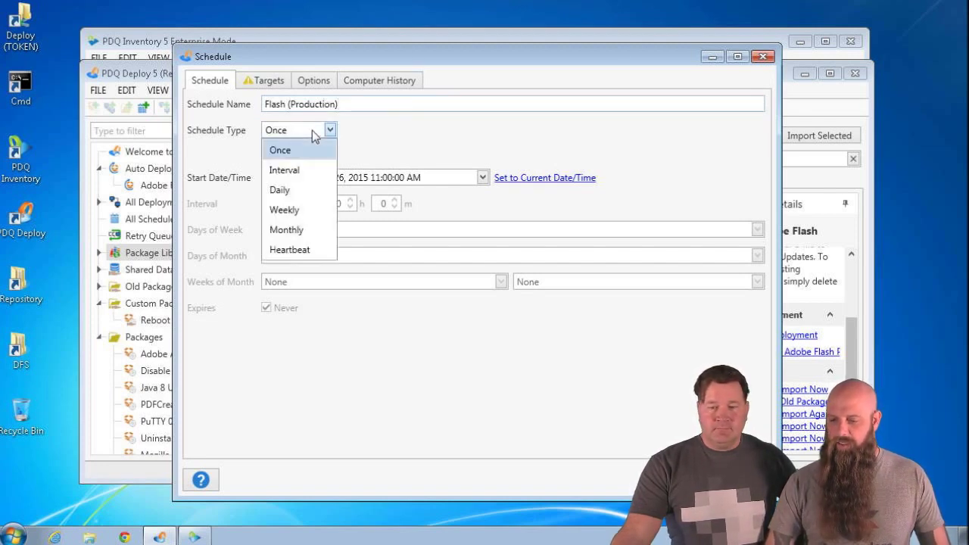
{"action": "left_click", "coordinate": [299, 211]}
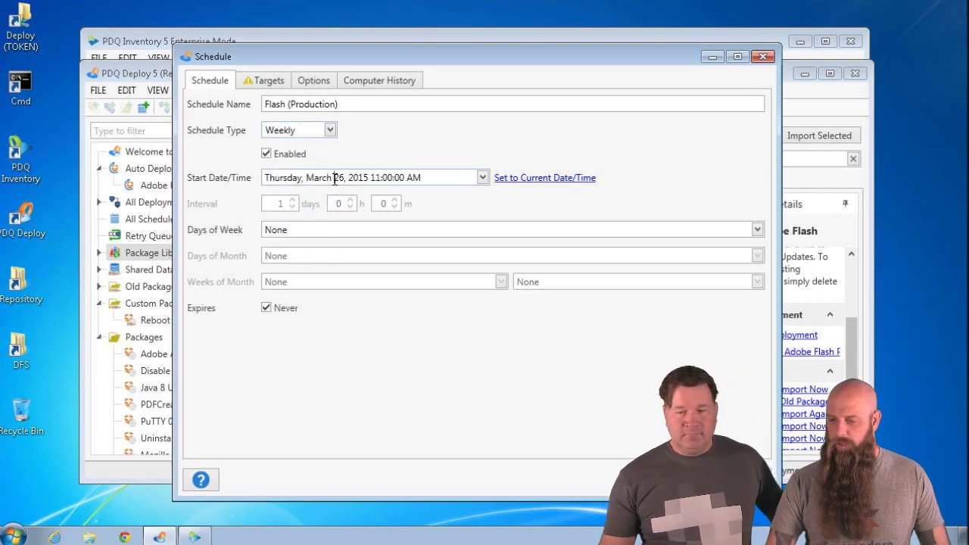
{"action": "left_click", "coordinate": [337, 178]}
{"action": "left_click", "coordinate": [482, 178]}
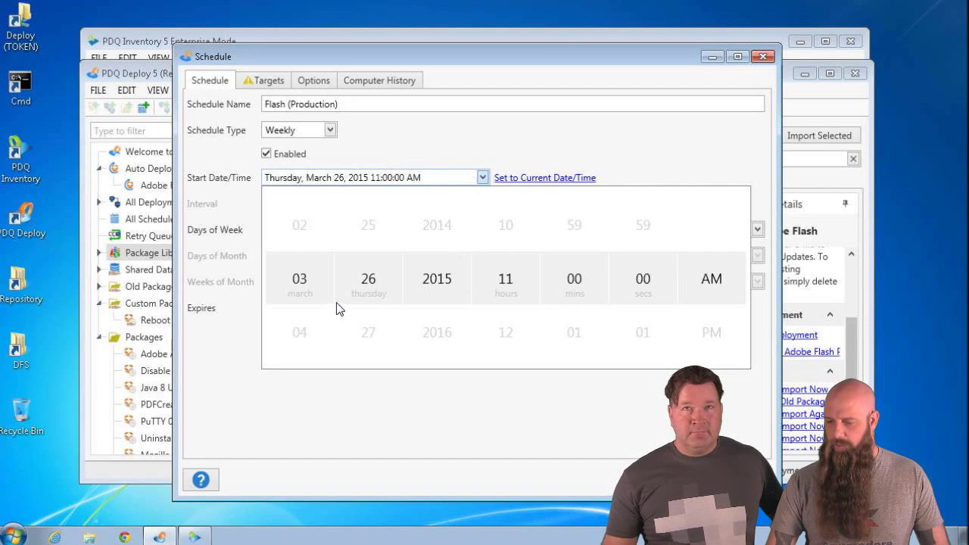
{"action": "scroll", "coordinate": [362, 277], "scroll_direction": "down", "scroll_amount": 1}
{"action": "left_click", "coordinate": [413, 149]}
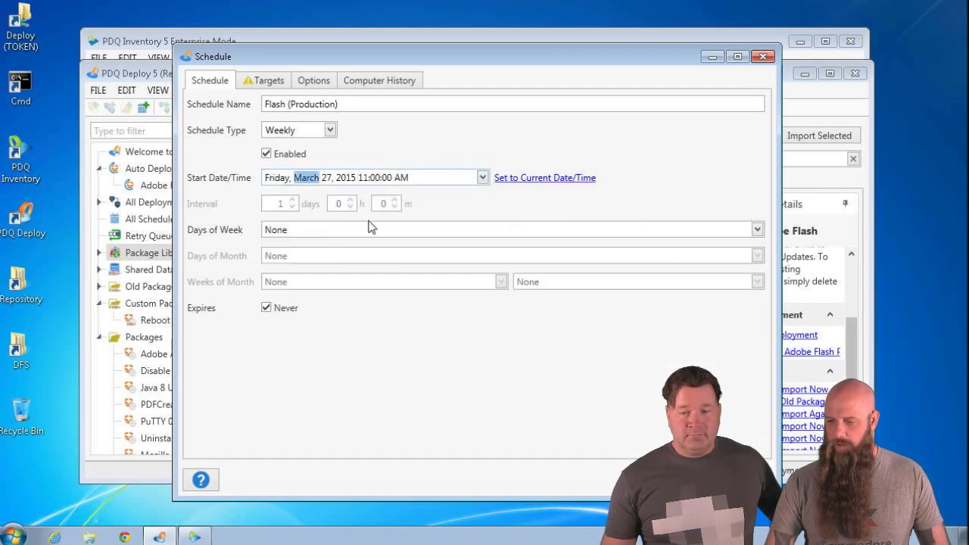
Set the Flash (Production) schedule to run on Fridays, with a start time of 11:00:00 PM.
{"action": "left_click", "coordinate": [296, 232]}
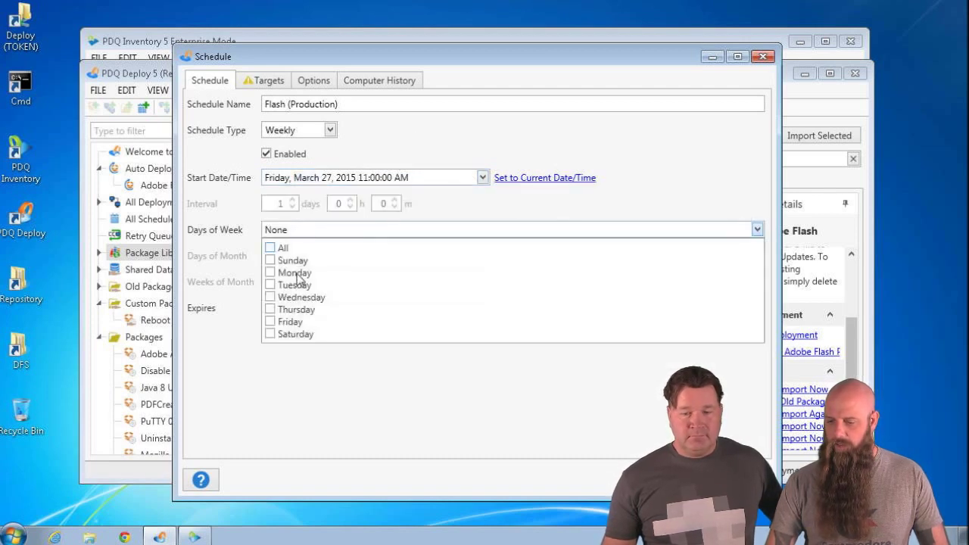
{"action": "left_click", "coordinate": [270, 322]}
{"action": "left_click", "coordinate": [405, 155]}
{"action": "left_click", "coordinate": [414, 181]}
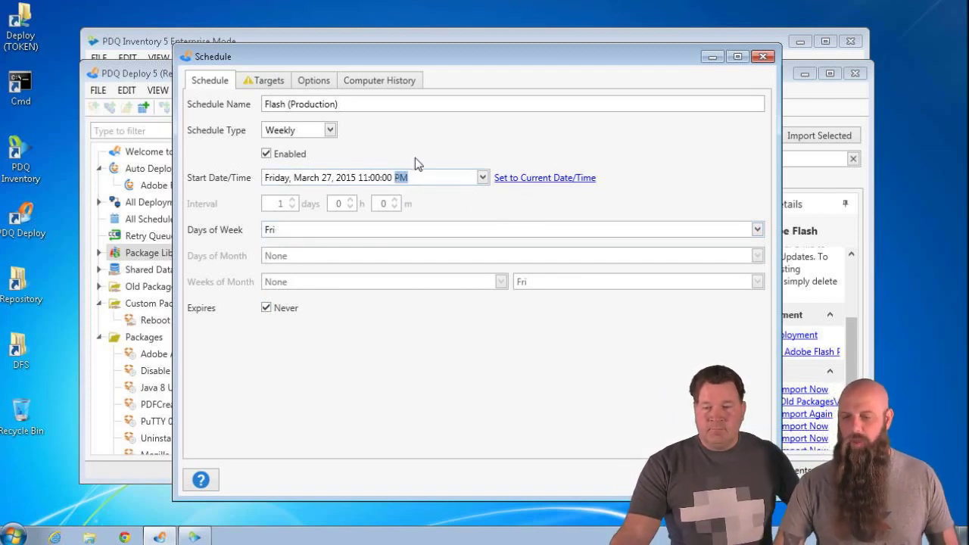
{"action": "key", "text": "Up"}
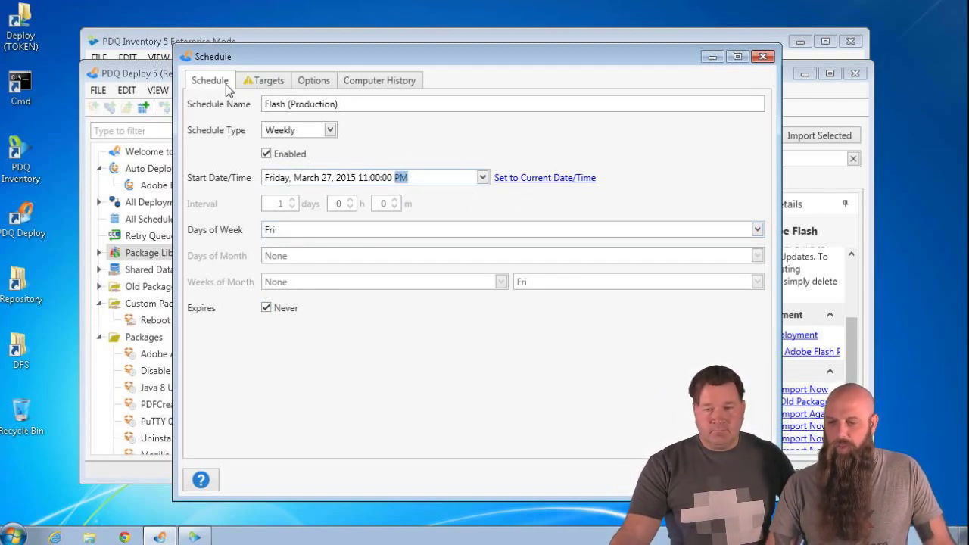
Link the Flash (Production) schedule to the PDQ Inventory collection Flash Plugin (Old) and show the schedule's options.
{"action": "left_click", "coordinate": [258, 81]}
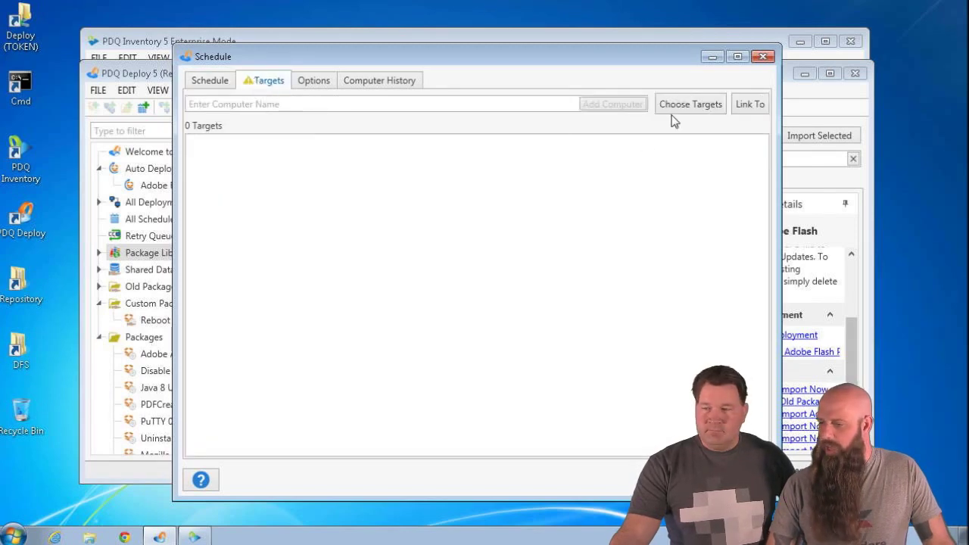
{"action": "left_click", "coordinate": [747, 106]}
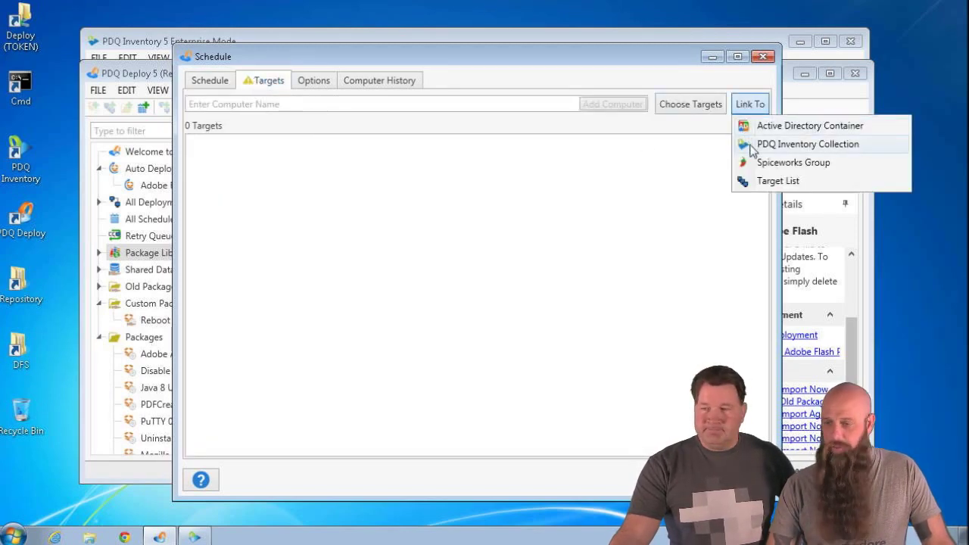
{"action": "left_click", "coordinate": [747, 144]}
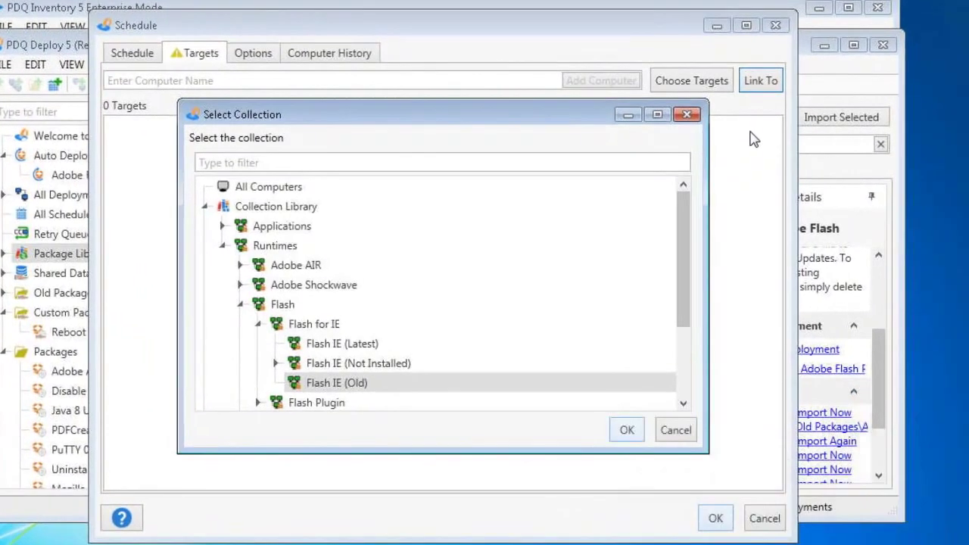
{"action": "left_click", "coordinate": [239, 306]}
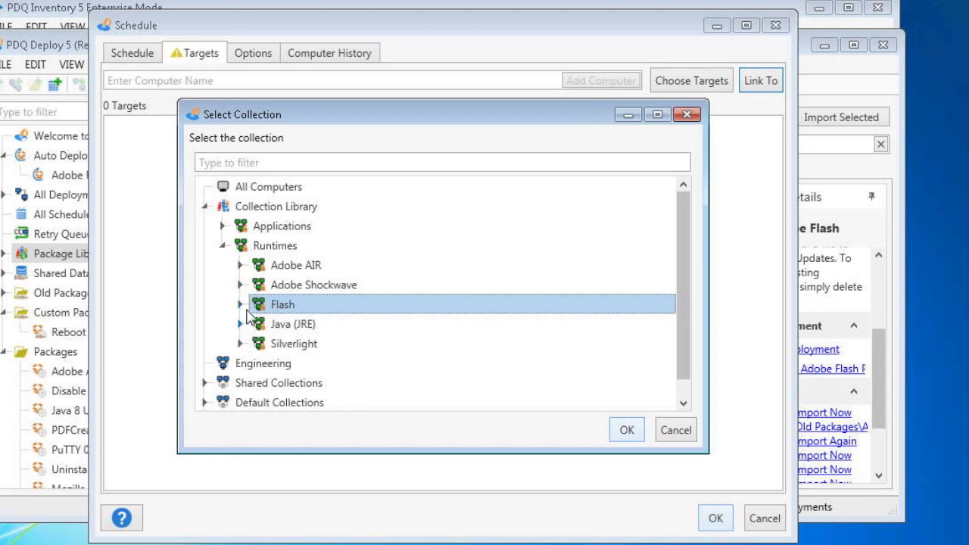
{"action": "left_click", "coordinate": [240, 305]}
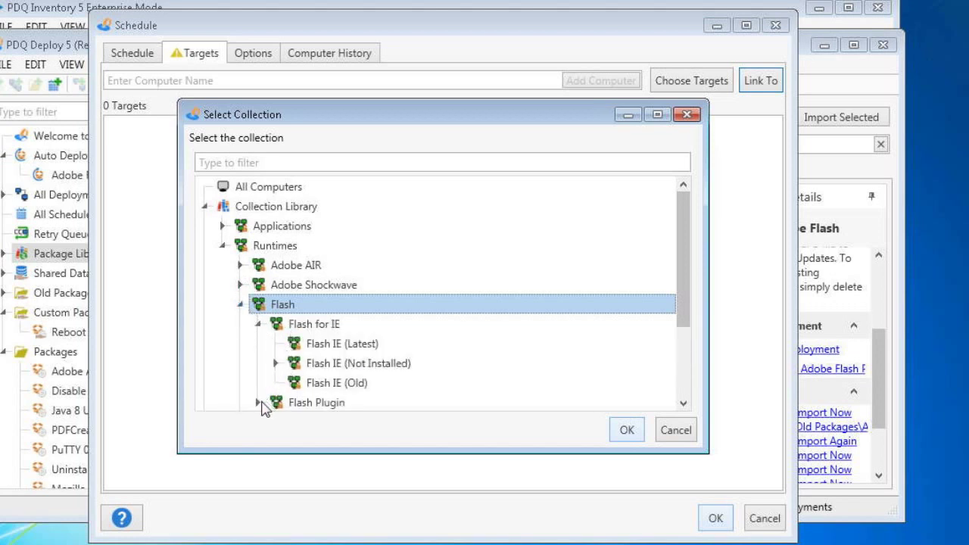
{"action": "left_click", "coordinate": [258, 403]}
{"action": "scroll", "coordinate": [371, 363], "scroll_direction": "down", "scroll_amount": 2}
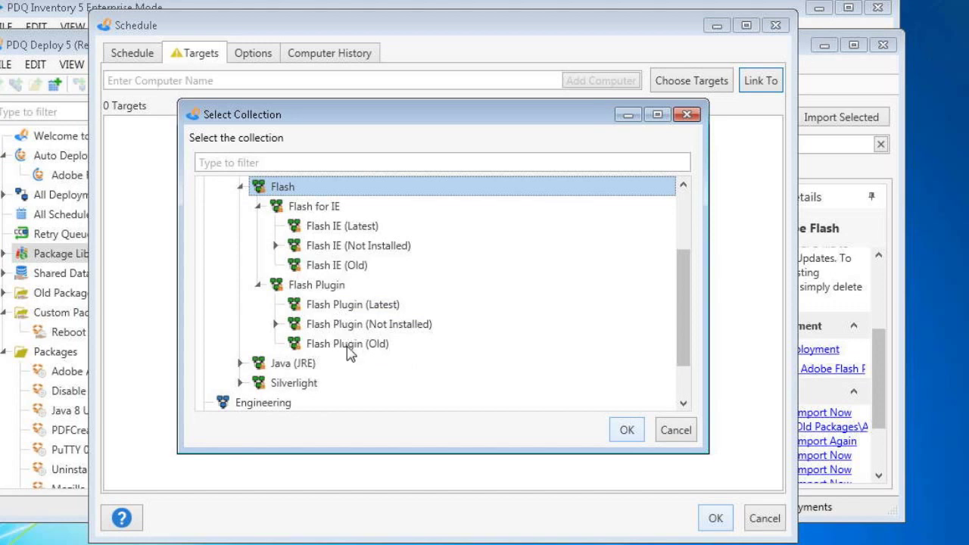
{"action": "left_click", "coordinate": [348, 345]}
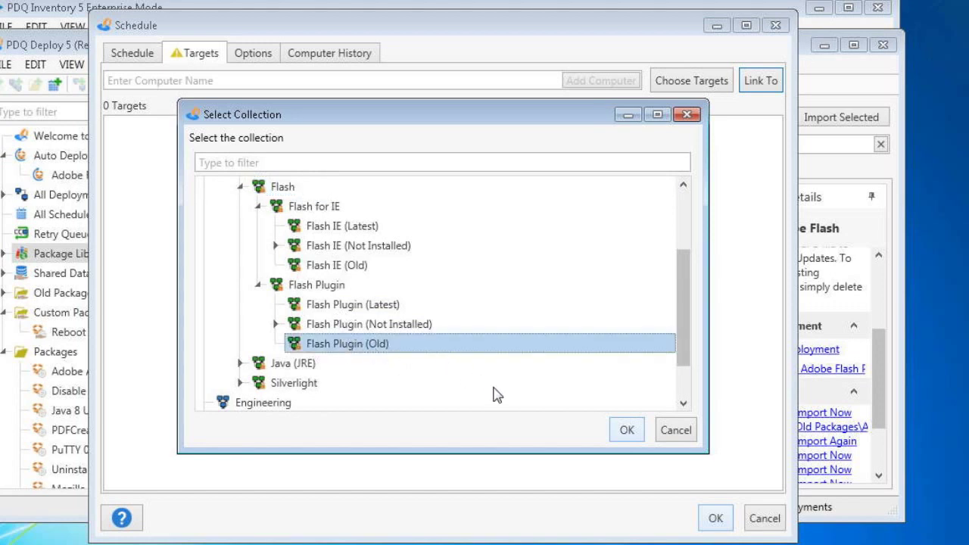
{"action": "left_click", "coordinate": [624, 430]}
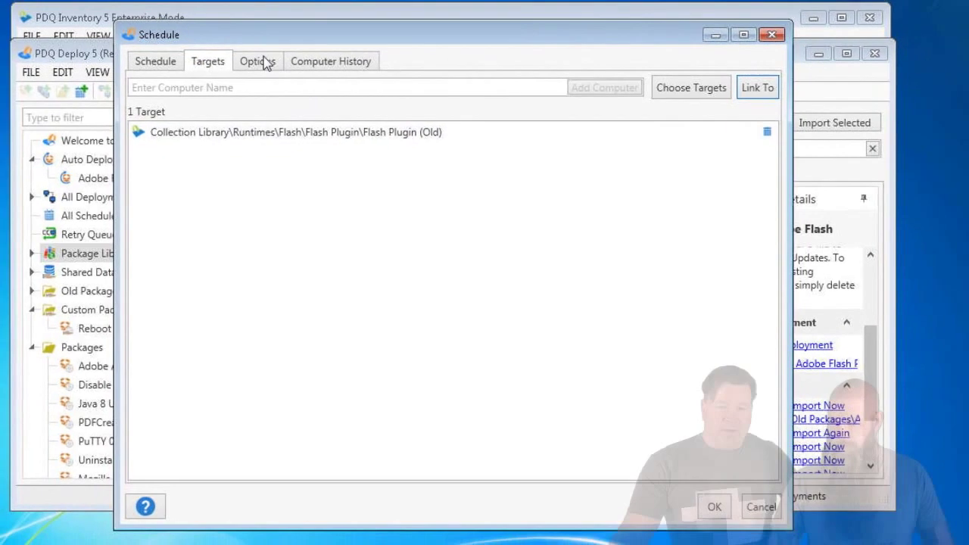
{"action": "left_click", "coordinate": [241, 54]}
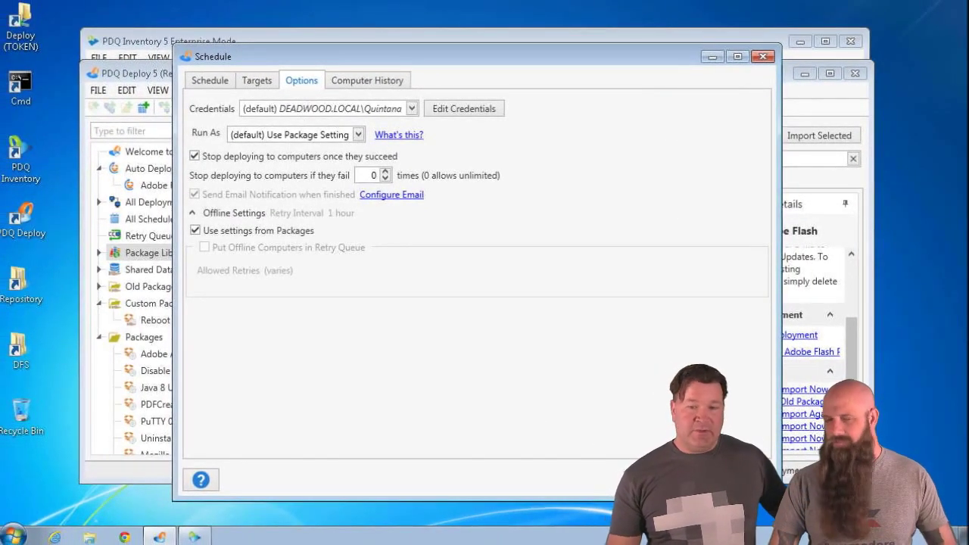
Save the Flash (Production) schedule and compare the details of the two Adobe Flash auto deployment schedules.
{"action": "key", "text": "Return"}
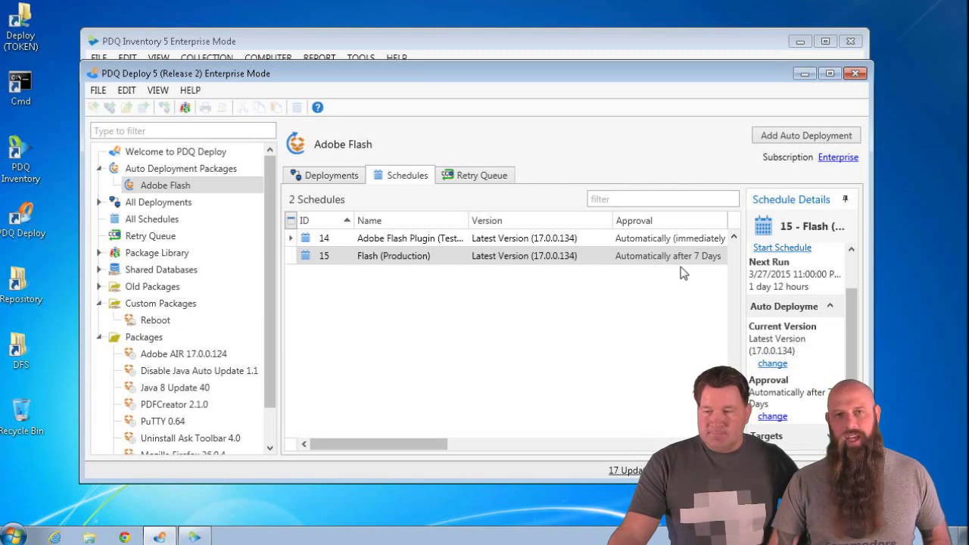
{"action": "left_click", "coordinate": [573, 243]}
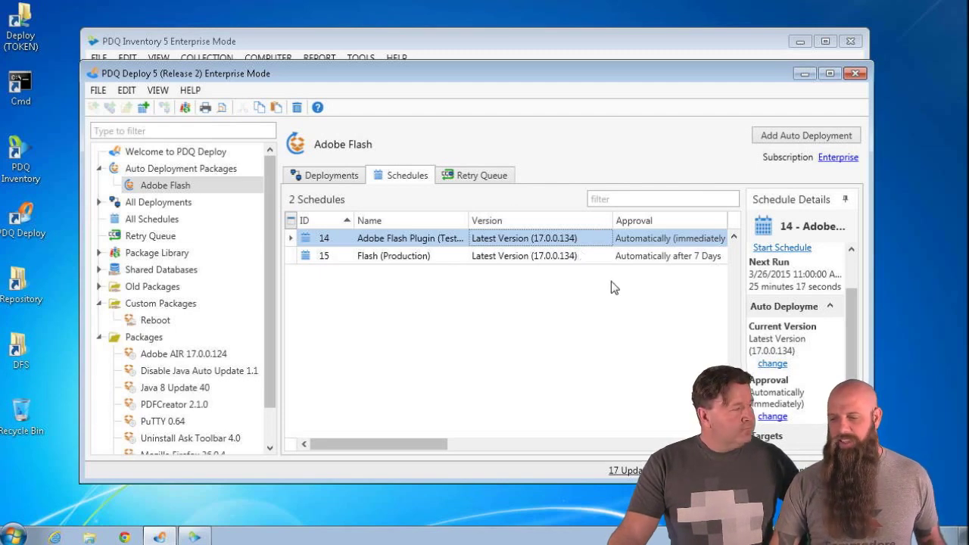
{"action": "left_click", "coordinate": [597, 260]}
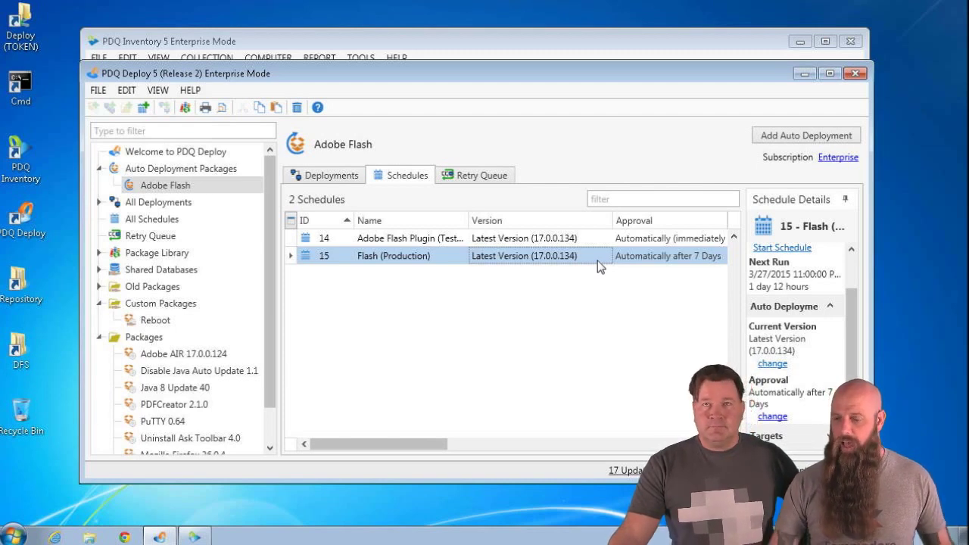
Check which package is attached to the Flash (Production) schedule and close the schedule without changes.
{"action": "double_click", "coordinate": [594, 260]}
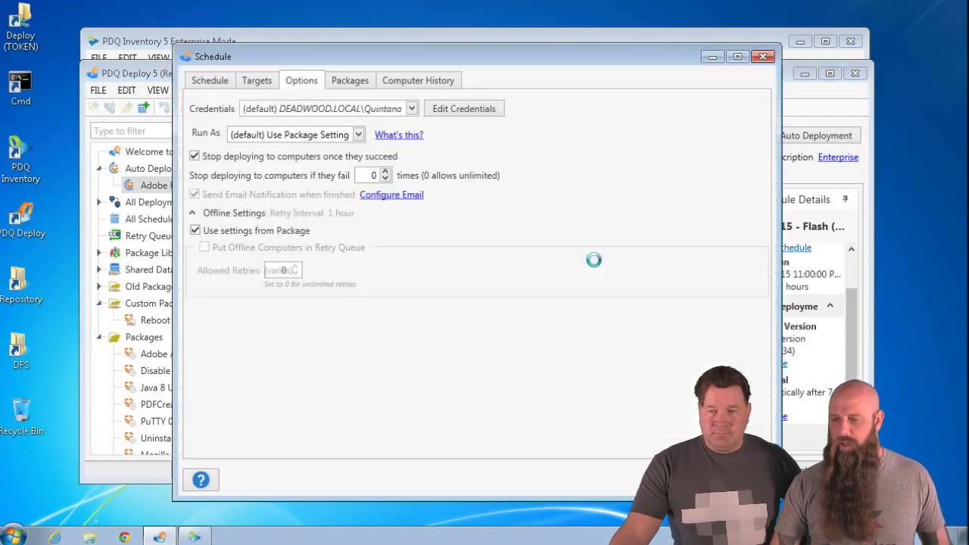
{"action": "left_click", "coordinate": [354, 84]}
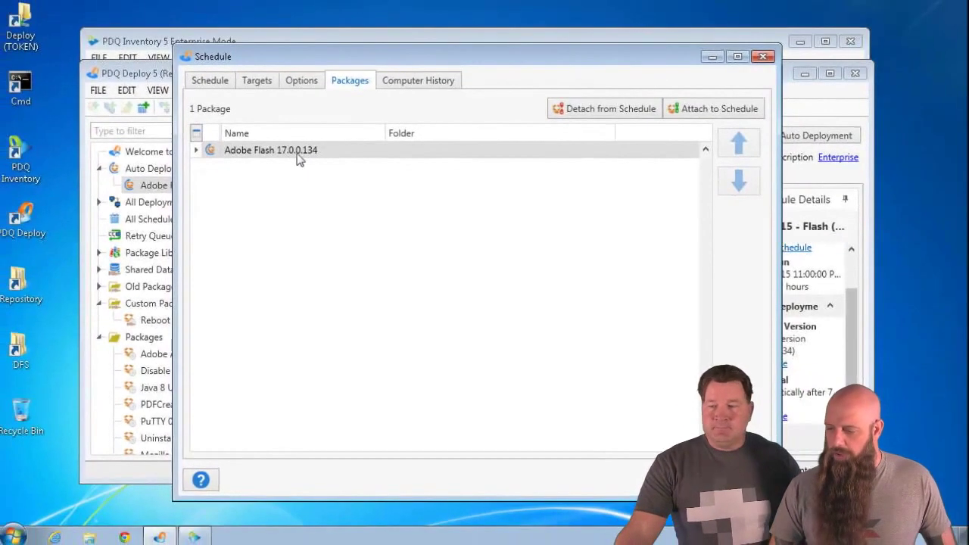
{"action": "key", "text": "Escape"}
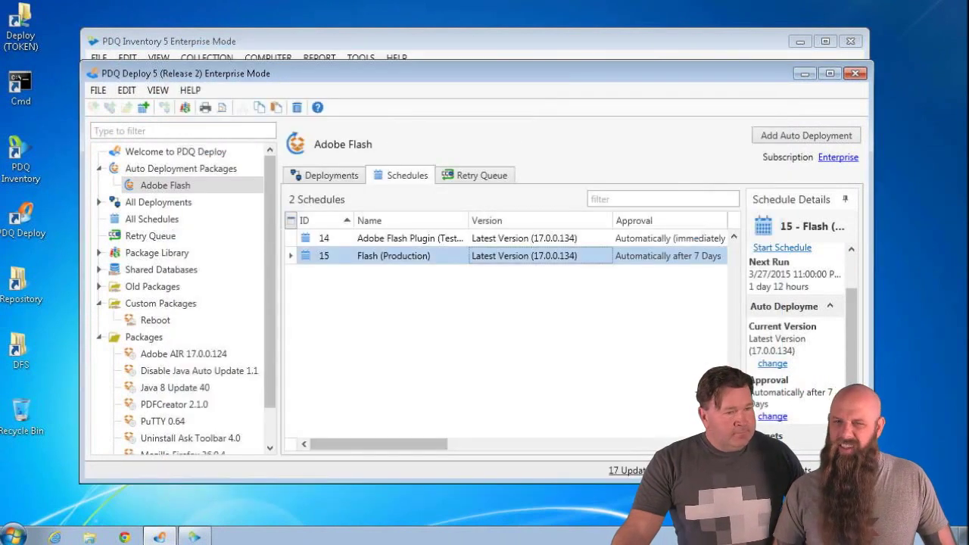